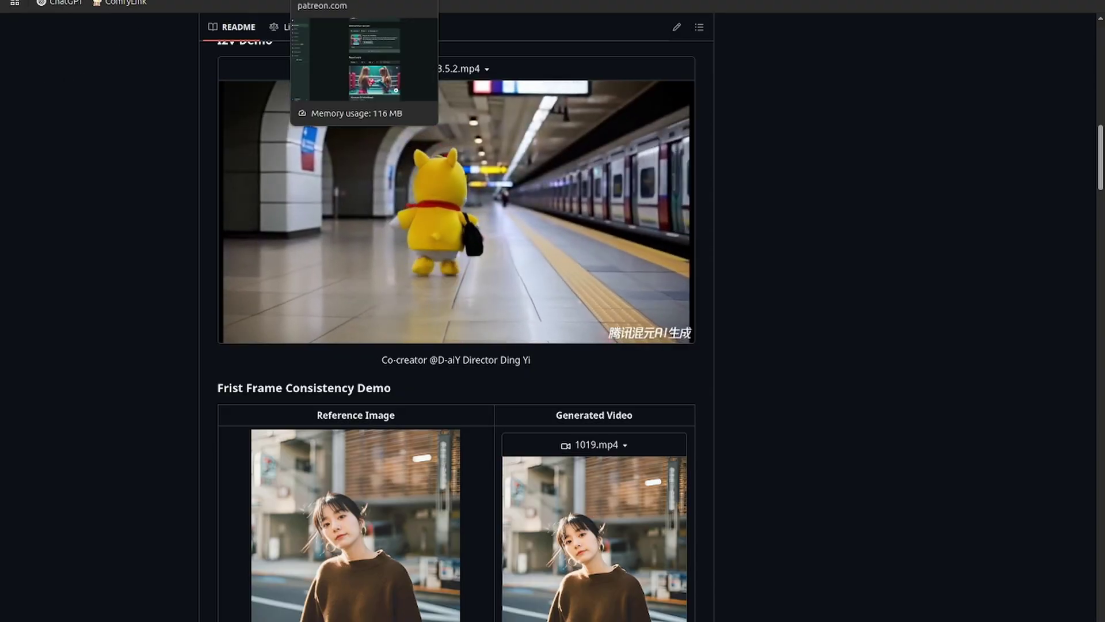
Download HunyuanNativeI2V.json and HunyuanWrapperI2V.json from the "Hunyuan I2V Workflows!" post on Patreon
{"action": "left_click", "coordinate": [346, 1]}
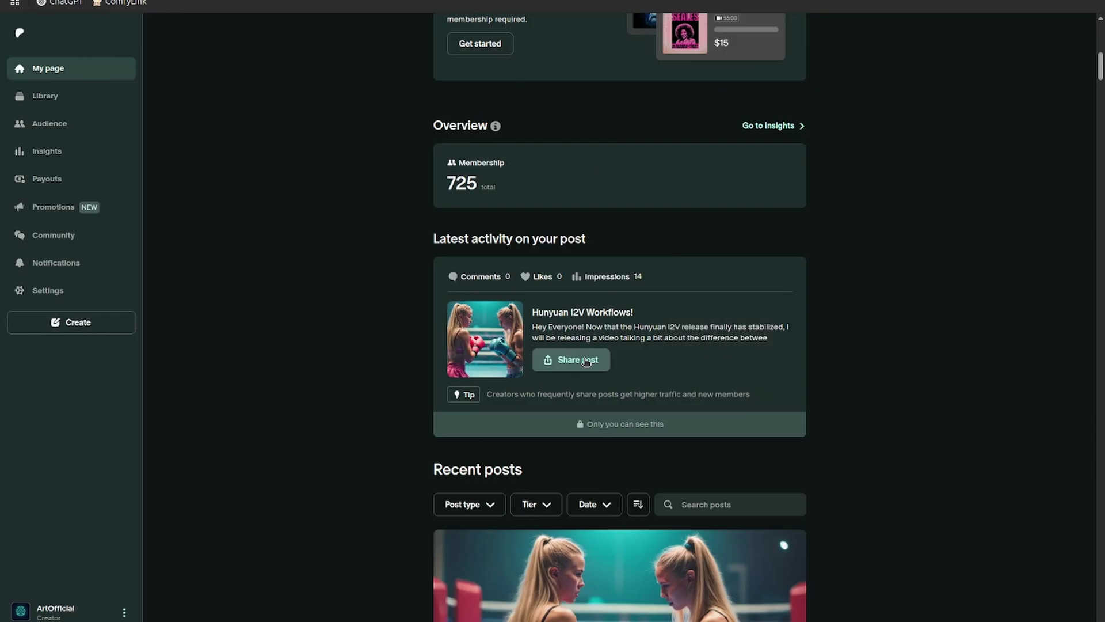
{"action": "scroll", "coordinate": [558, 372], "scroll_direction": "down", "scroll_amount": 10}
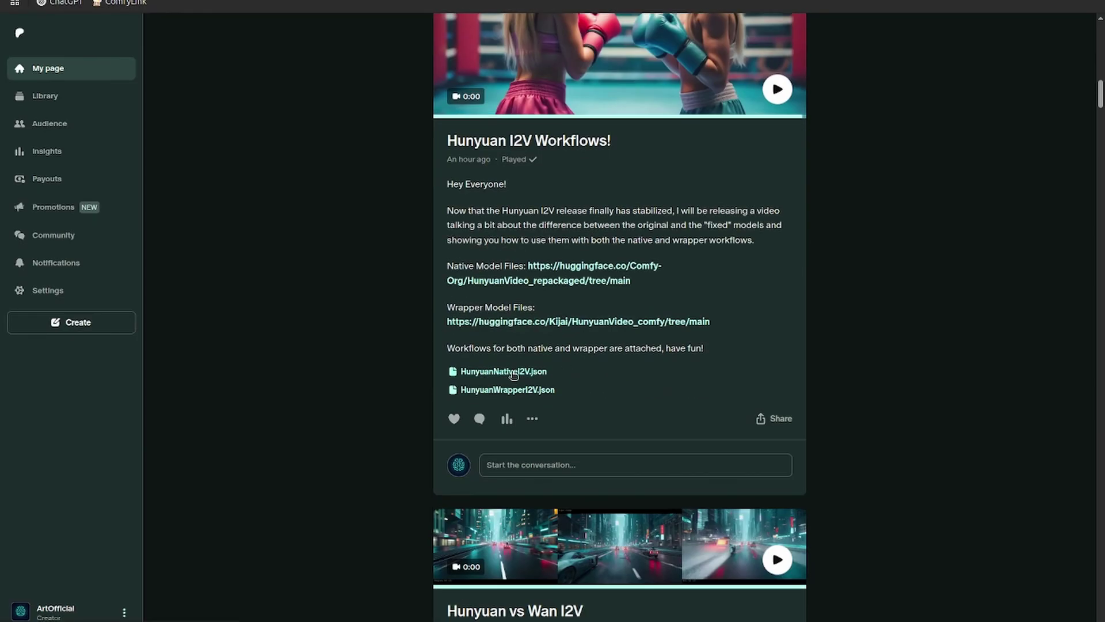
{"action": "left_click", "coordinate": [514, 372]}
{"action": "left_click", "coordinate": [520, 390]}
Follow the post's native model files link to Comfy-Org/HunyuanVideo_repackaged on Hugging Face and open its split_files folder
{"action": "left_click", "coordinate": [560, 272]}
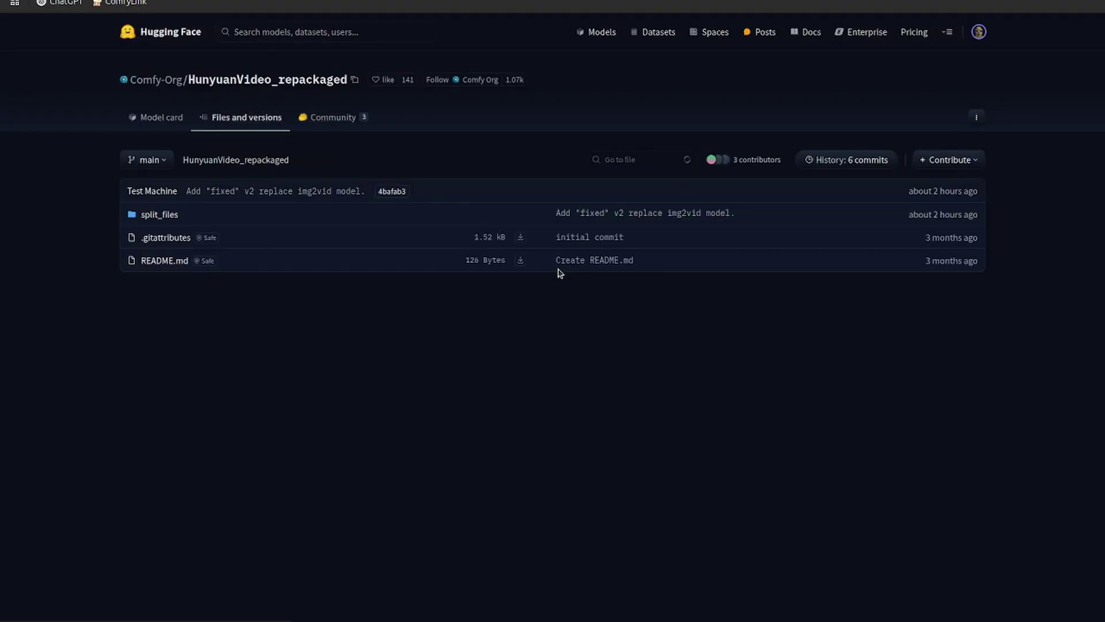
{"action": "key", "text": "alt+Left"}
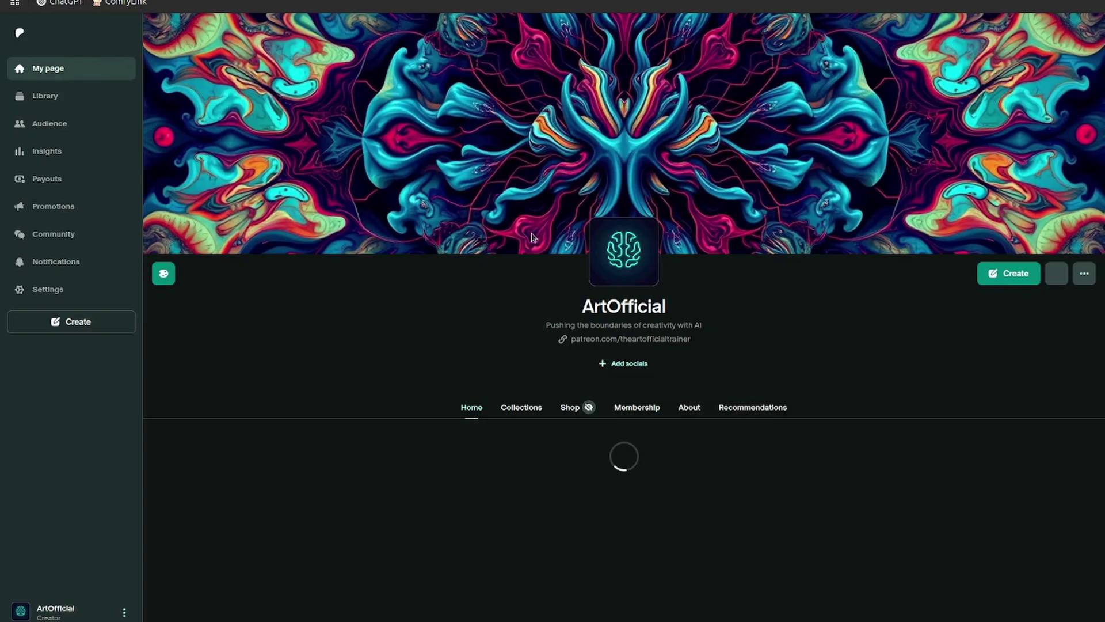
{"action": "scroll", "coordinate": [576, 352], "scroll_direction": "down", "scroll_amount": 3}
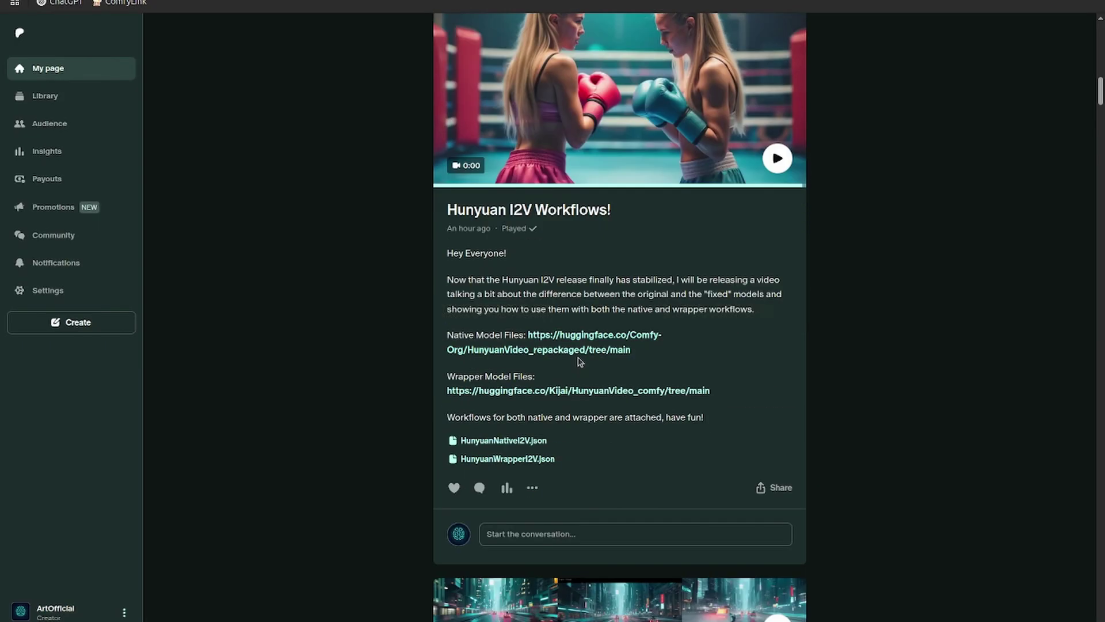
{"action": "left_click", "coordinate": [542, 349]}
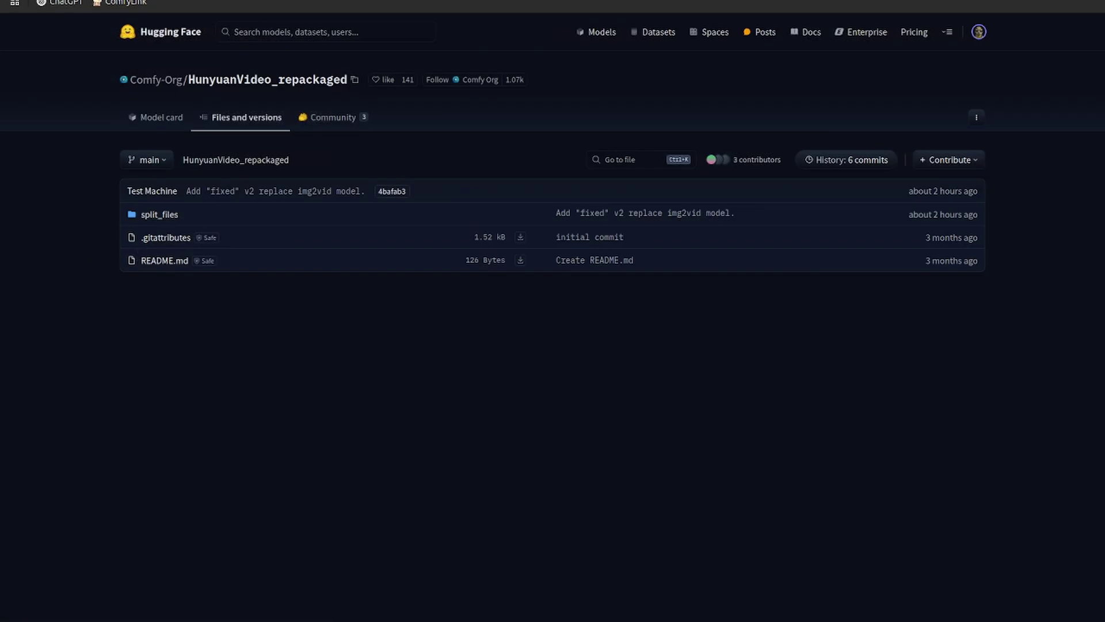
{"action": "left_click", "coordinate": [168, 219]}
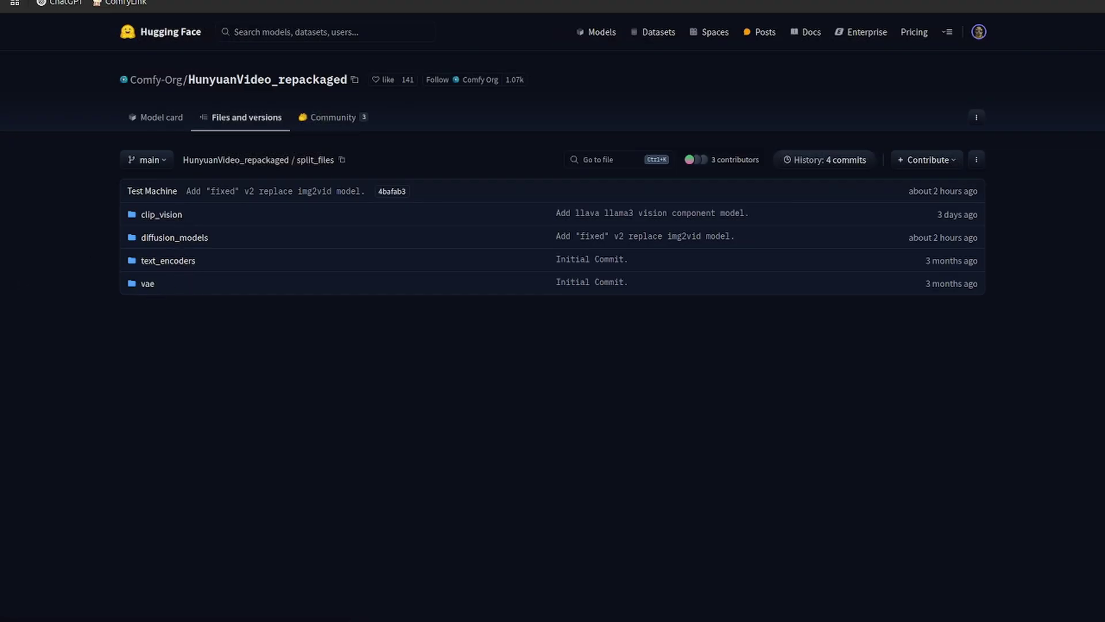
Look through the local ComfyUI models folder in Files for folders matching those in split_files
{"action": "key", "text": "alt+Tab"}
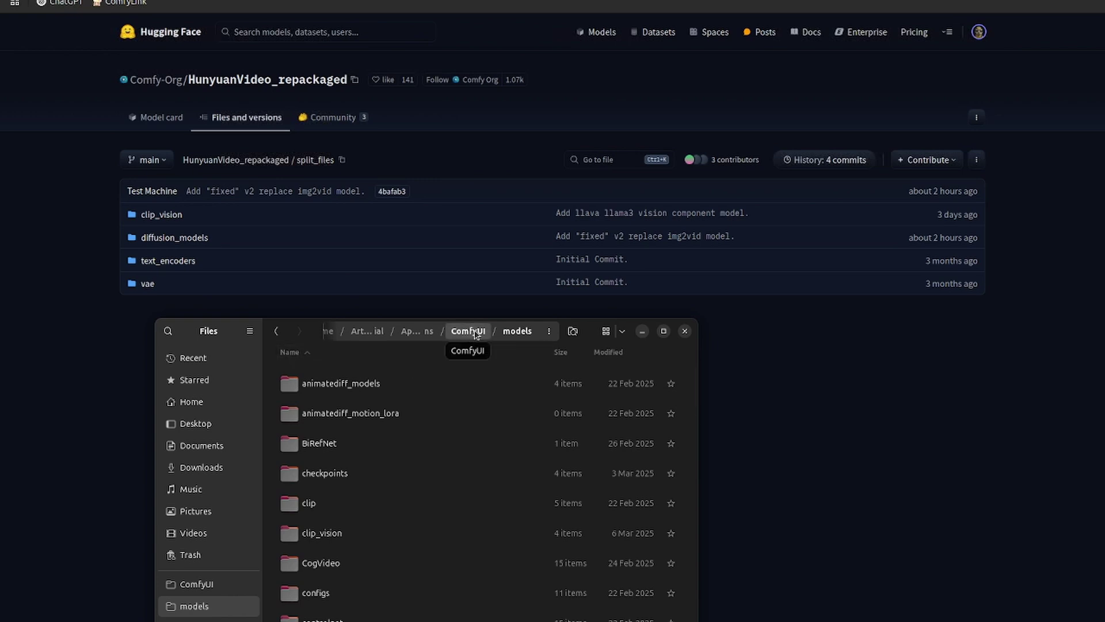
{"action": "scroll", "coordinate": [377, 483], "scroll_direction": "down", "scroll_amount": 2}
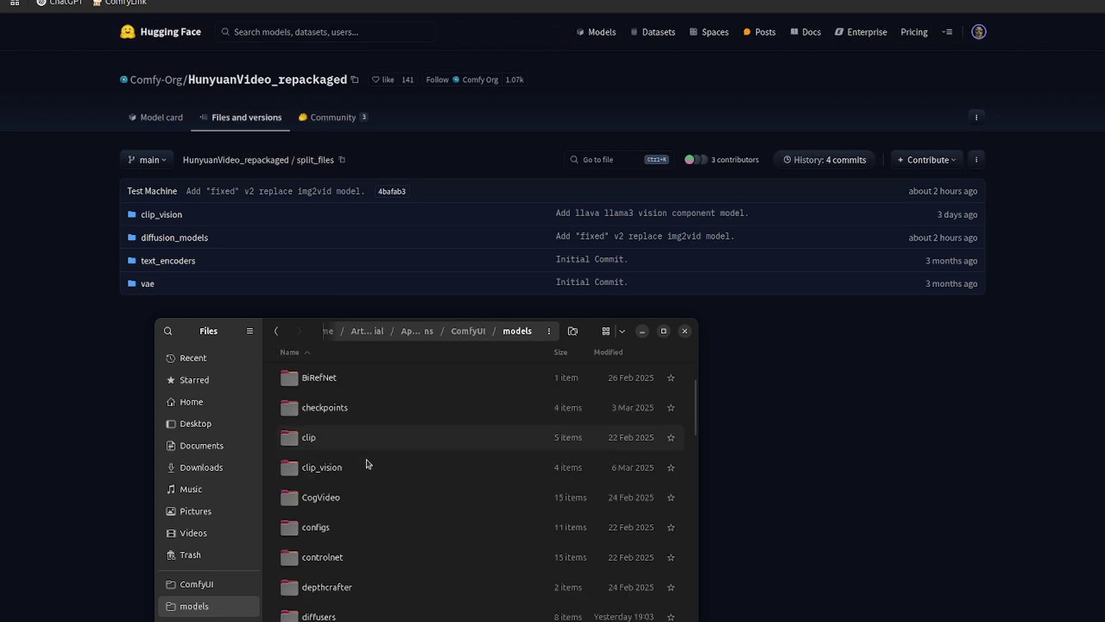
{"action": "scroll", "coordinate": [369, 464], "scroll_direction": "down", "scroll_amount": 4}
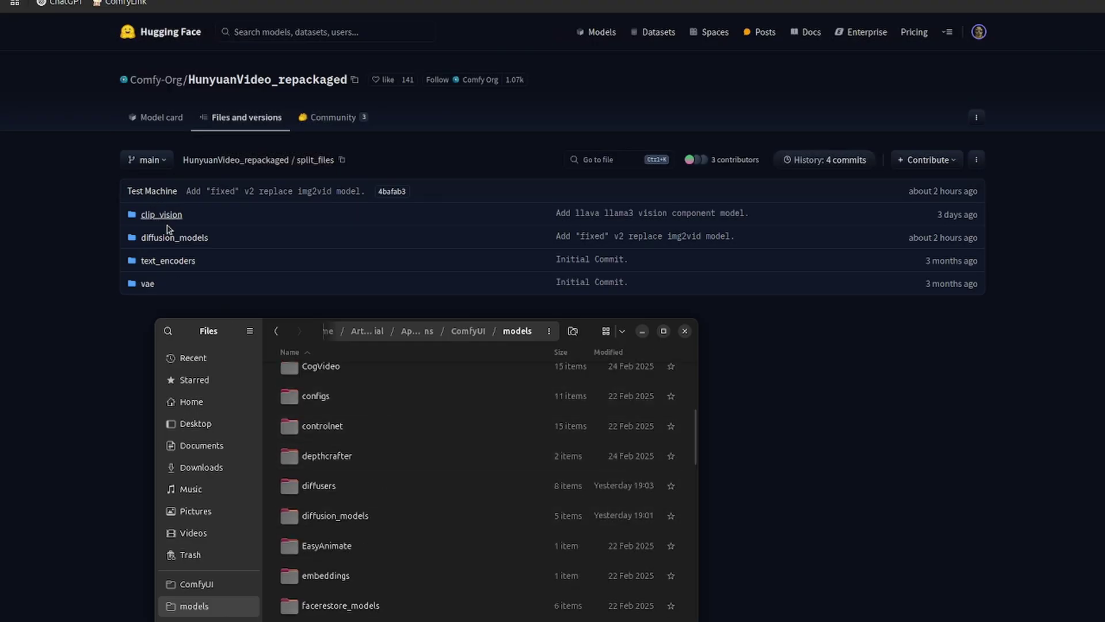
{"action": "key", "text": "super+h"}
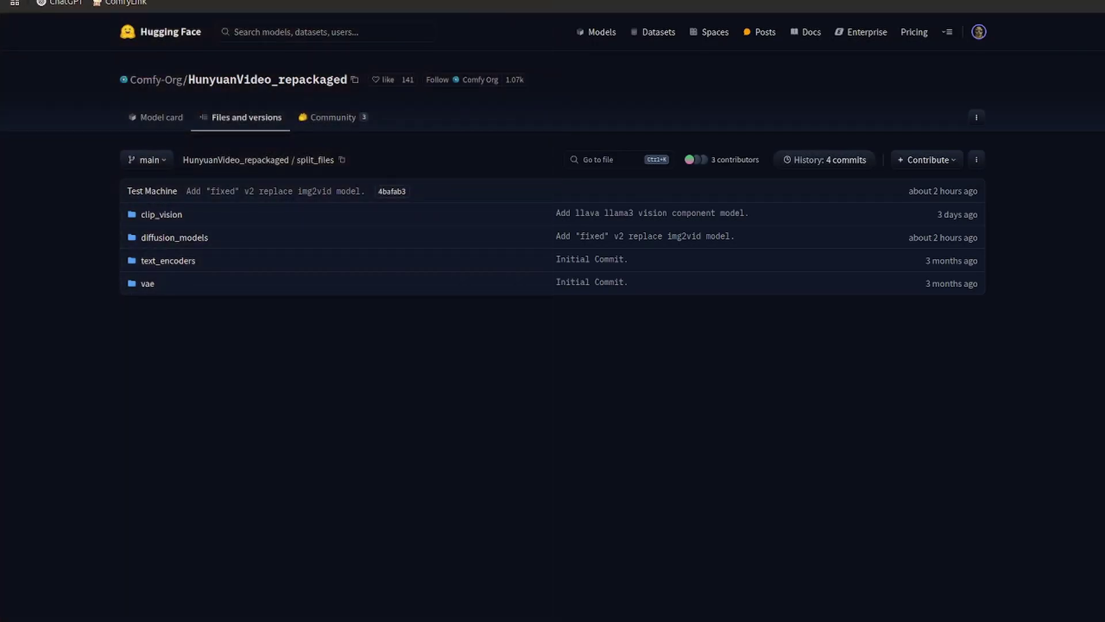
Open the repository's clip_vision folder and the local ComfyUI models/clip_vision folder to check where the vision model belongs
{"action": "left_click", "coordinate": [164, 215]}
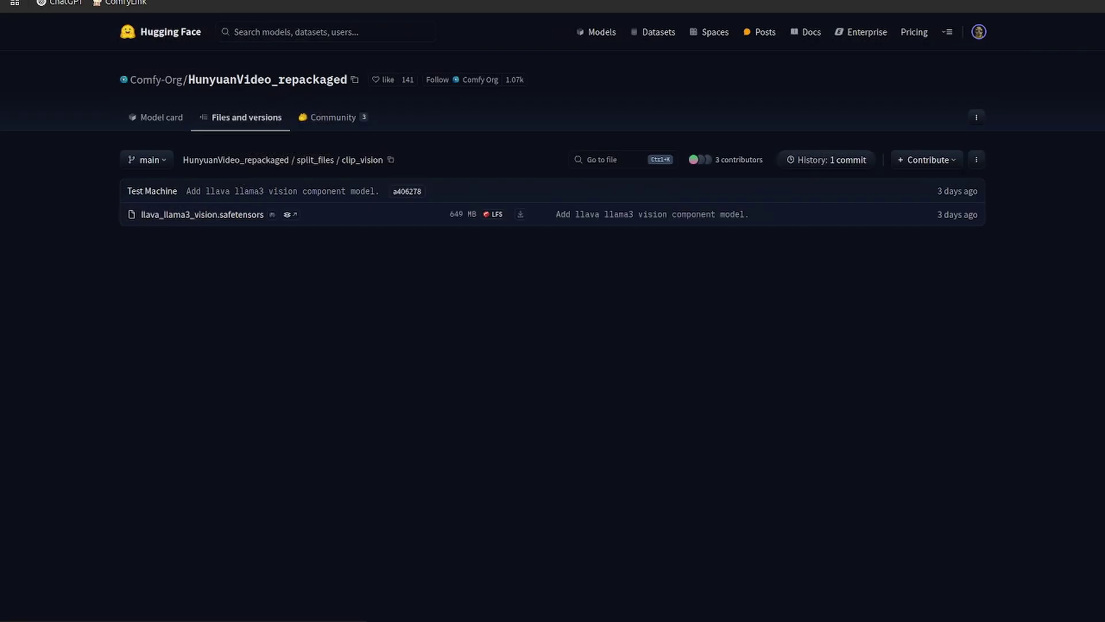
{"action": "key", "text": "alt+Tab"}
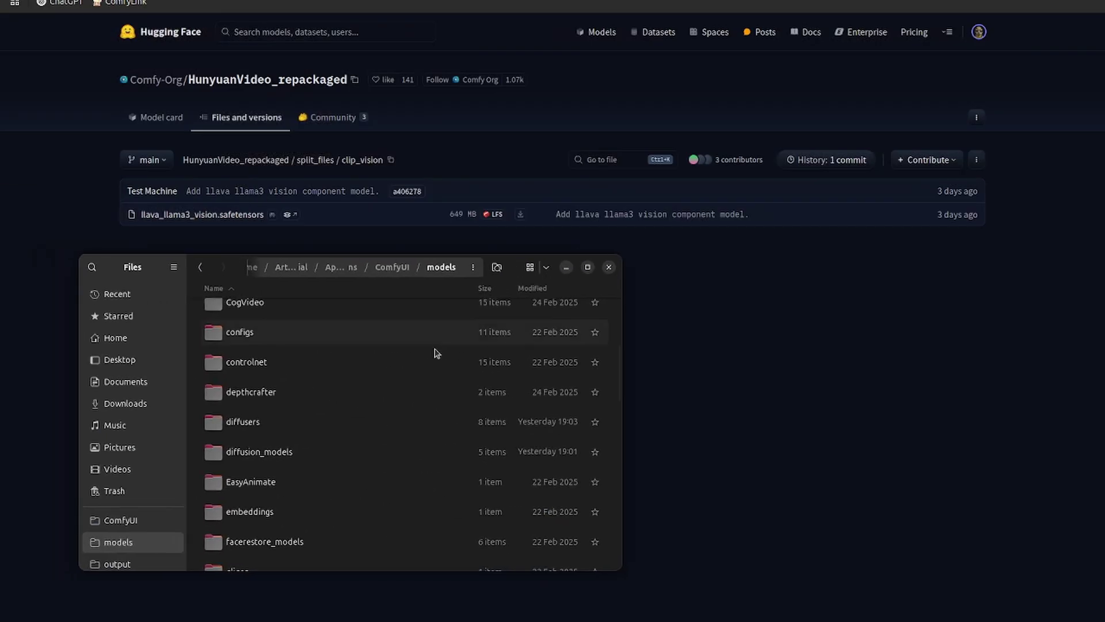
{"action": "scroll", "coordinate": [334, 350], "scroll_direction": "down", "scroll_amount": 5}
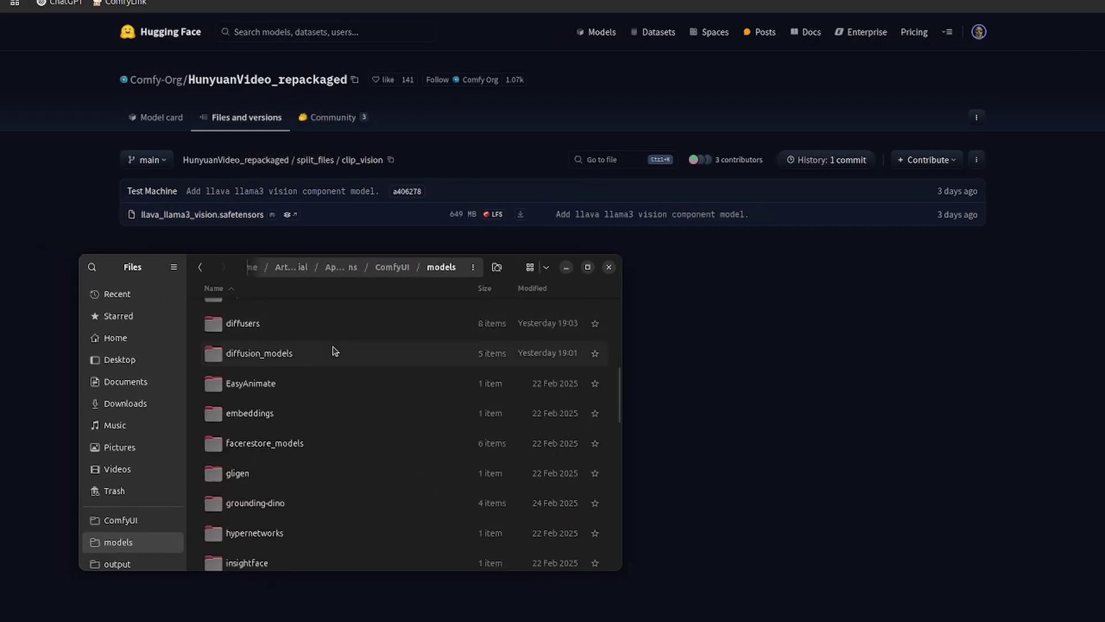
{"action": "scroll", "coordinate": [332, 350], "scroll_direction": "up", "scroll_amount": 7}
{"action": "scroll", "coordinate": [311, 357], "scroll_direction": "up", "scroll_amount": 1}
{"action": "double_click", "coordinate": [279, 377]}
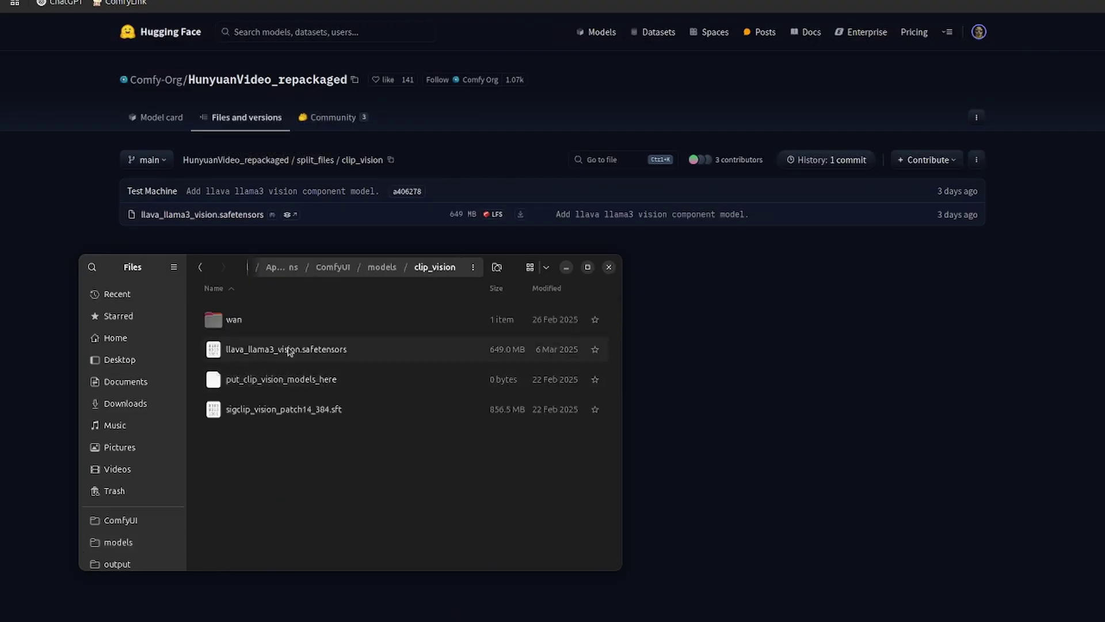
Compare the repository's diffusion_models folder with the hunyuan subfolder of ComfyUI's local diffusion_models, and return to the local parent folder
{"action": "left_click", "coordinate": [315, 159]}
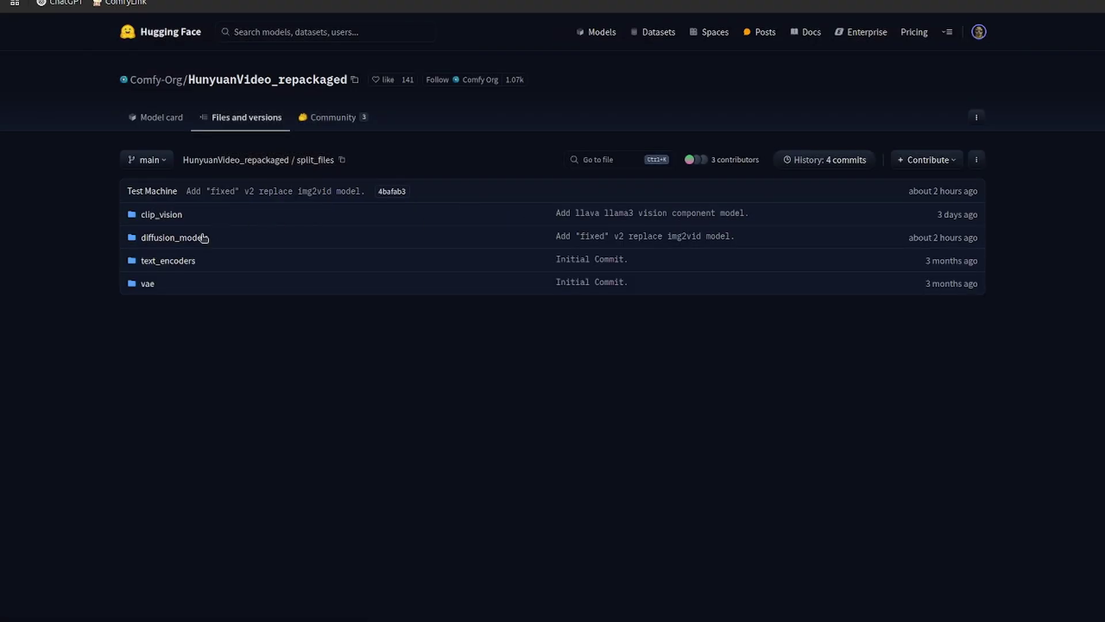
{"action": "left_click", "coordinate": [176, 237]}
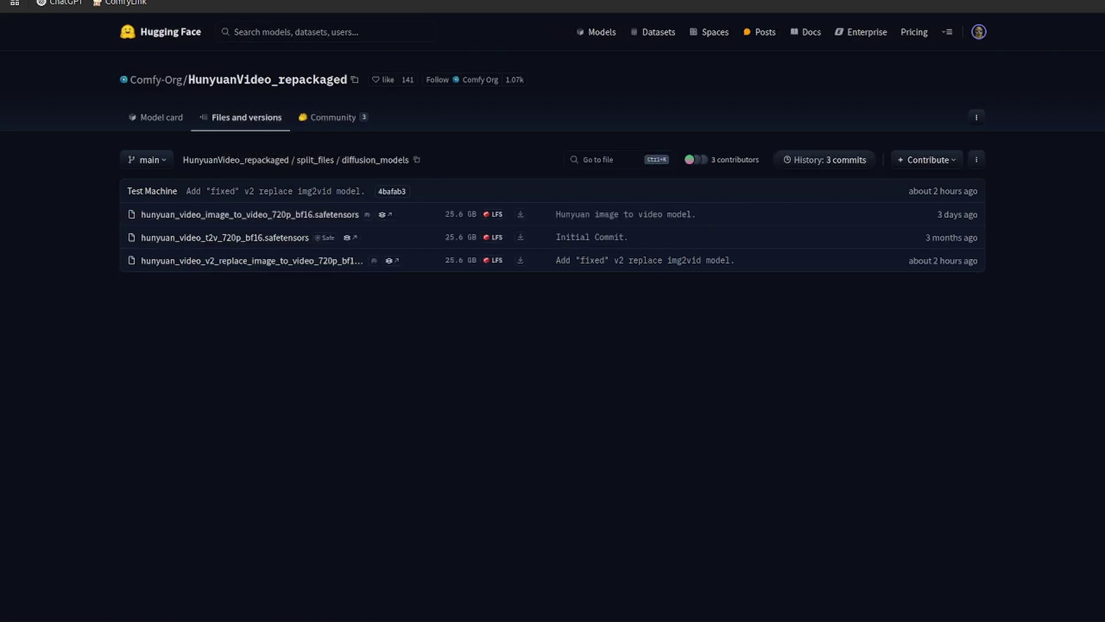
{"action": "key", "text": "alt+Tab"}
{"action": "scroll", "coordinate": [209, 459], "scroll_direction": "down", "scroll_amount": 2}
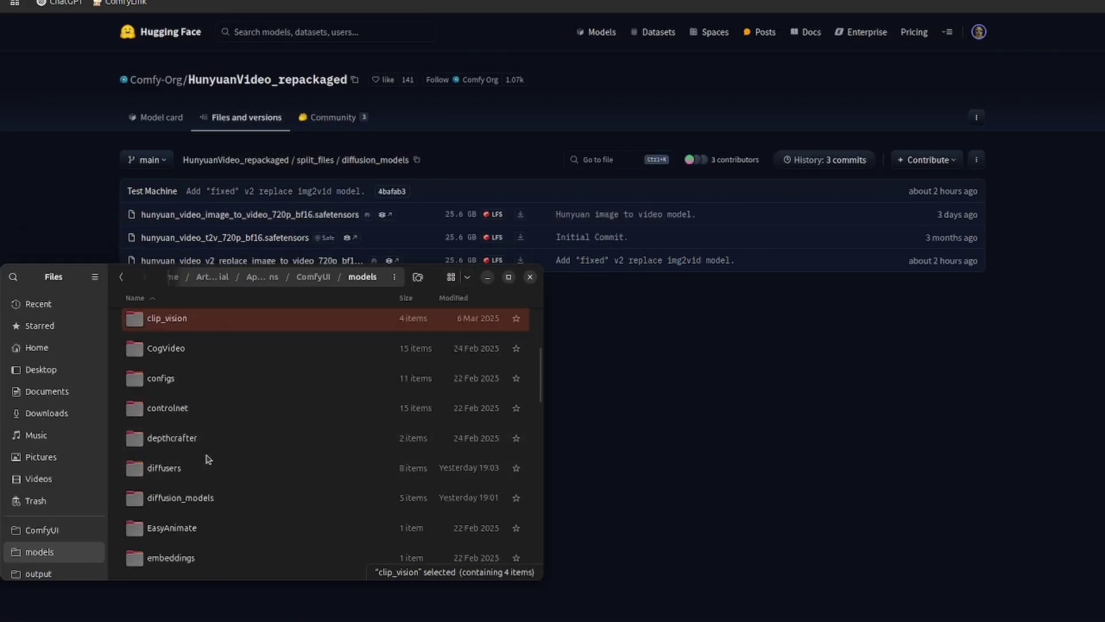
{"action": "double_click", "coordinate": [205, 497]}
{"action": "double_click", "coordinate": [173, 447]}
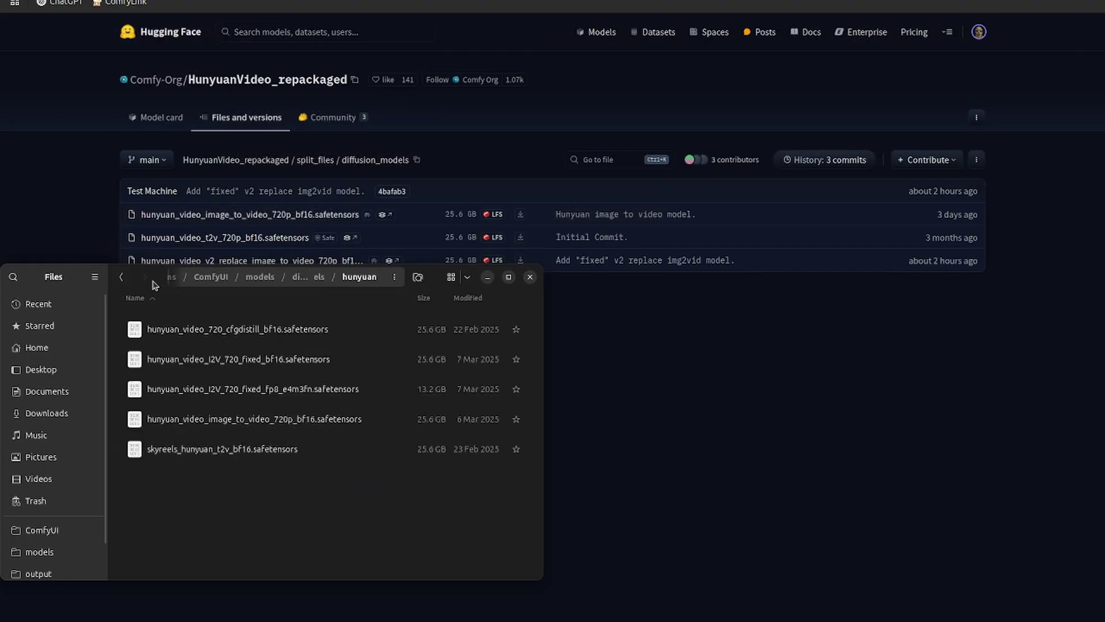
{"action": "left_click_drag", "start_coordinate": [155, 285], "coordinate": [221, 329]}
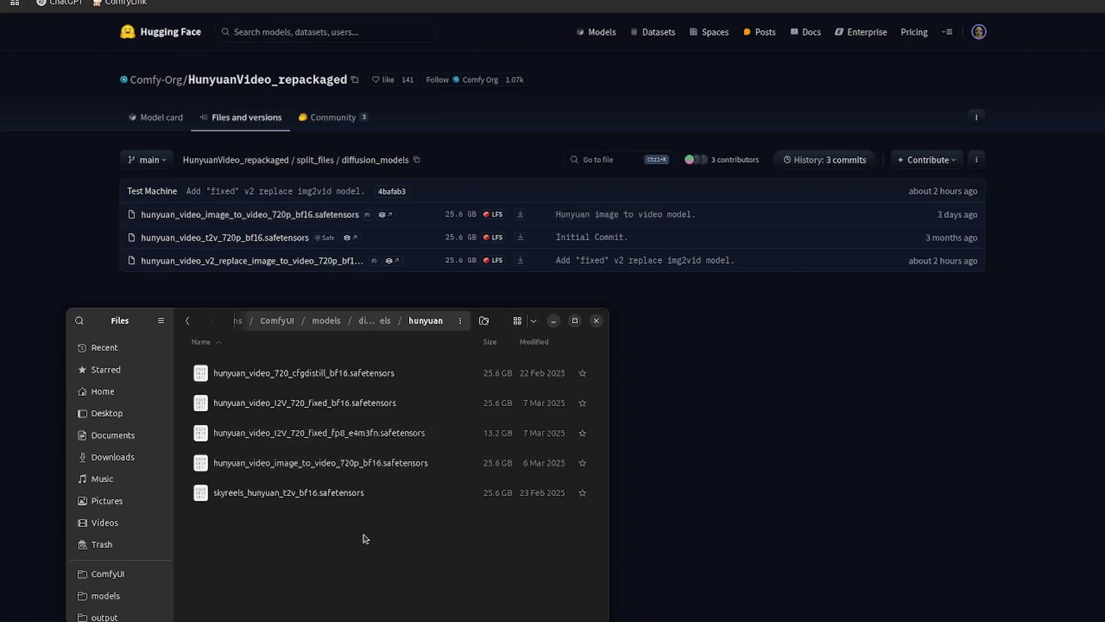
{"action": "left_click", "coordinate": [374, 321]}
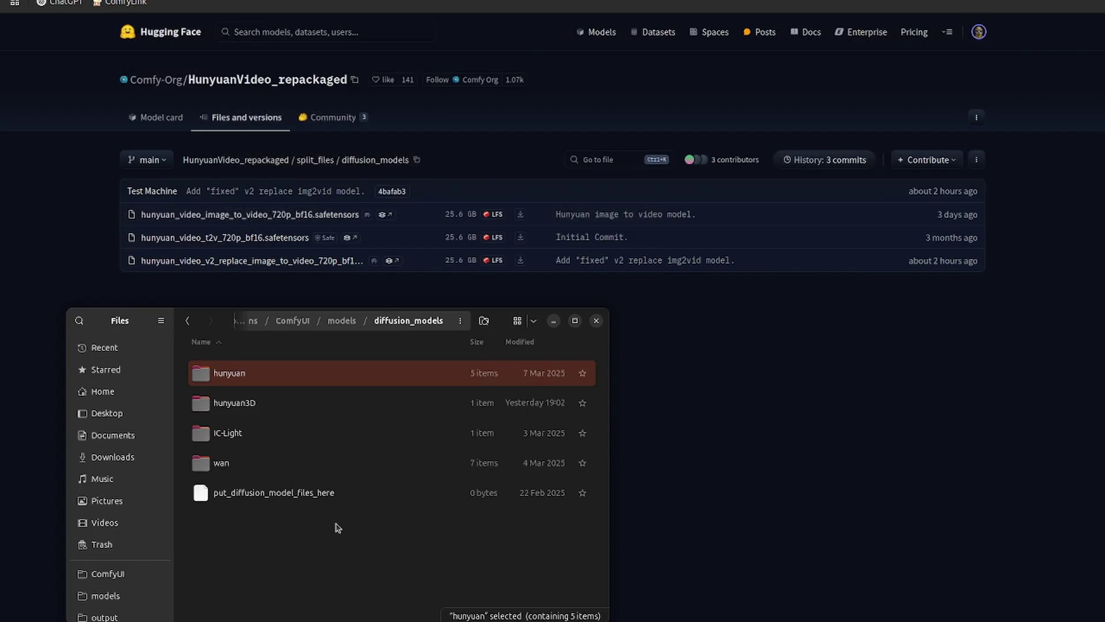
Open the repository's text_encoders folder and place the local ComfyUI models/text_encoders folder below its file list for comparison
{"action": "left_click", "coordinate": [181, 115]}
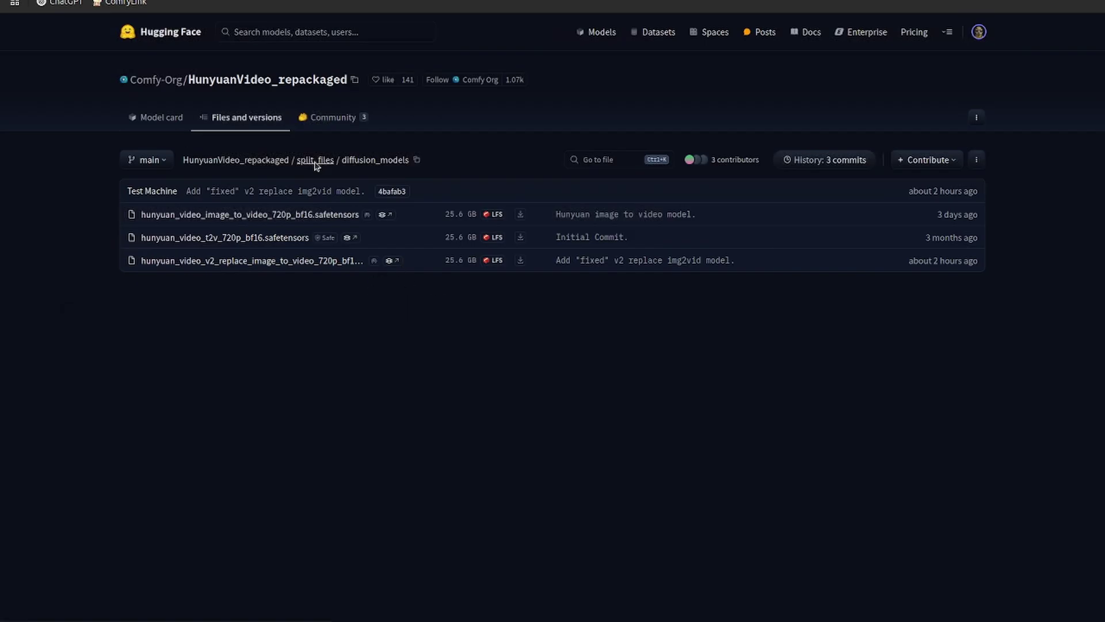
{"action": "left_click", "coordinate": [316, 161]}
{"action": "left_click", "coordinate": [162, 262]}
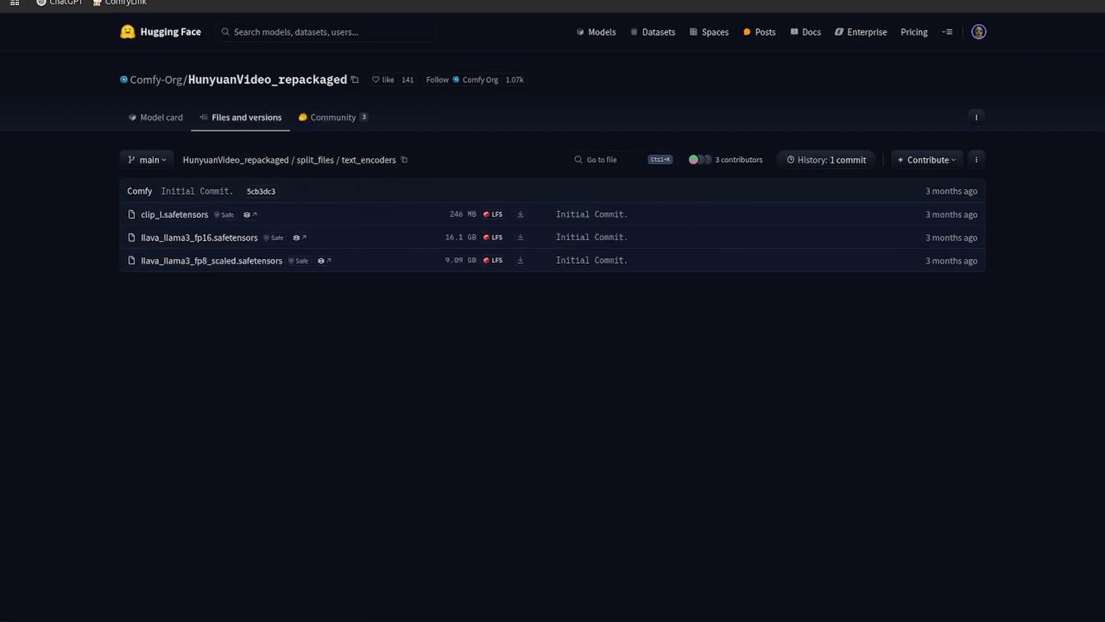
{"action": "key", "text": "alt+Tab"}
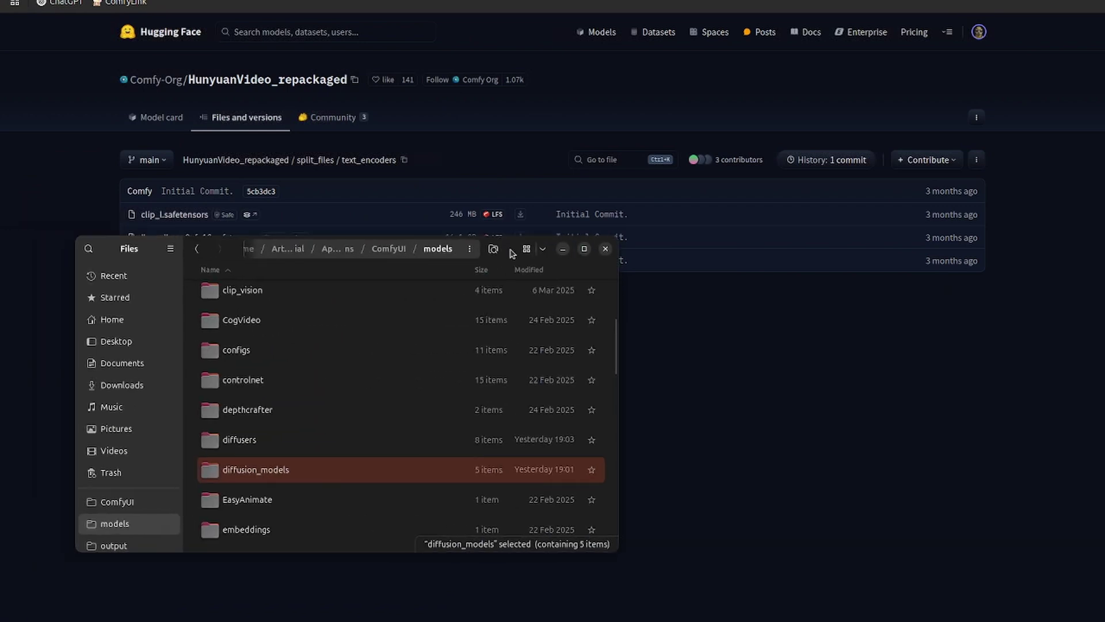
{"action": "scroll", "coordinate": [426, 412], "scroll_direction": "down", "scroll_amount": 5}
{"action": "scroll", "coordinate": [428, 422], "scroll_direction": "down", "scroll_amount": 10}
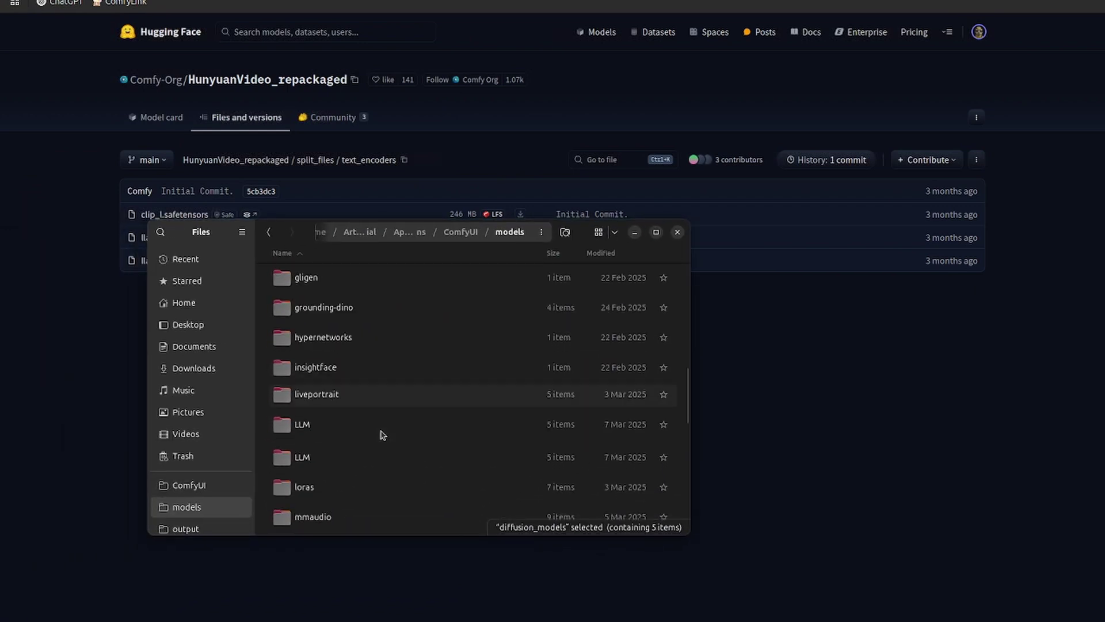
{"action": "left_click", "coordinate": [332, 395]}
{"action": "double_click", "coordinate": [332, 395]}
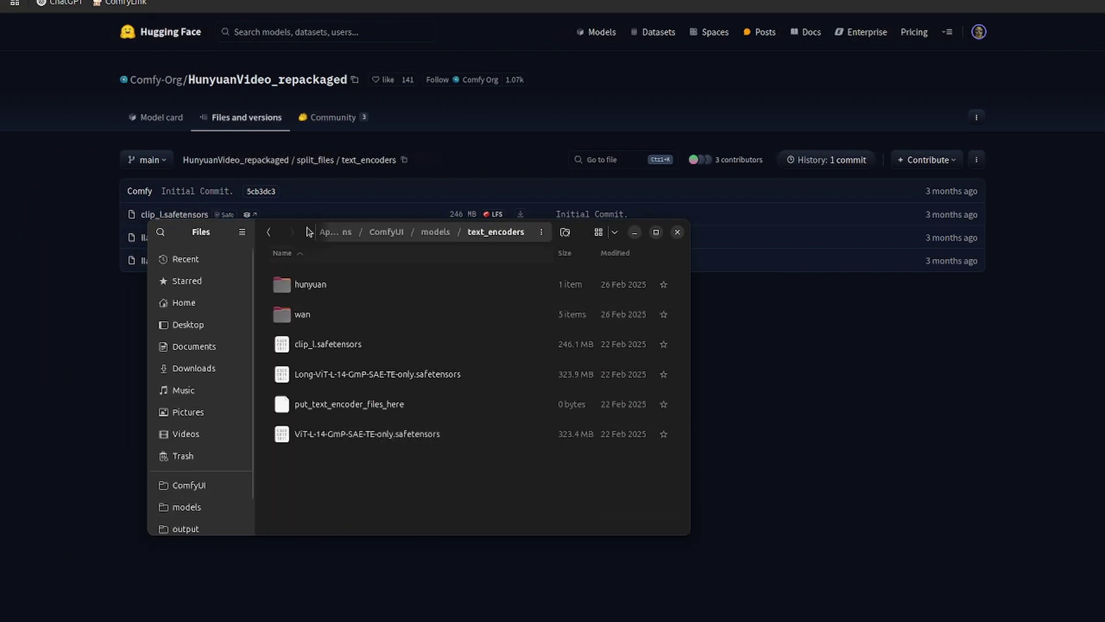
{"action": "left_click_drag", "start_coordinate": [302, 232], "coordinate": [304, 309]}
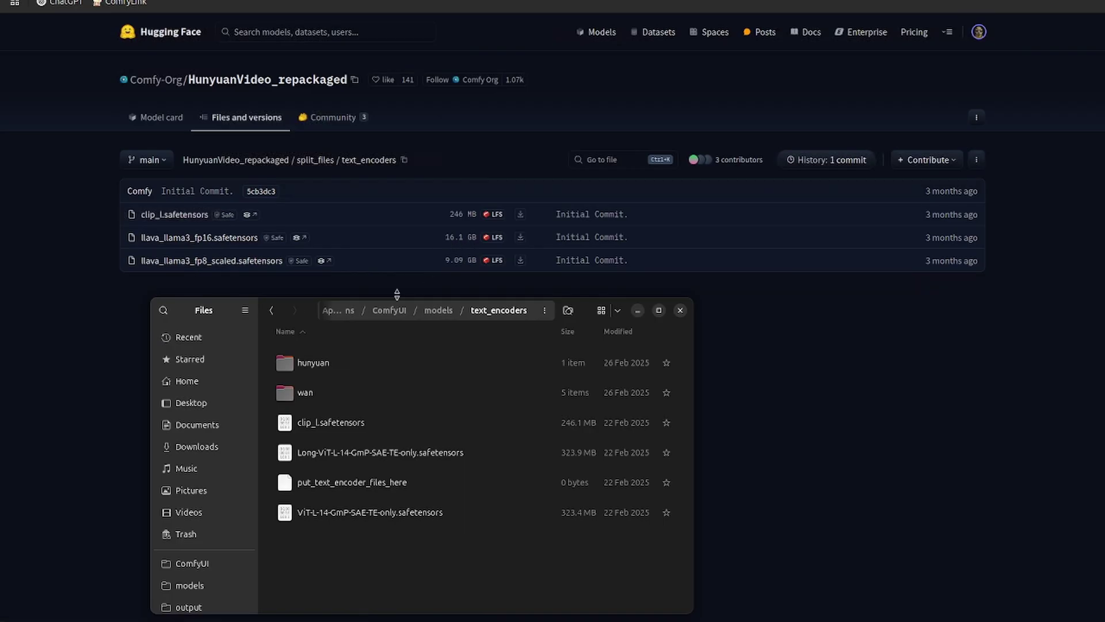
Open the repository's vae folder and the local ComfyUI models/vae/hunyuan folder to check where the VAE file belongs
{"action": "key", "text": "alt+Tab"}
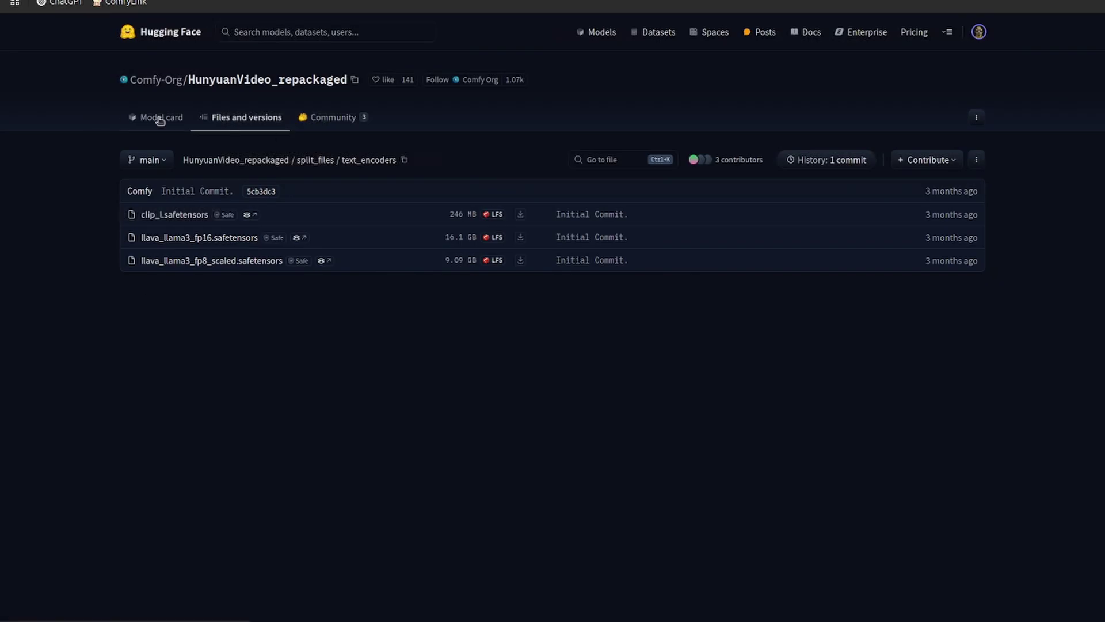
{"action": "left_click", "coordinate": [301, 164]}
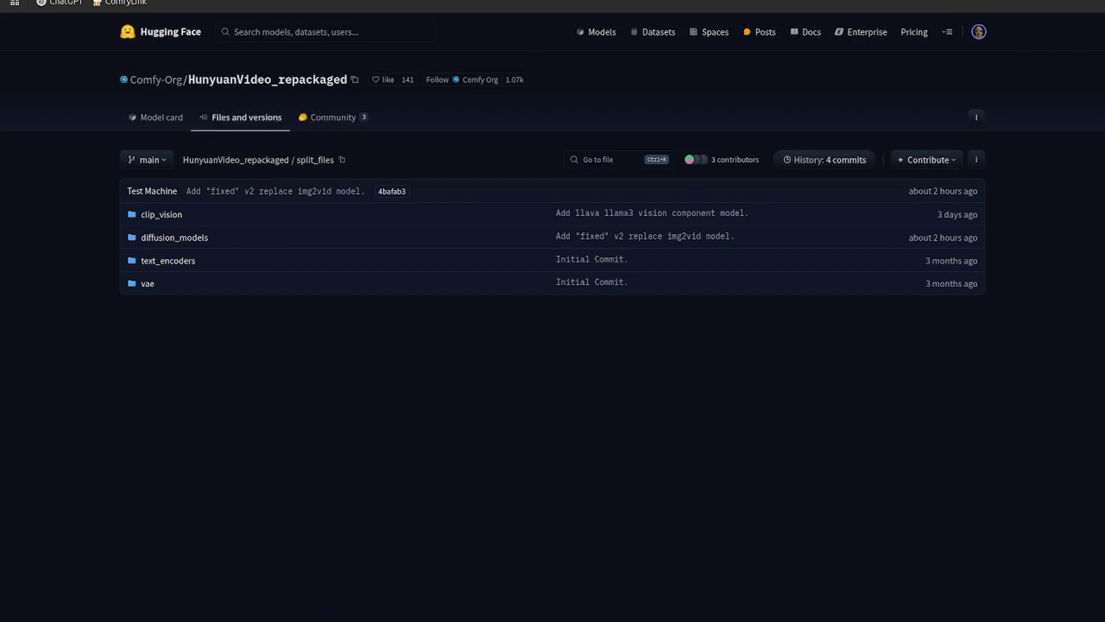
{"action": "left_click", "coordinate": [141, 285]}
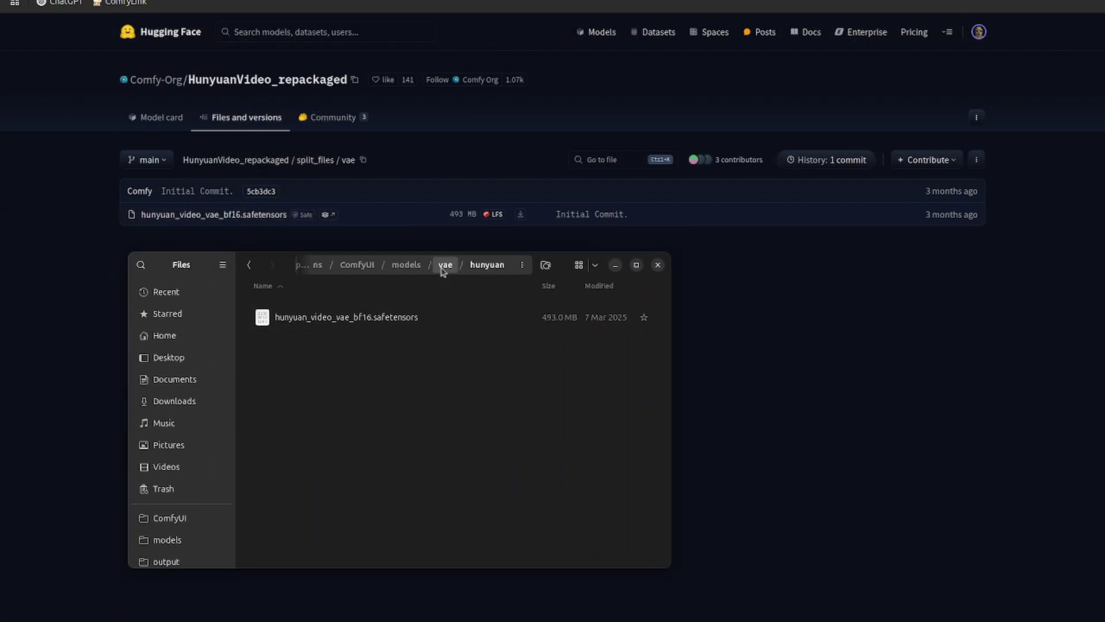
{"action": "left_click", "coordinate": [406, 264]}
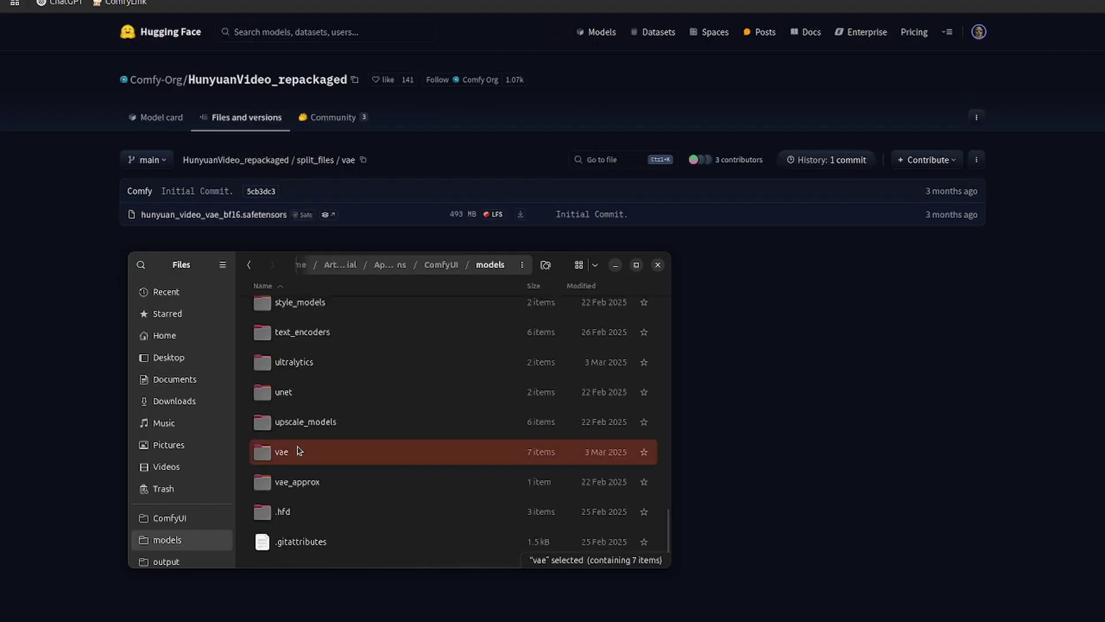
{"action": "double_click", "coordinate": [296, 452]}
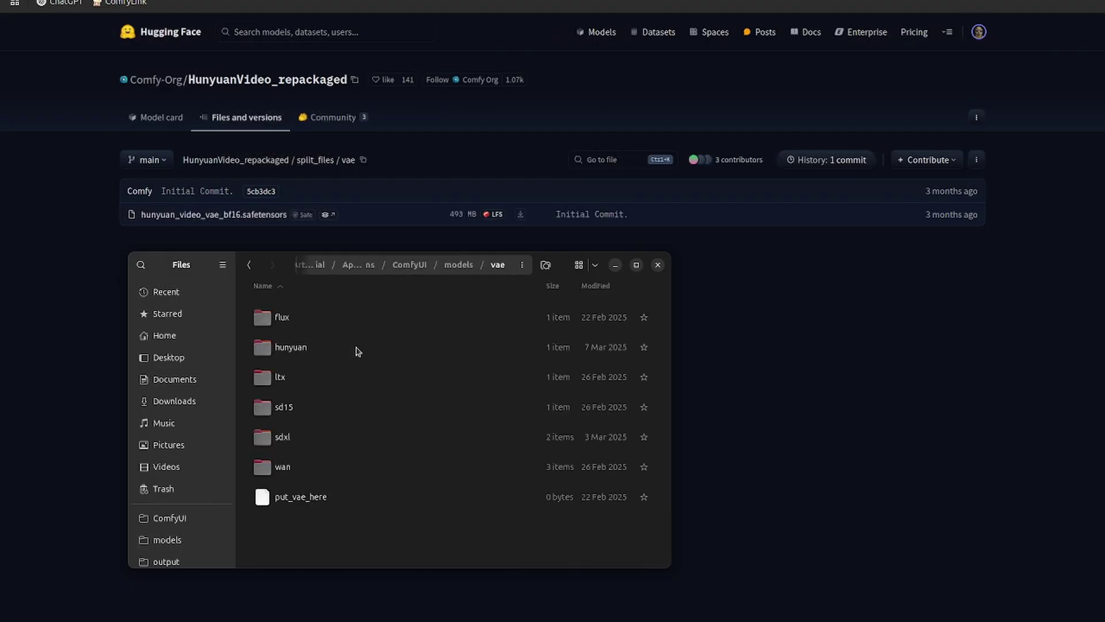
{"action": "double_click", "coordinate": [297, 352]}
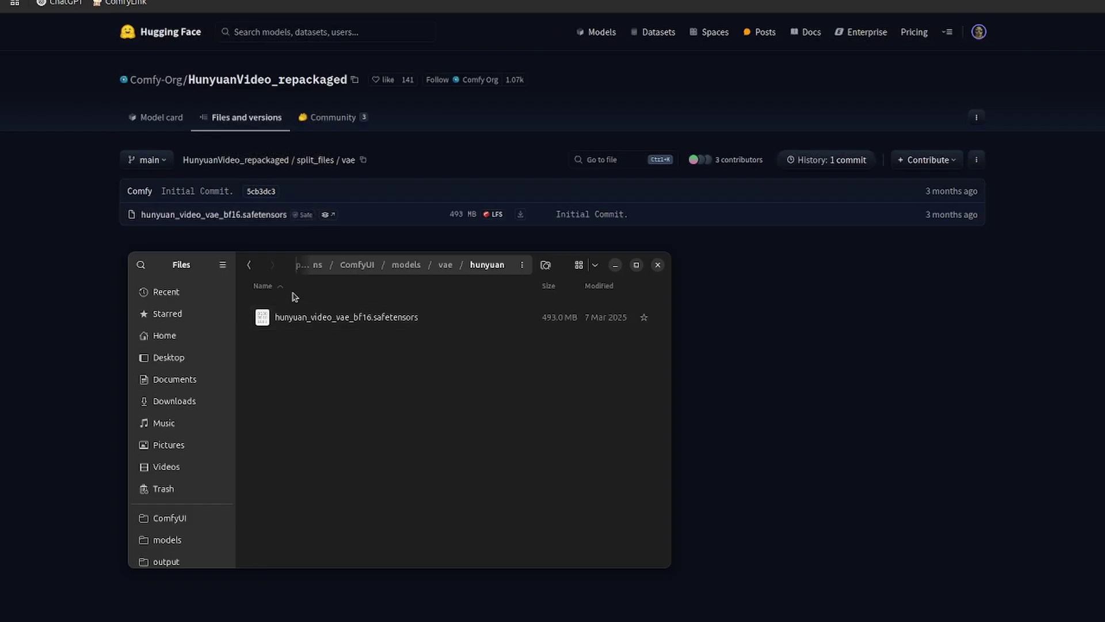
Hide the file window and return to ComfyUI's HunyuanNativeI2V workflow to look over its nodes, ending at HunyuanImageToVideo
{"action": "key", "text": "super+h"}
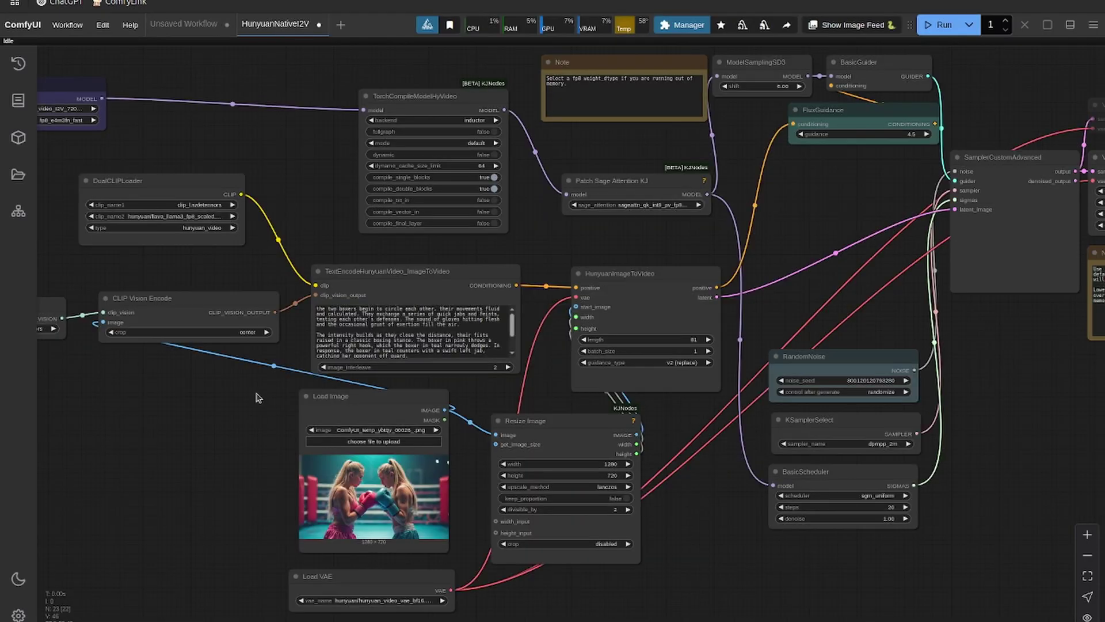
{"action": "scroll", "coordinate": [246, 392], "scroll_direction": "down", "scroll_amount": 2}
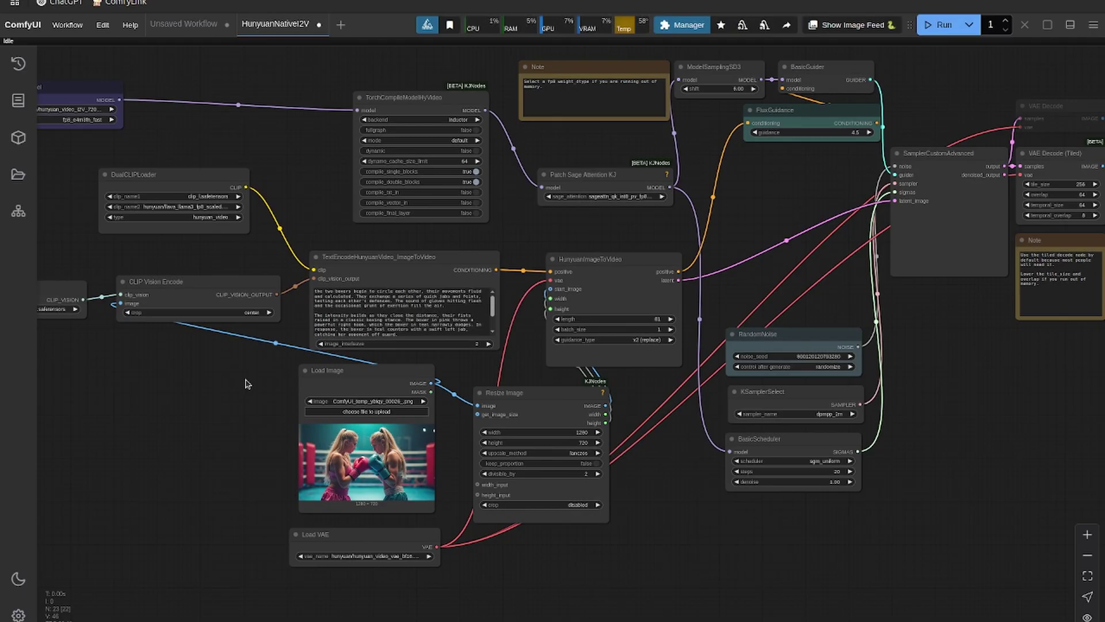
{"action": "scroll", "coordinate": [648, 368], "scroll_direction": "up", "scroll_amount": 5}
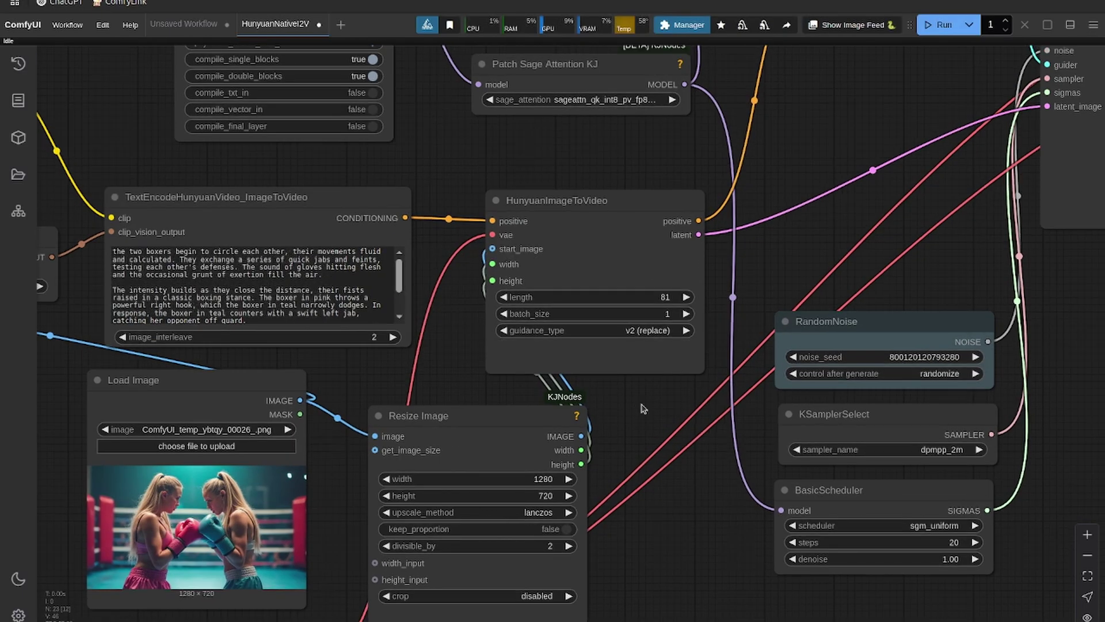
{"action": "scroll", "coordinate": [643, 409], "scroll_direction": "down", "scroll_amount": 3}
{"action": "scroll", "coordinate": [167, 379], "scroll_direction": "down", "scroll_amount": 3}
{"action": "left_click_drag", "start_coordinate": [331, 382], "coordinate": [103, 330]}
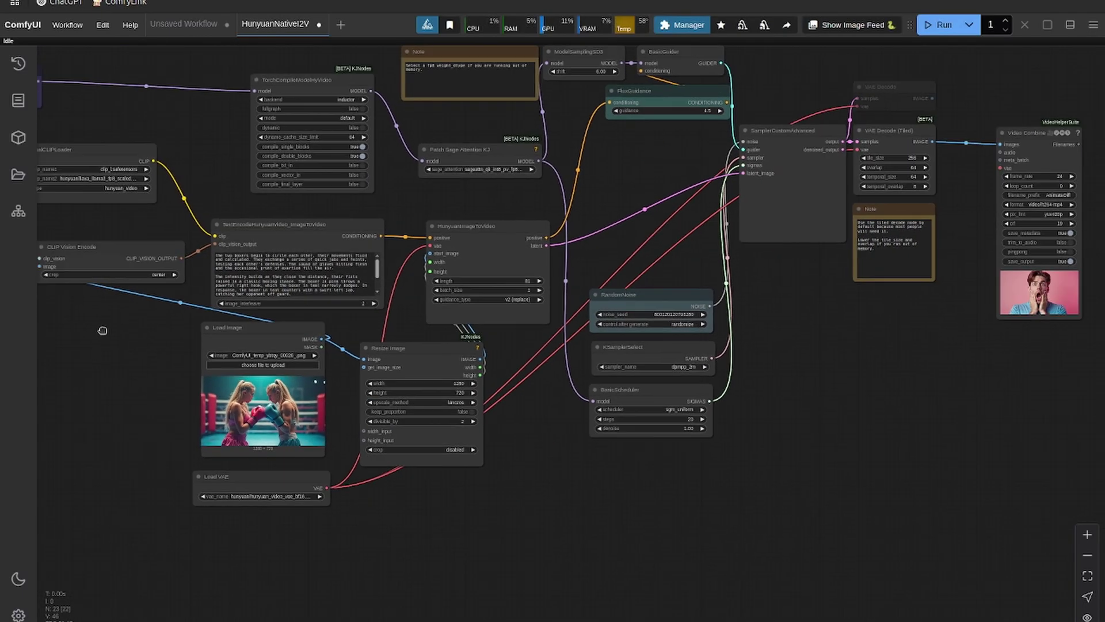
{"action": "scroll", "coordinate": [515, 329], "scroll_direction": "up", "scroll_amount": 10}
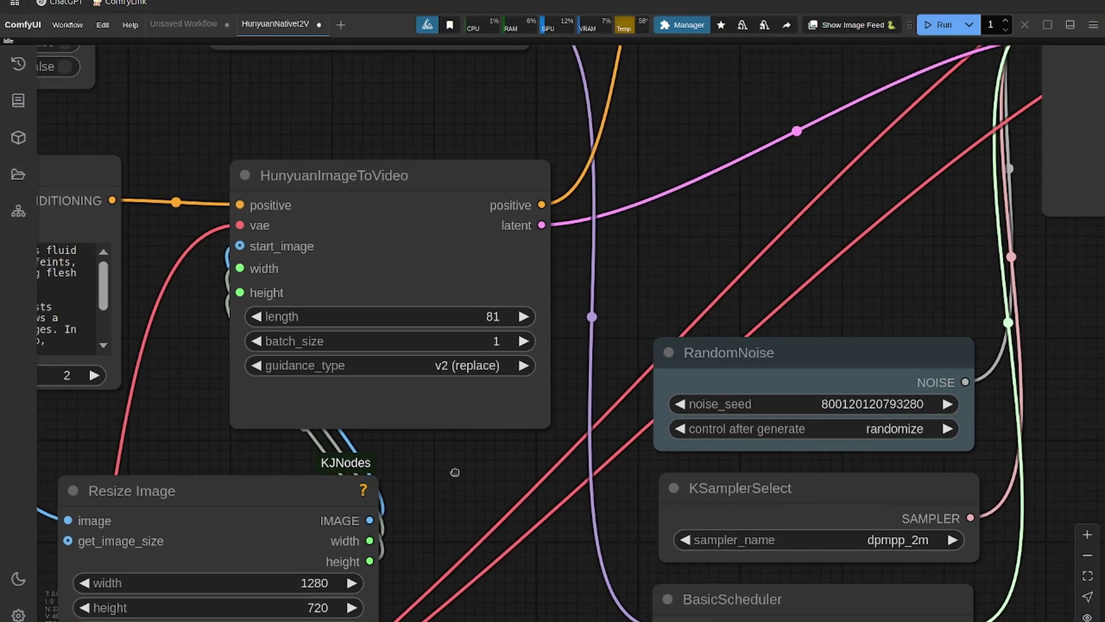
Look at the guidance_type options of the HunyuanImageToVideo node and set it to v1 (concat)
{"action": "left_click", "coordinate": [456, 370]}
{"action": "left_click", "coordinate": [396, 368]}
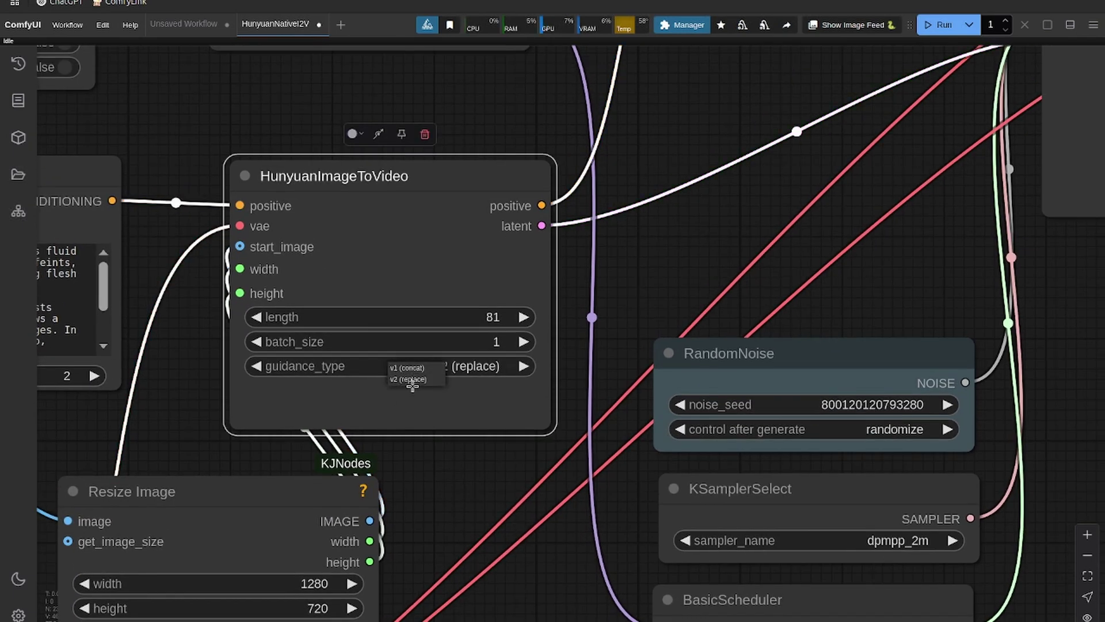
{"action": "left_click", "coordinate": [415, 380]}
{"action": "left_click", "coordinate": [459, 364]}
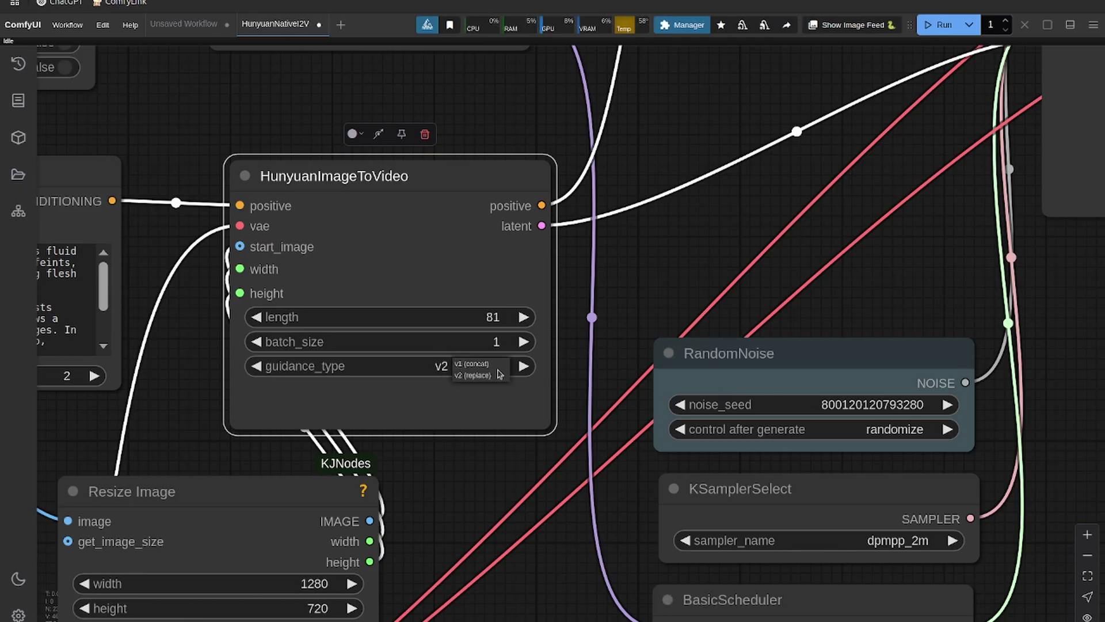
{"action": "left_click", "coordinate": [479, 365]}
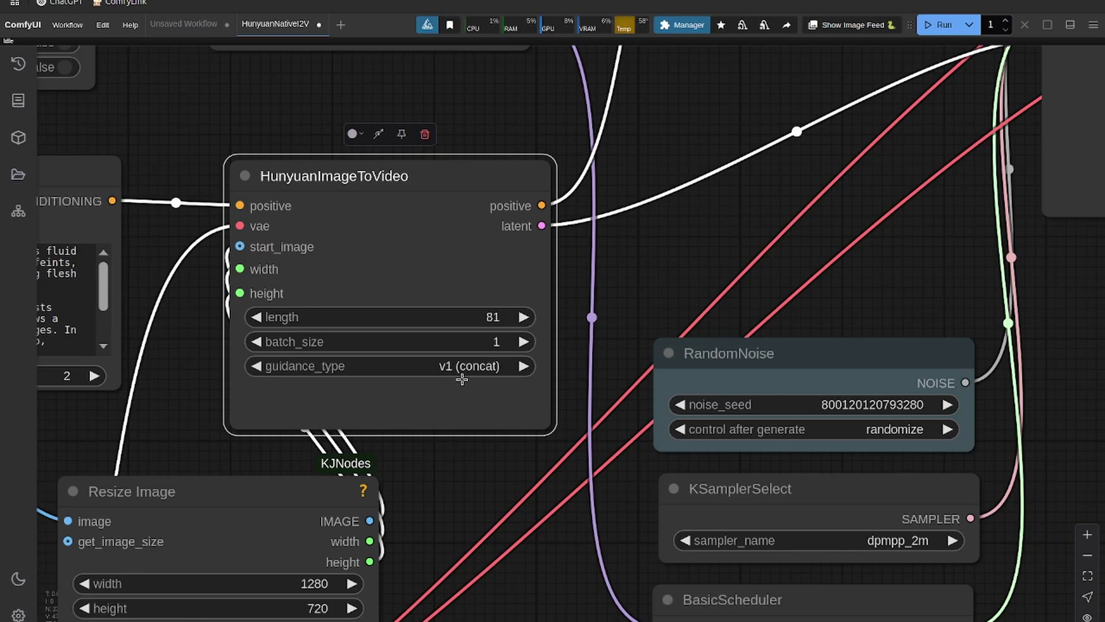
Review the guidance_type options again and set the HunyuanImageToVideo node back to v2 (replace)
{"action": "left_click", "coordinate": [459, 368]}
{"action": "left_click", "coordinate": [458, 369]}
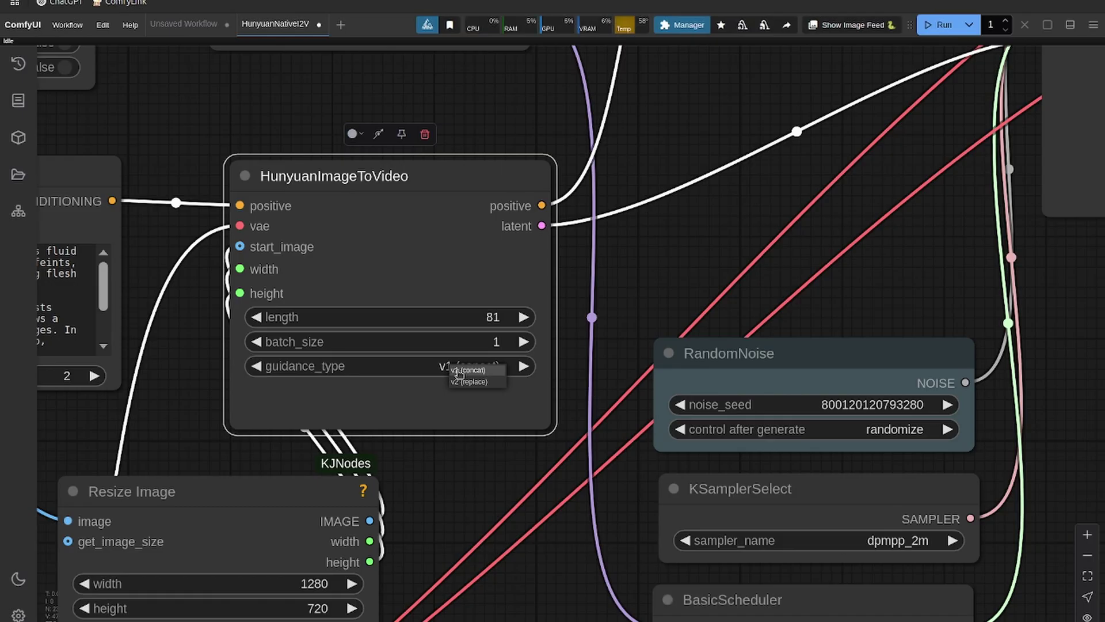
{"action": "left_click", "coordinate": [458, 368]}
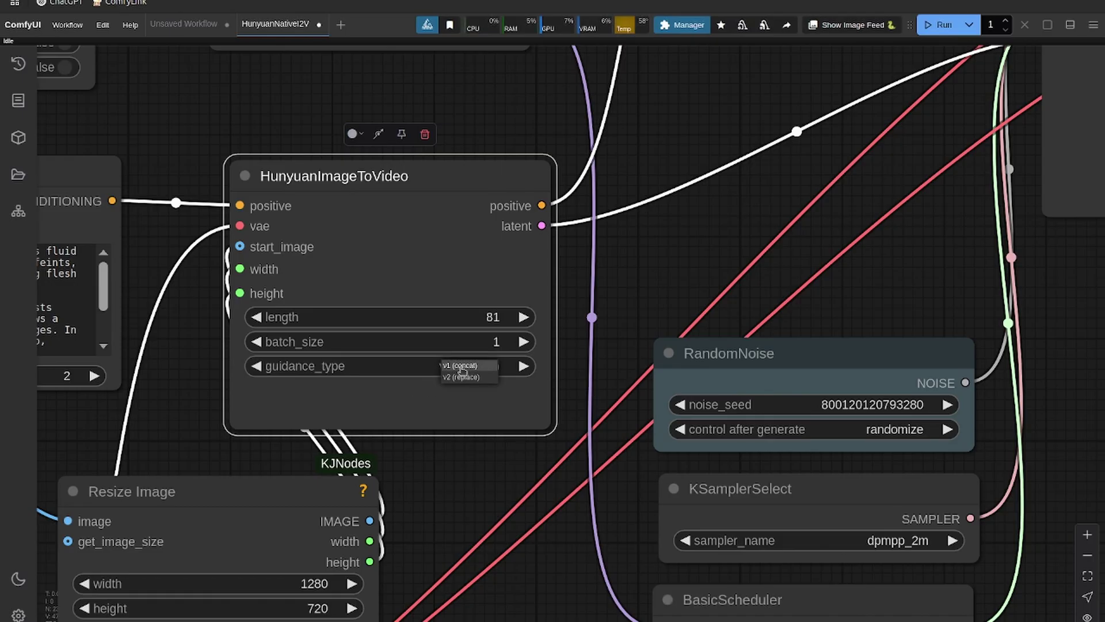
{"action": "left_click", "coordinate": [461, 369]}
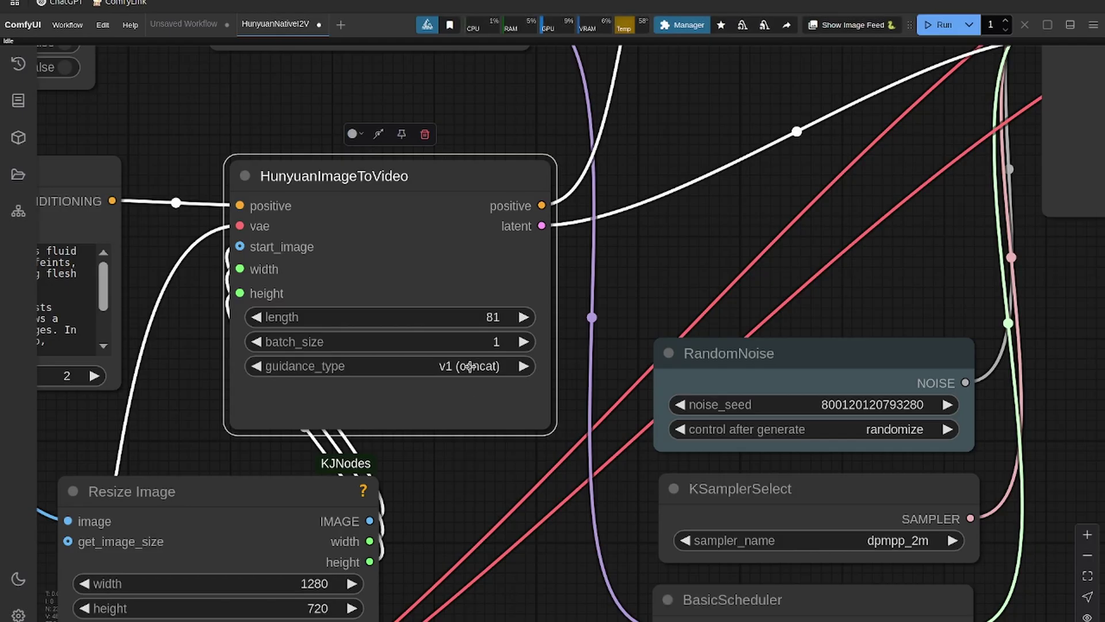
{"action": "left_click", "coordinate": [469, 366]}
{"action": "left_click", "coordinate": [476, 379]}
Set unet_name in the Load Diffusion Model node to hunyuan/hunyuan_video_image_to_video_720p_bf16.safetensors
{"action": "scroll", "coordinate": [447, 465], "scroll_direction": "down", "scroll_amount": 5}
{"action": "scroll", "coordinate": [403, 445], "scroll_direction": "up", "scroll_amount": 3}
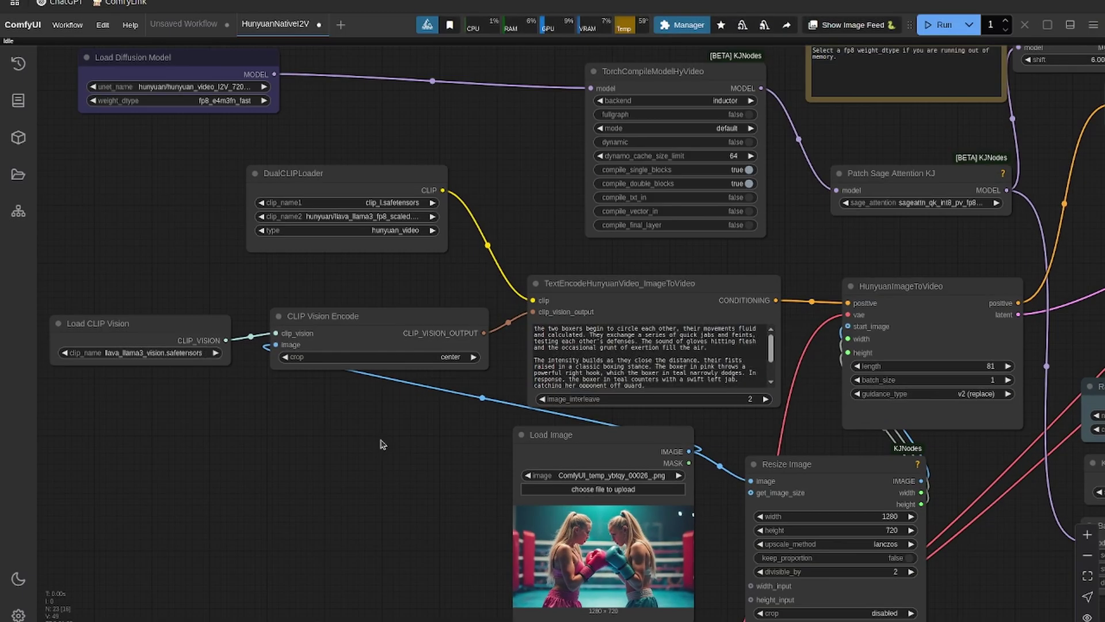
{"action": "scroll", "coordinate": [406, 441], "scroll_direction": "down", "scroll_amount": 2}
{"action": "left_click_drag", "start_coordinate": [390, 417], "coordinate": [448, 466]}
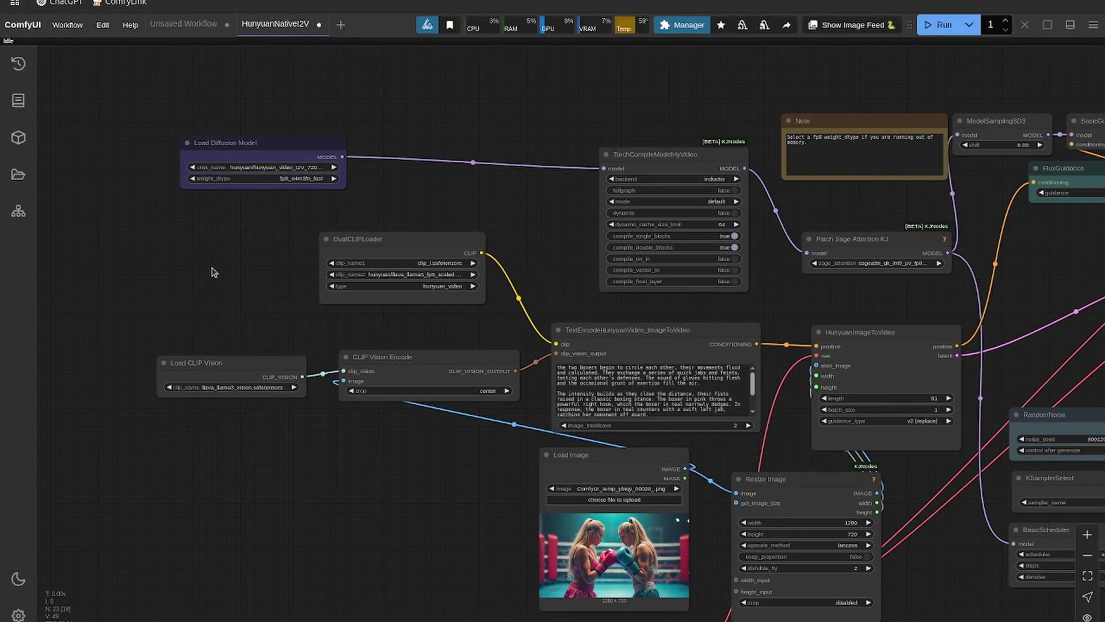
{"action": "scroll", "coordinate": [213, 272], "scroll_direction": "up", "scroll_amount": 3}
{"action": "left_click_drag", "start_coordinate": [334, 207], "coordinate": [334, 258]}
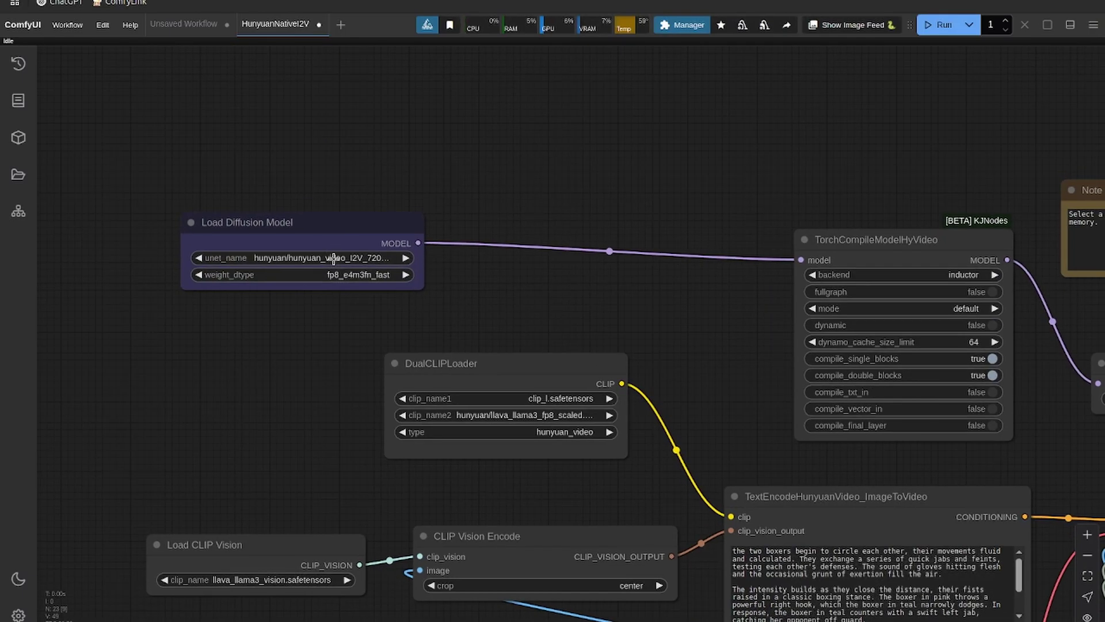
{"action": "left_click", "coordinate": [333, 259]}
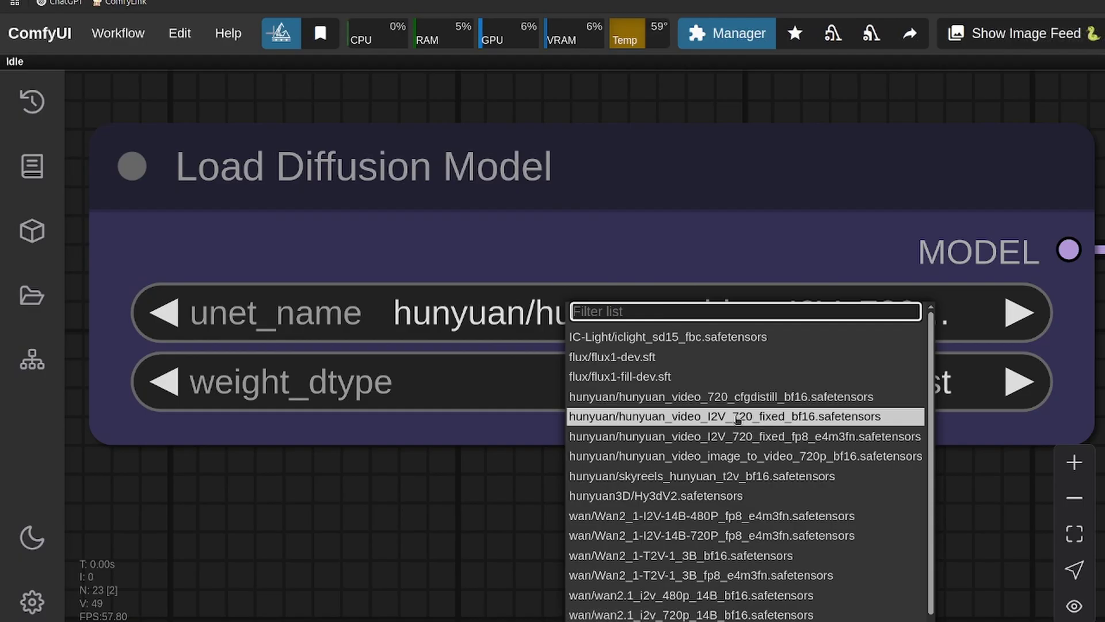
{"action": "left_click", "coordinate": [760, 456]}
Go back to the HunyuanImageToVideo node and switch its guidance_type to v1 (concat)
{"action": "scroll", "coordinate": [753, 464], "scroll_direction": "down", "scroll_amount": 8}
{"action": "scroll", "coordinate": [685, 461], "scroll_direction": "right", "scroll_amount": 5}
{"action": "scroll", "coordinate": [685, 461], "scroll_direction": "down", "scroll_amount": 3}
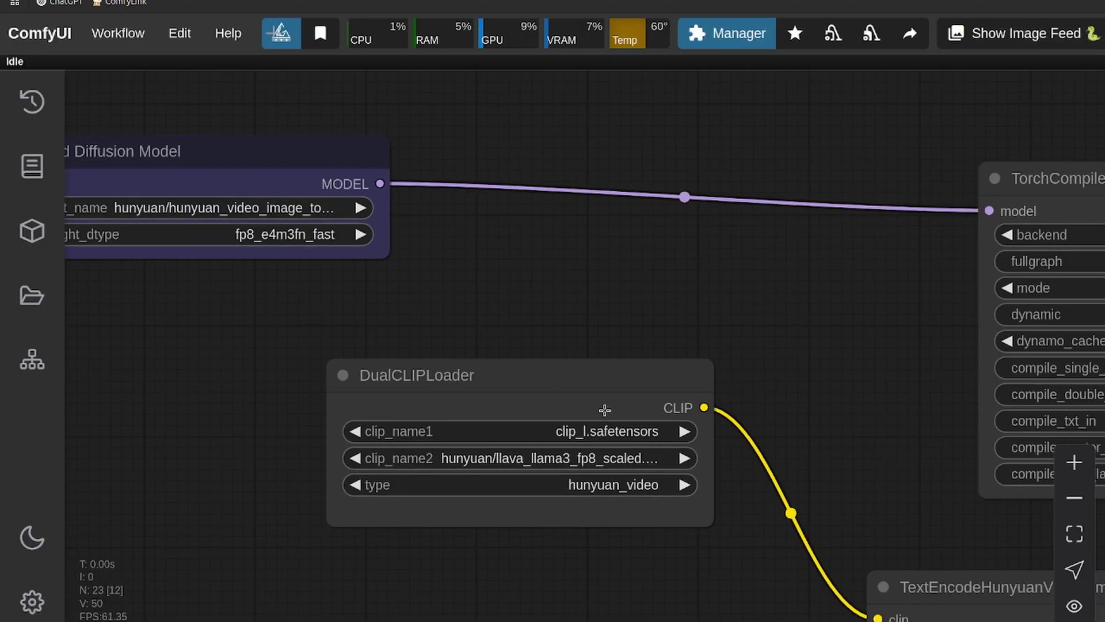
{"action": "scroll", "coordinate": [604, 410], "scroll_direction": "down", "scroll_amount": 3}
{"action": "scroll", "coordinate": [794, 491], "scroll_direction": "down", "scroll_amount": 5}
{"action": "scroll", "coordinate": [607, 315], "scroll_direction": "up", "scroll_amount": 3}
{"action": "left_click", "coordinate": [610, 318]}
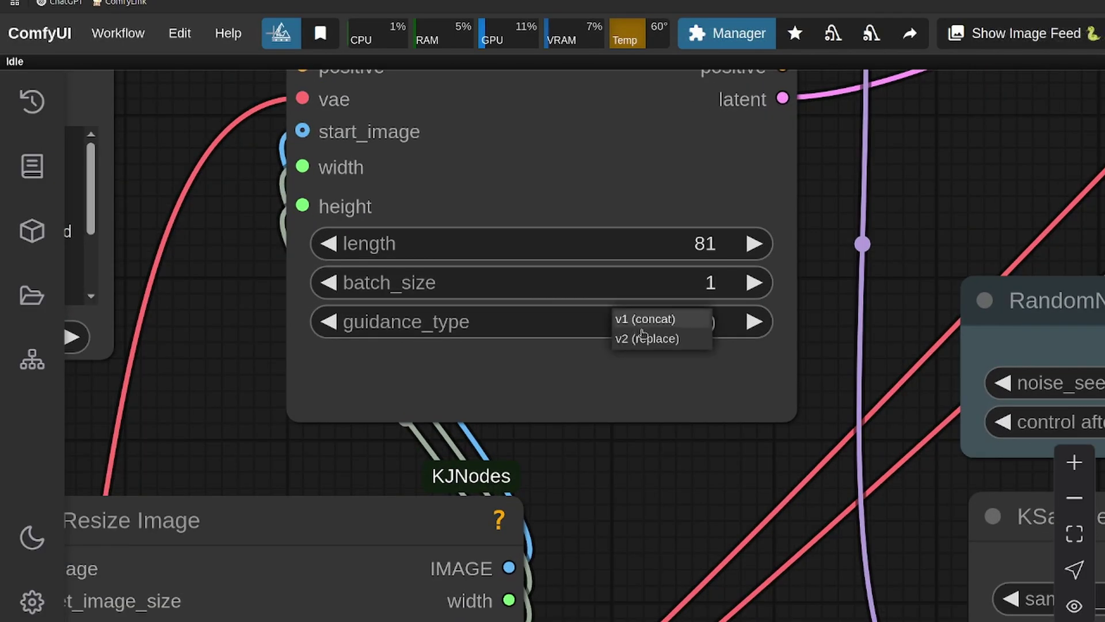
{"action": "left_click", "coordinate": [645, 319]}
Choose clip_l.safetensors as clip_name1 in the DualCLIPLoader node and look through the available models for clip_name2
{"action": "scroll", "coordinate": [167, 375], "scroll_direction": "down", "scroll_amount": 5}
{"action": "scroll", "coordinate": [223, 341], "scroll_direction": "up", "scroll_amount": 4}
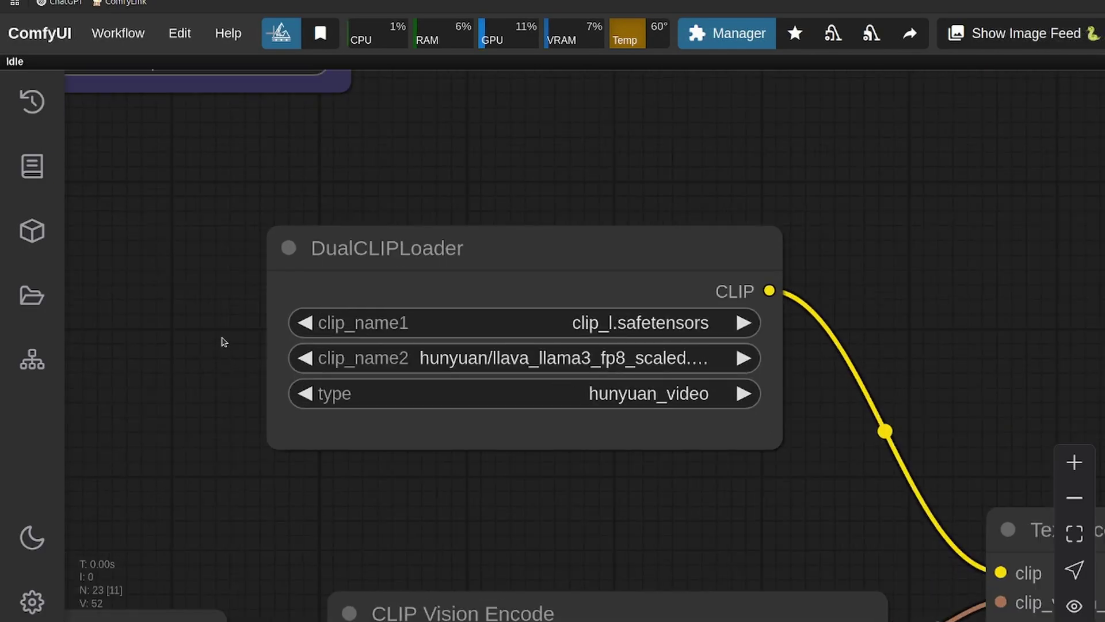
{"action": "scroll", "coordinate": [224, 342], "scroll_direction": "right", "scroll_amount": 3}
{"action": "scroll", "coordinate": [223, 341], "scroll_direction": "up", "scroll_amount": 1}
{"action": "left_click", "coordinate": [384, 349]}
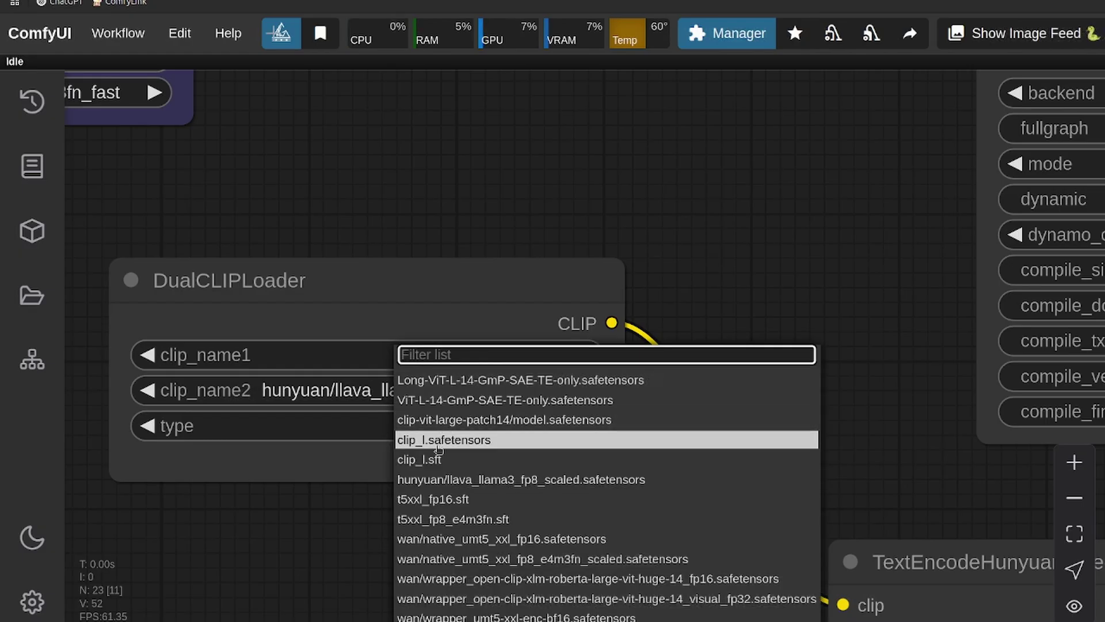
{"action": "left_click", "coordinate": [439, 444]}
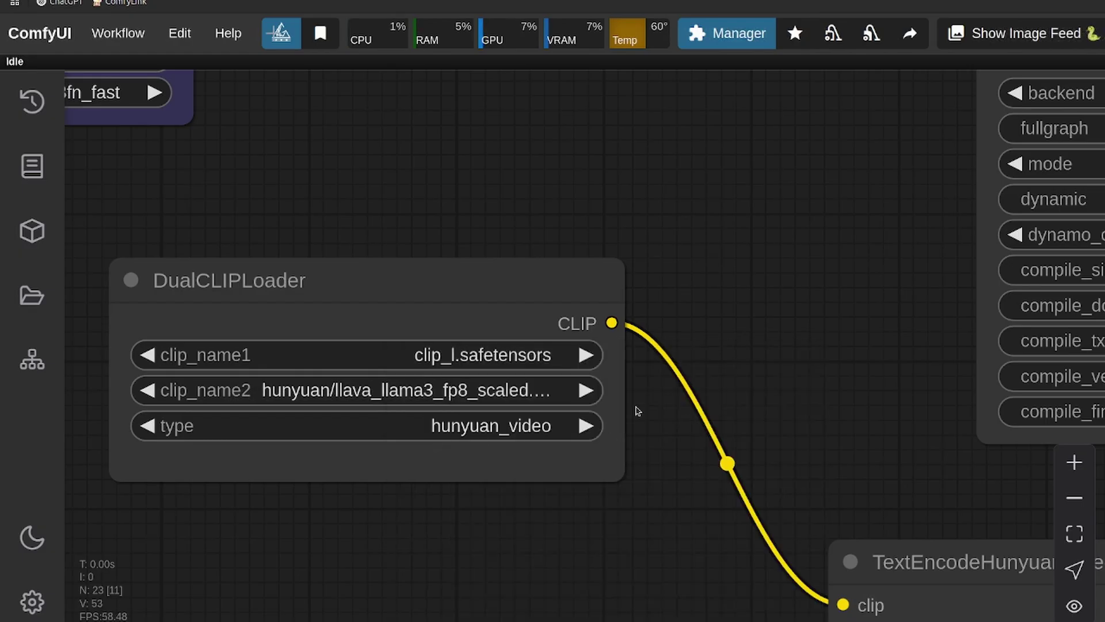
{"action": "left_click", "coordinate": [429, 389]}
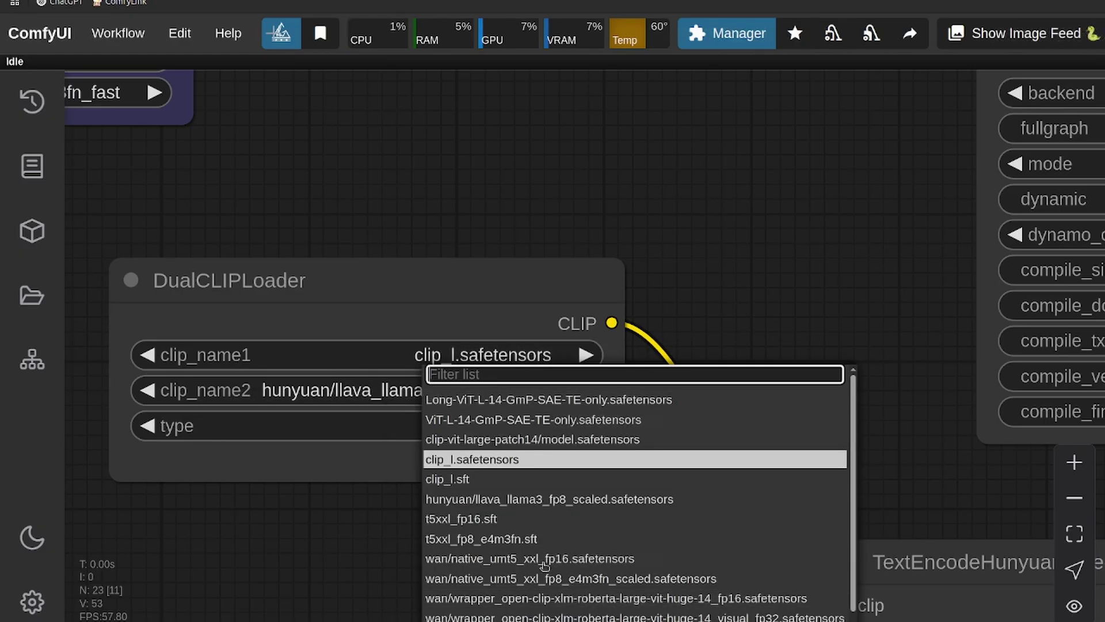
{"action": "scroll", "coordinate": [544, 564], "scroll_direction": "down", "scroll_amount": 1}
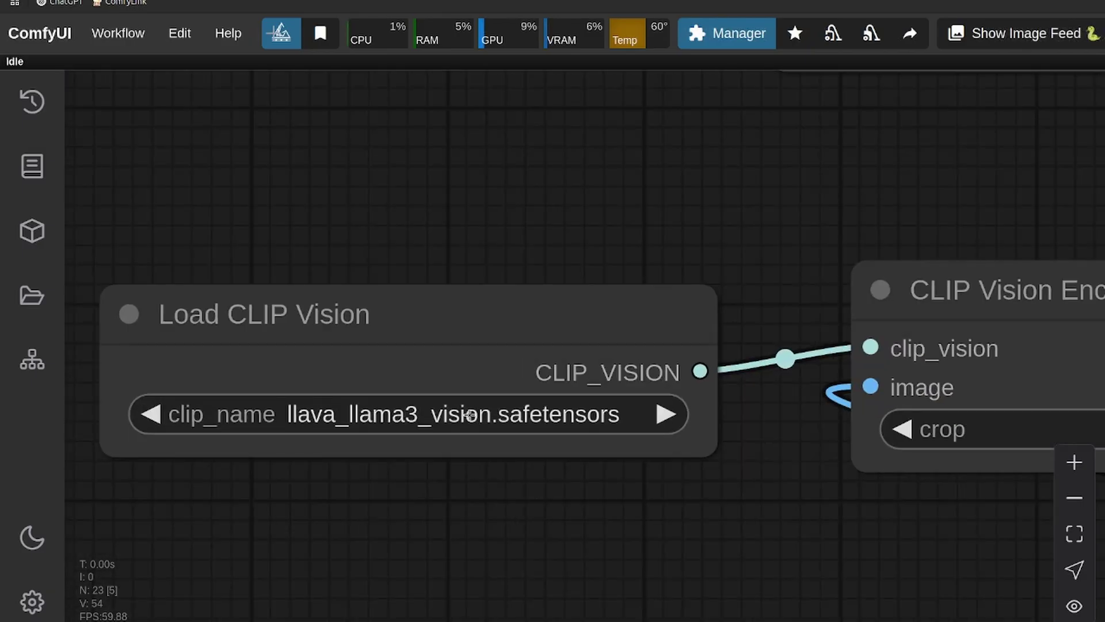
Check the model chosen in the Load CLIP Vision node and examine the Load VAE and Load Image nodes
{"action": "left_click", "coordinate": [470, 416]}
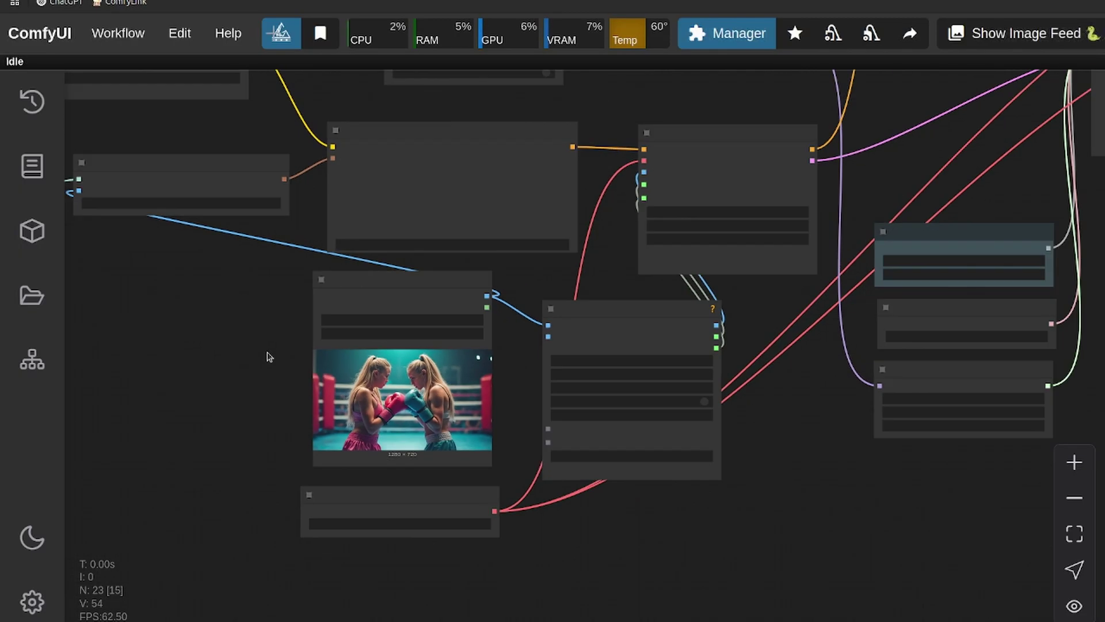
{"action": "scroll", "coordinate": [241, 339], "scroll_direction": "up", "scroll_amount": 3}
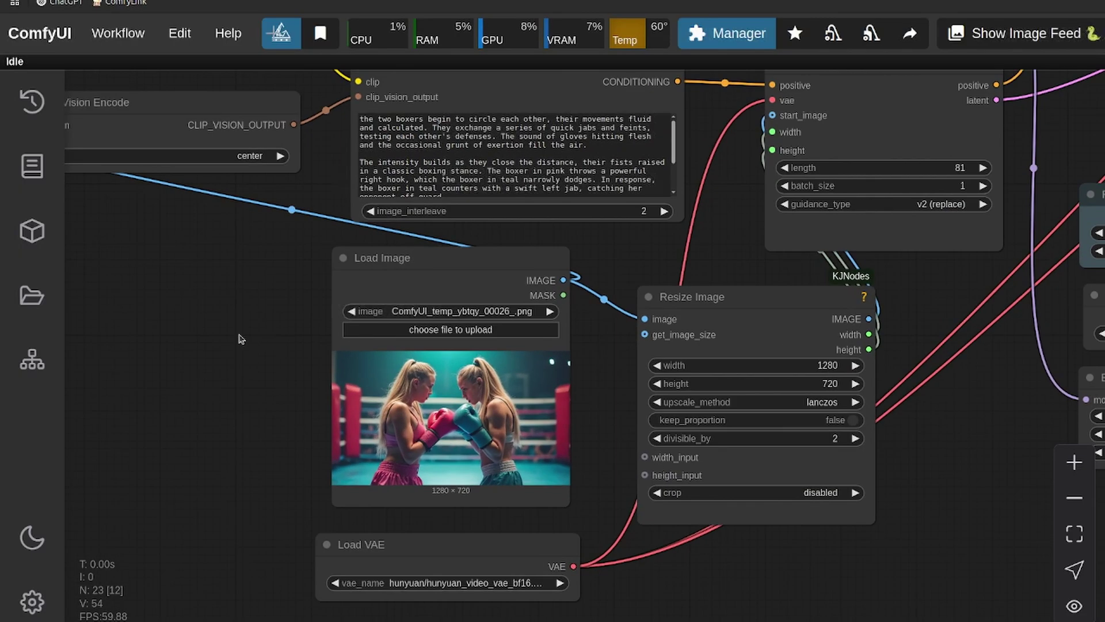
{"action": "scroll", "coordinate": [240, 339], "scroll_direction": "down", "scroll_amount": 3}
{"action": "scroll", "coordinate": [195, 101], "scroll_direction": "up", "scroll_amount": 2}
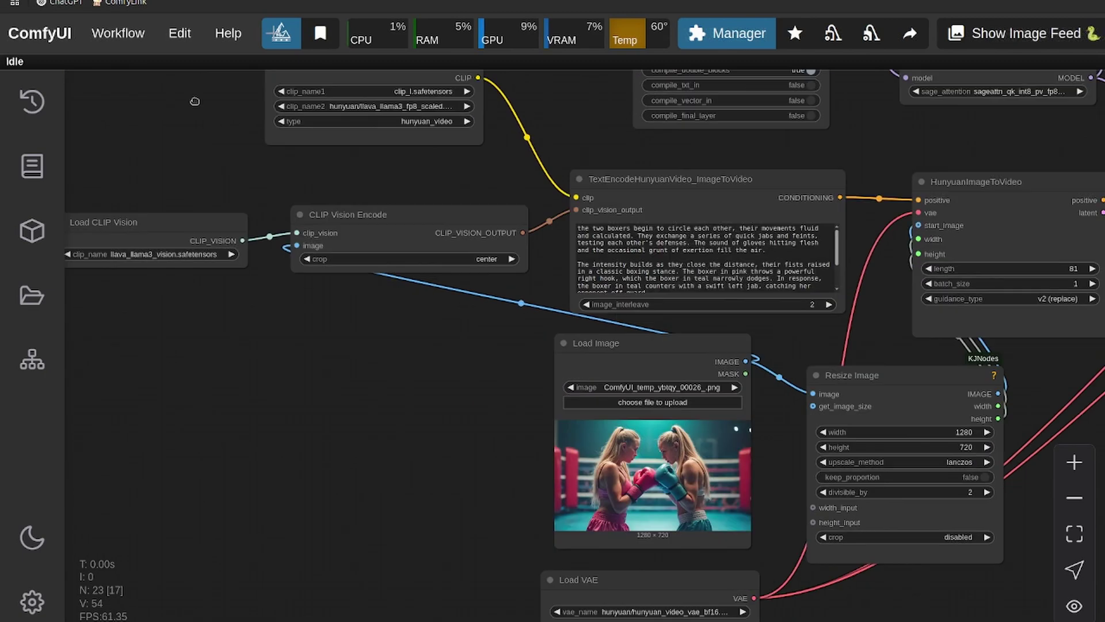
{"action": "scroll", "coordinate": [316, 382], "scroll_direction": "down", "scroll_amount": 5}
{"action": "scroll", "coordinate": [273, 296], "scroll_direction": "up", "scroll_amount": 2}
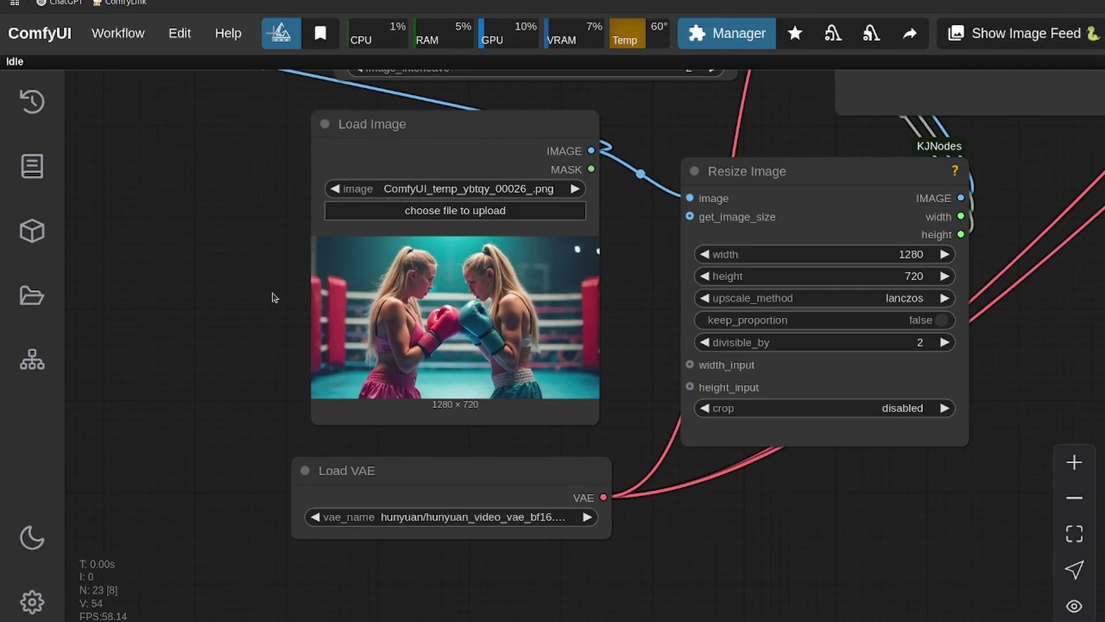
{"action": "scroll", "coordinate": [274, 297], "scroll_direction": "up", "scroll_amount": 1}
{"action": "scroll", "coordinate": [173, 284], "scroll_direction": "down", "scroll_amount": 4}
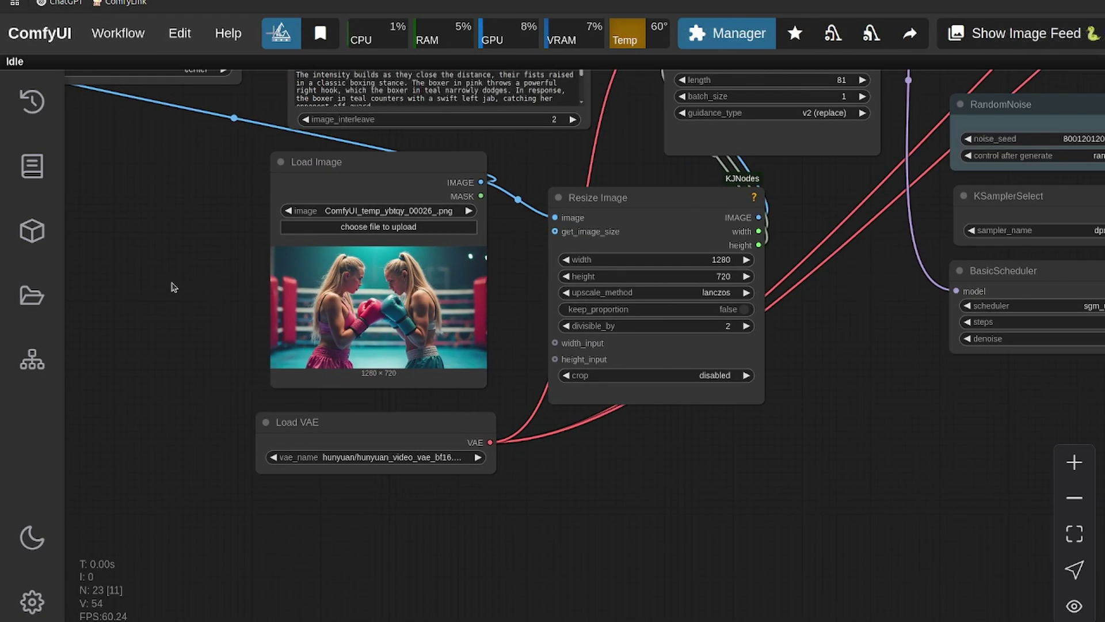
Compare the size of the picture in the Load Image node with the width and height in the Resize Image node
{"action": "scroll", "coordinate": [176, 289], "scroll_direction": "up", "scroll_amount": 2}
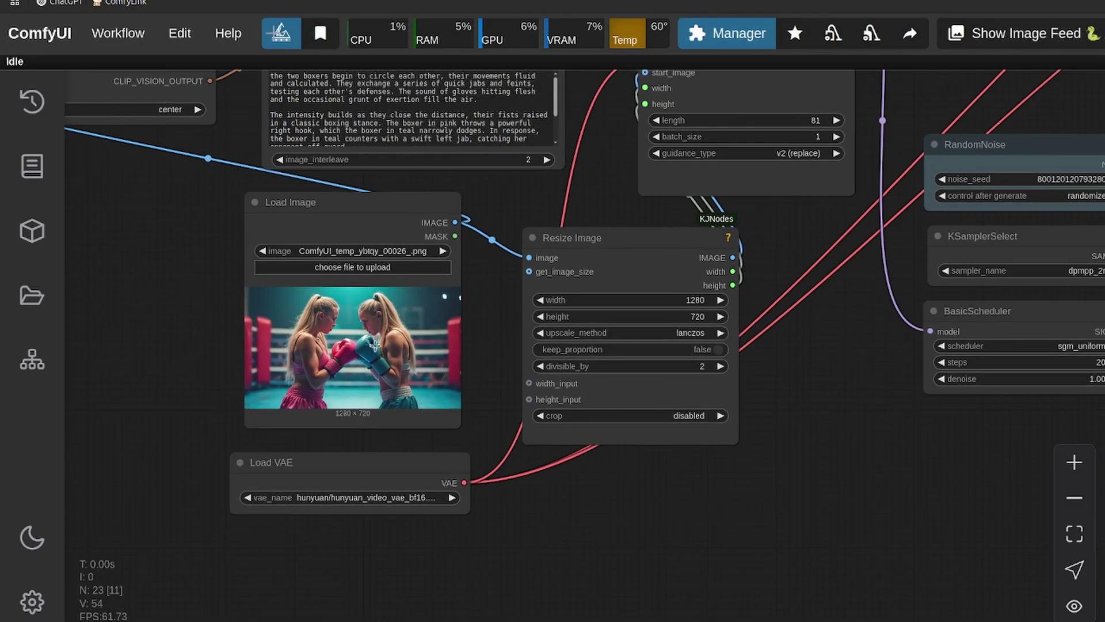
{"action": "scroll", "coordinate": [520, 433], "scroll_direction": "up", "scroll_amount": 2}
{"action": "left_click_drag", "start_coordinate": [475, 373], "coordinate": [364, 407]}
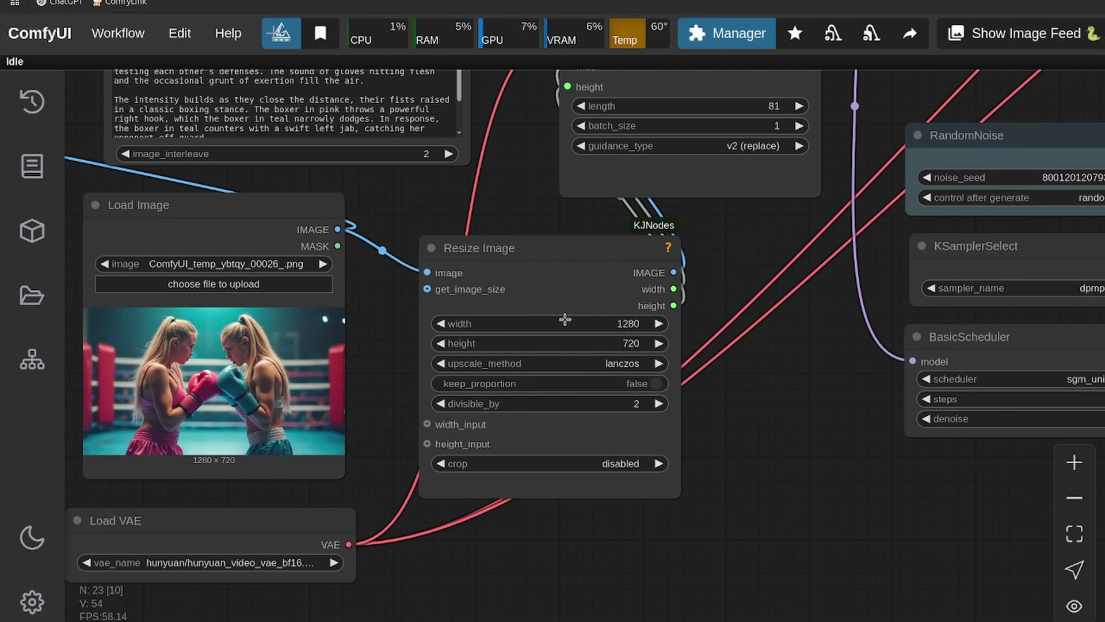
{"action": "left_click", "coordinate": [160, 387]}
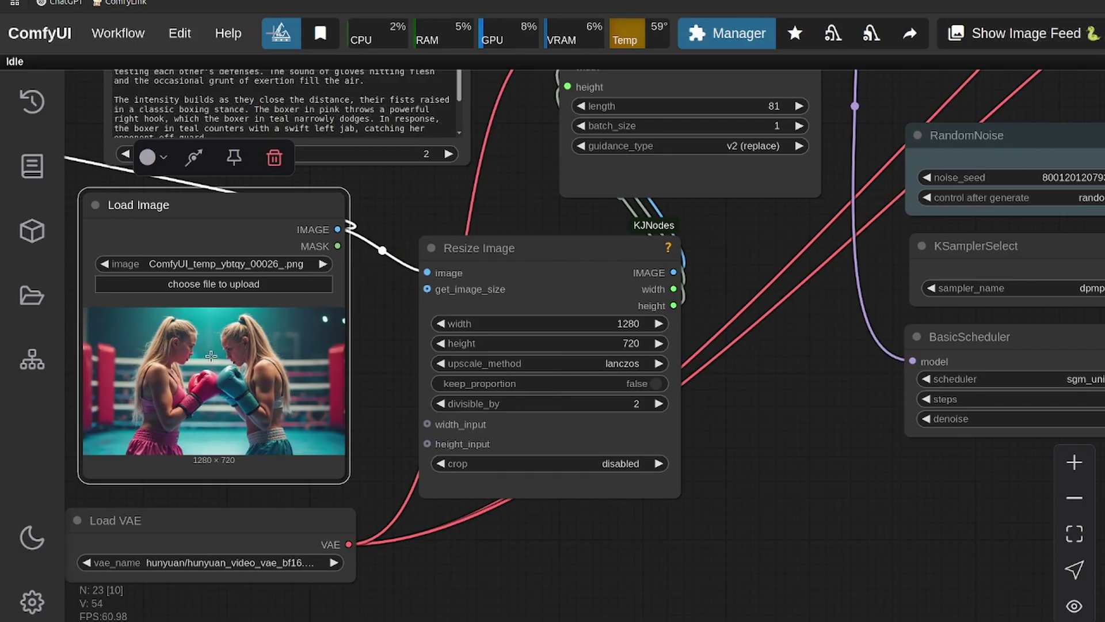
{"action": "scroll", "coordinate": [211, 357], "scroll_direction": "down", "scroll_amount": 3}
{"action": "scroll", "coordinate": [390, 338], "scroll_direction": "up", "scroll_amount": 3}
{"action": "scroll", "coordinate": [390, 338], "scroll_direction": "up", "scroll_amount": 2}
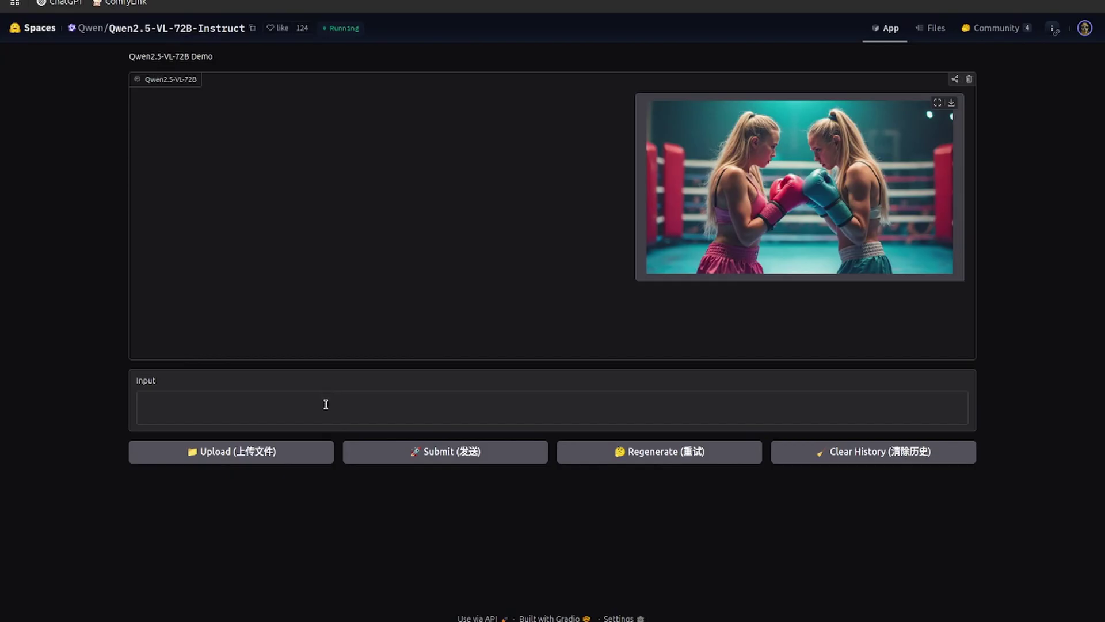
In the Qwen2.5-VL-72B-Instruct Space, submit a prompt beginning "create a detailed description of this image as if it" for the uploaded boxers picture
{"action": "left_click", "coordinate": [326, 410]}
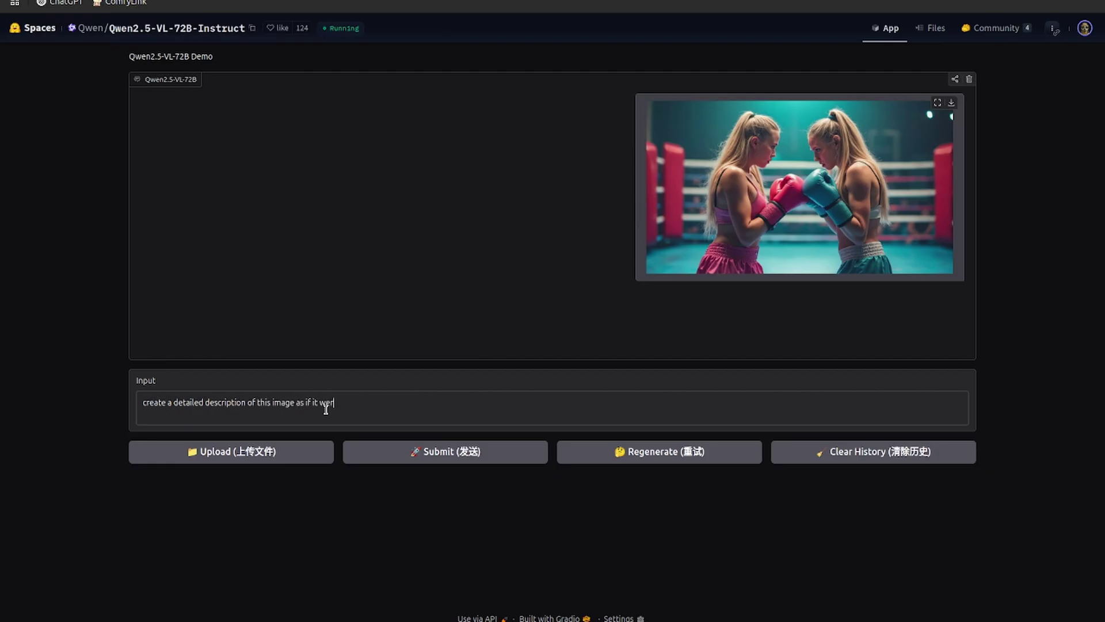
{"action": "type", "text": "o"}
{"action": "key", "text": "Return"}
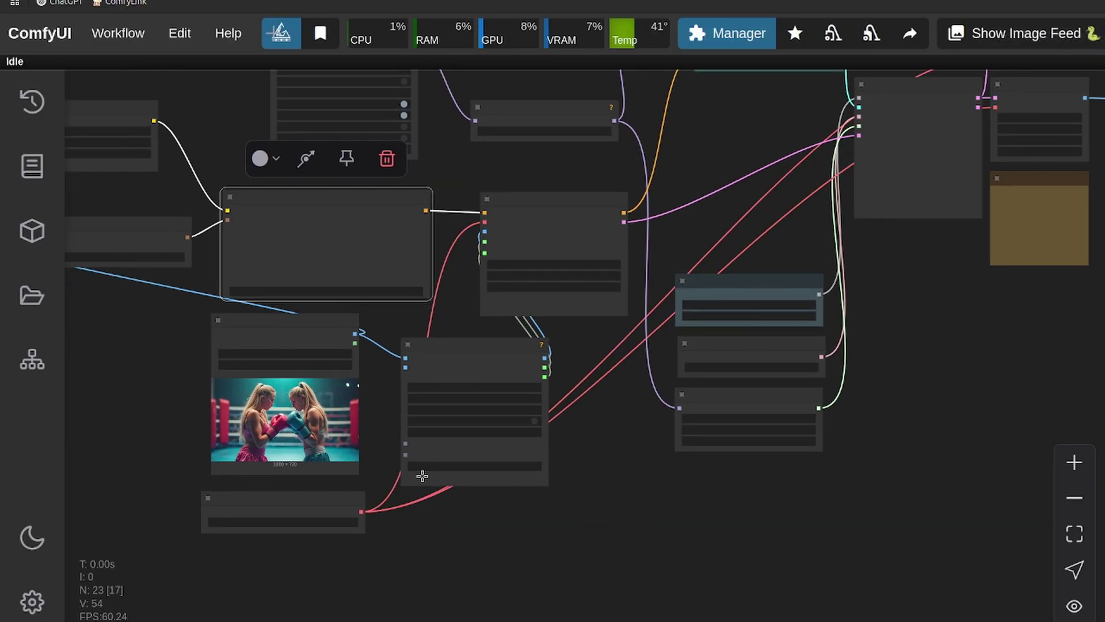
Back in ComfyUI, check the sampling and image settings and queue the HunyuanNativeI2V workflow for generation
{"action": "scroll", "coordinate": [419, 476], "scroll_direction": "up", "scroll_amount": 4}
{"action": "scroll", "coordinate": [362, 440], "scroll_direction": "up", "scroll_amount": 3}
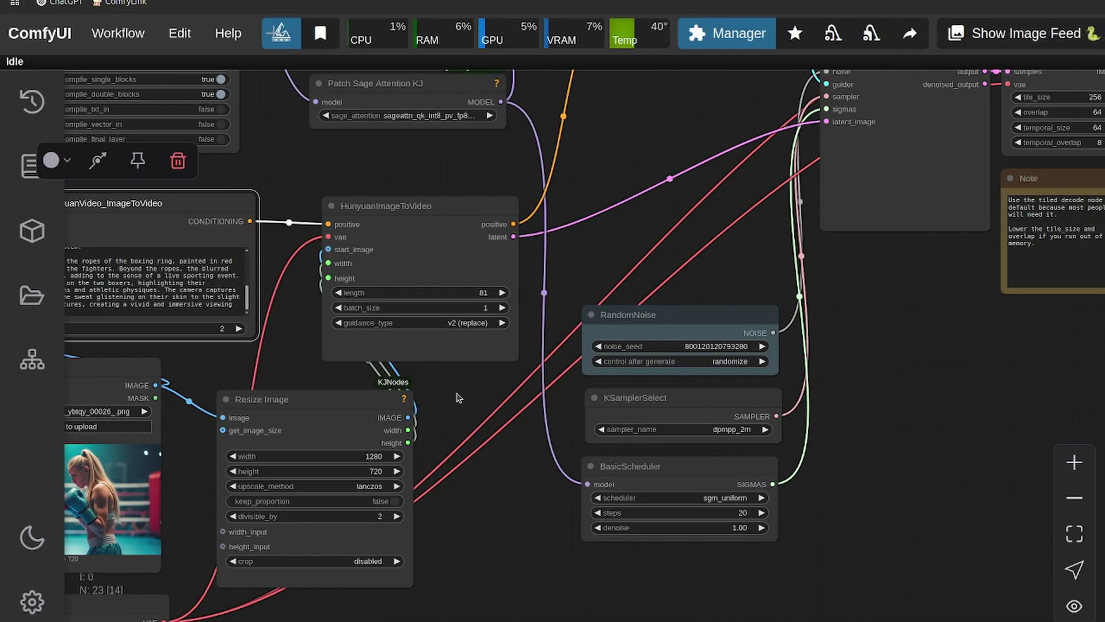
{"action": "key", "text": "ctrl+Return"}
{"action": "scroll", "coordinate": [459, 397], "scroll_direction": "down", "scroll_amount": 5}
{"action": "scroll", "coordinate": [246, 353], "scroll_direction": "up", "scroll_amount": 2}
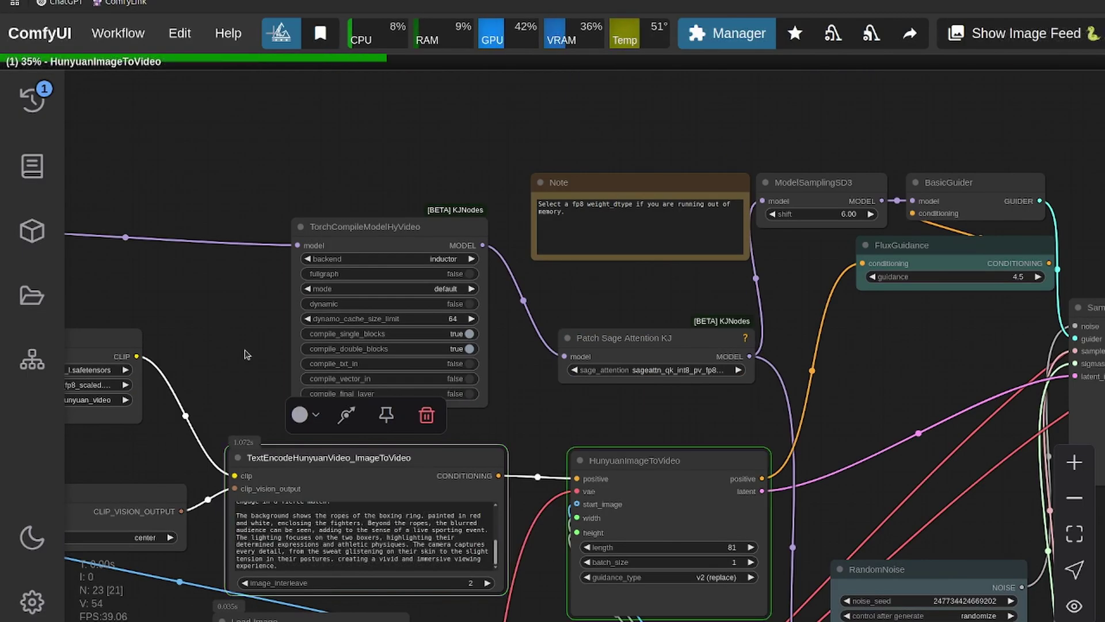
Bypass the TorchCompileModelHyVideo node and re-enable it
{"action": "scroll", "coordinate": [217, 336], "scroll_direction": "up", "scroll_amount": 2}
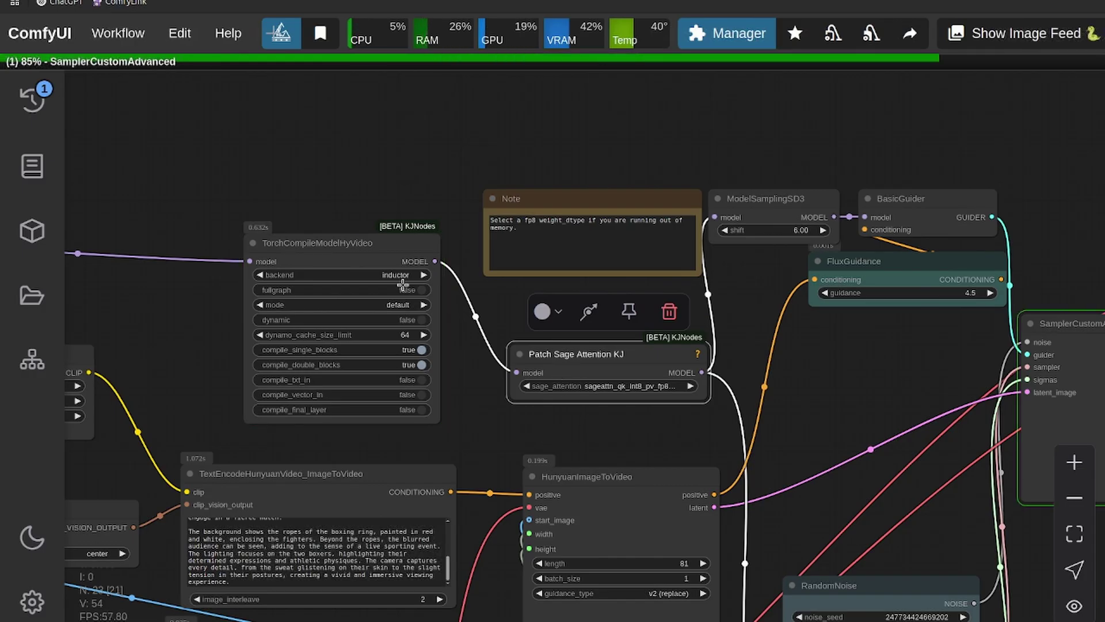
{"action": "left_click", "coordinate": [331, 244]}
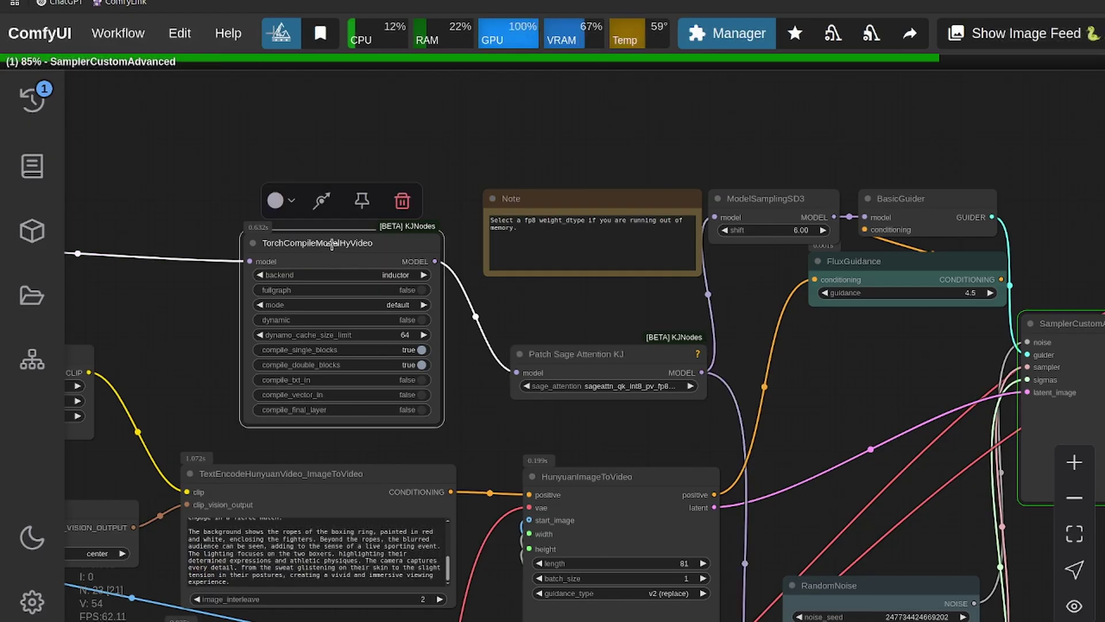
{"action": "right_click", "coordinate": [331, 244]}
{"action": "key", "text": "ctrl+b"}
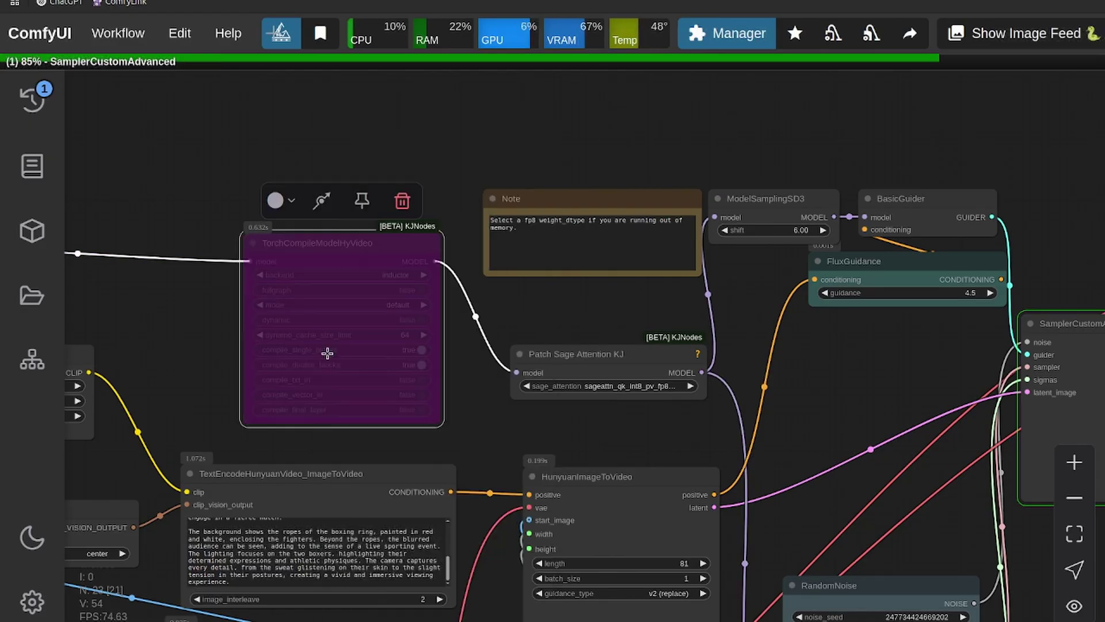
{"action": "right_click", "coordinate": [327, 352]}
{"action": "left_click", "coordinate": [385, 485]}
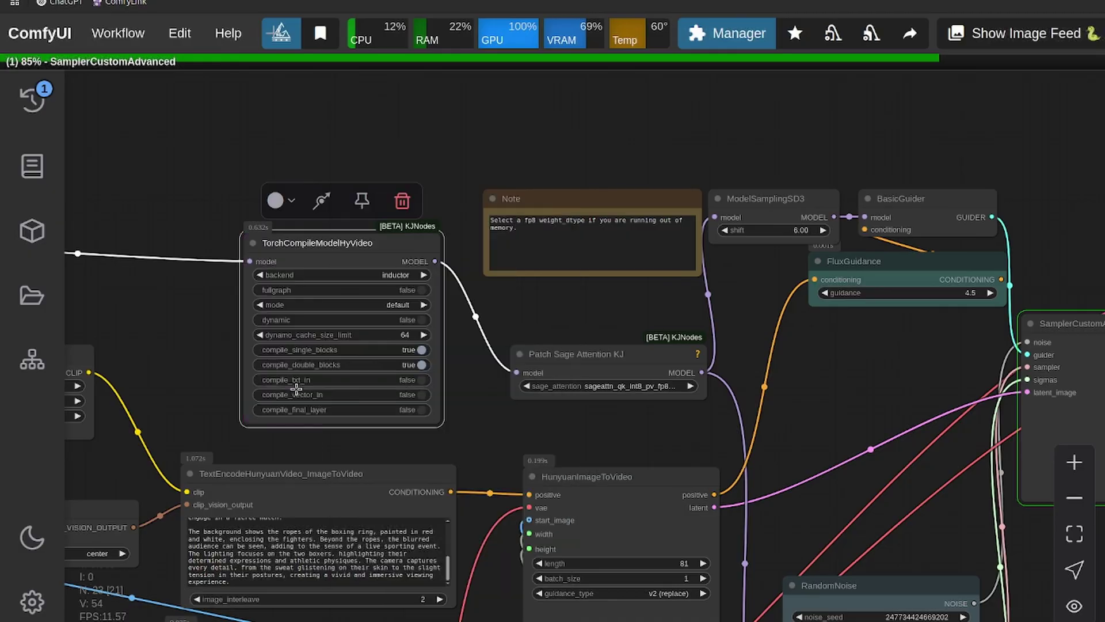
Check the graphics card's VRAM usage while the HunyuanNativeI2V workflow is sampling
{"action": "scroll", "coordinate": [153, 321], "scroll_direction": "down", "scroll_amount": 2}
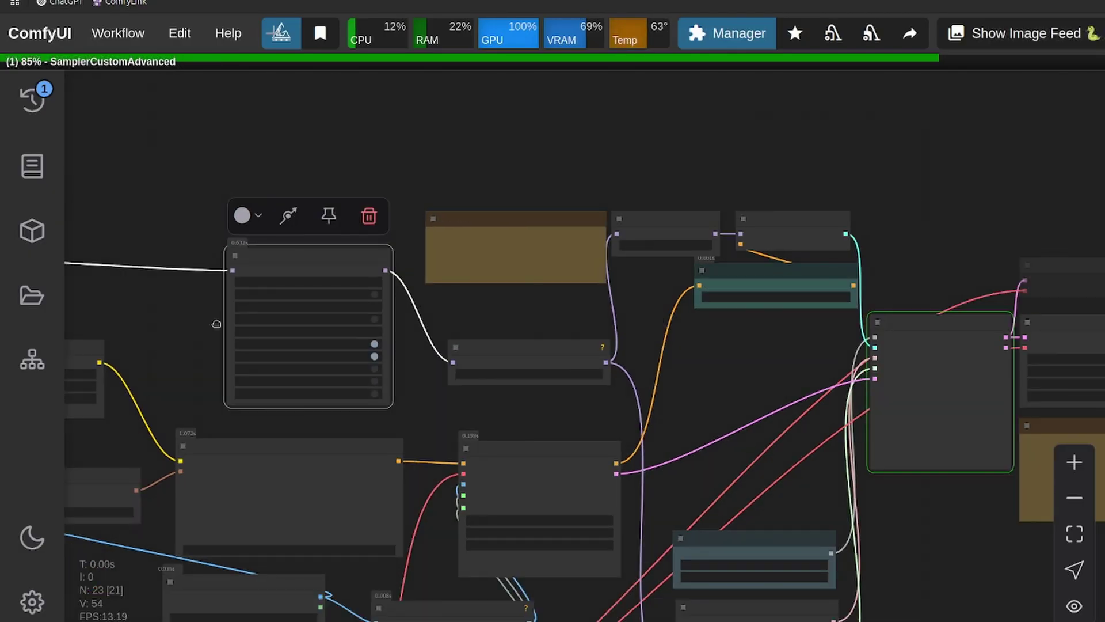
{"action": "left_click_drag", "start_coordinate": [216, 324], "coordinate": [270, 285]}
{"action": "scroll", "coordinate": [334, 299], "scroll_direction": "left", "scroll_amount": 3}
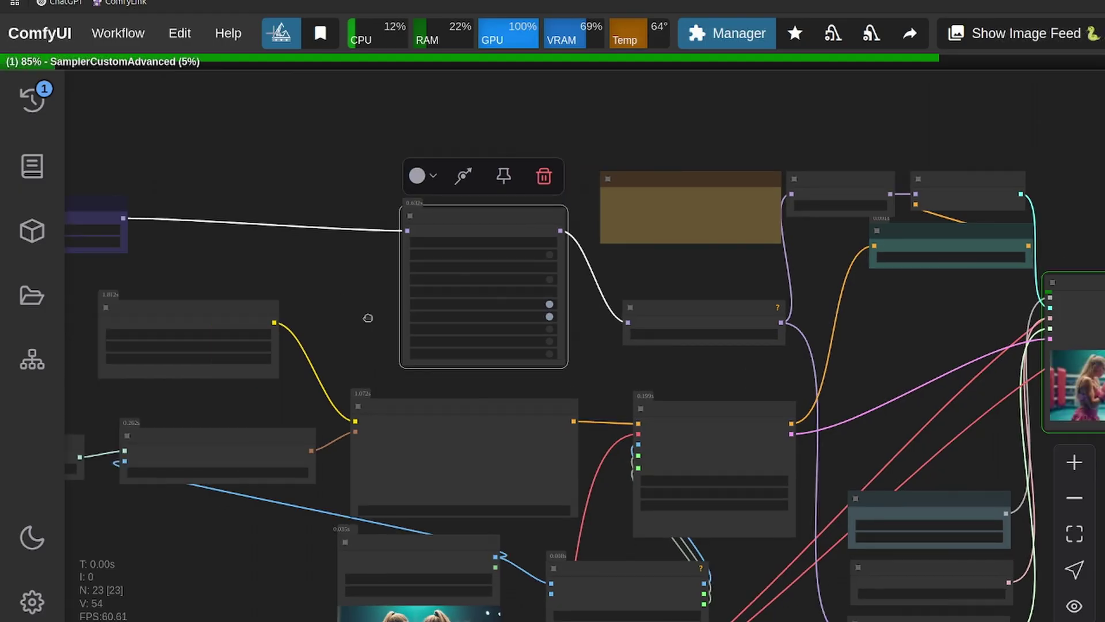
{"action": "scroll", "coordinate": [403, 325], "scroll_direction": "left", "scroll_amount": 2}
{"action": "scroll", "coordinate": [419, 331], "scroll_direction": "left", "scroll_amount": 2}
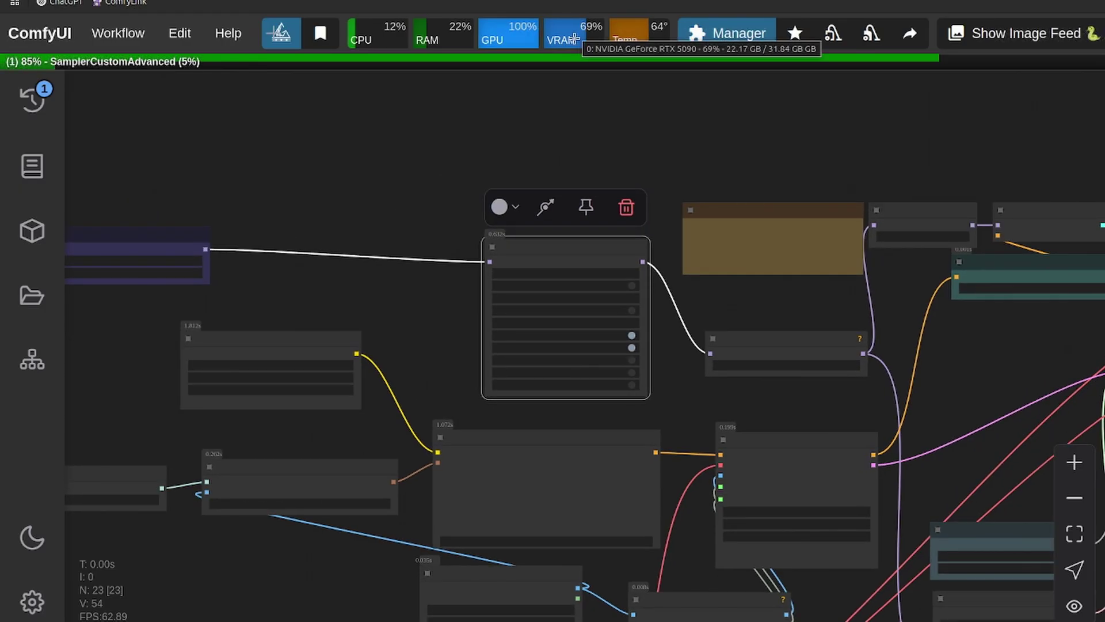
{"action": "mouse_move", "coordinate": [577, 34]}
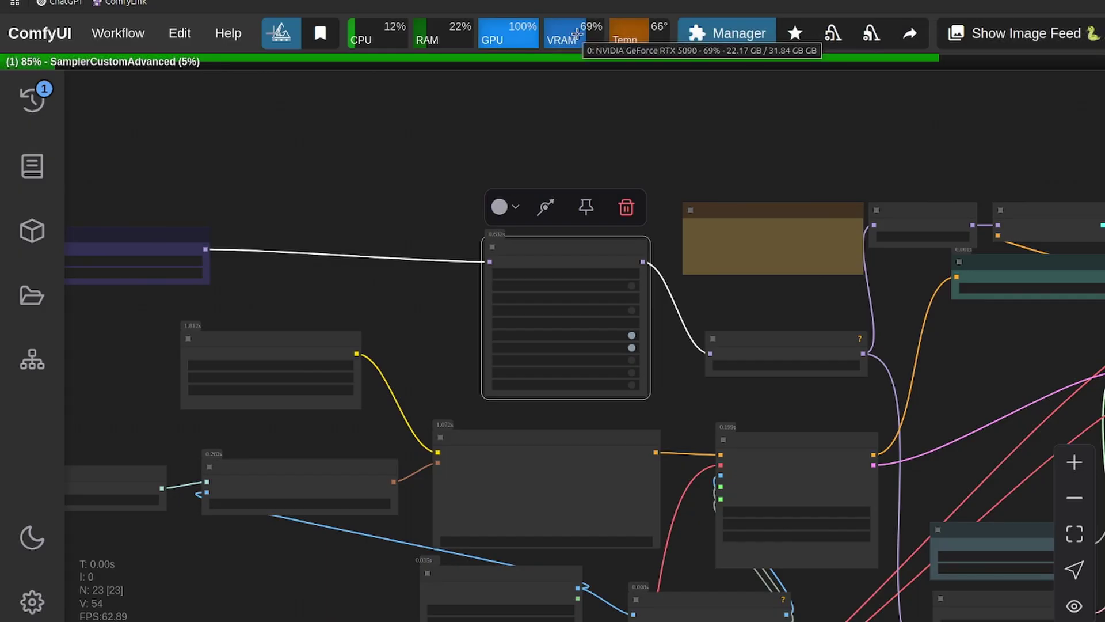
Review the available models for the Load Diffusion Model node without changing its selection
{"action": "scroll", "coordinate": [354, 317], "scroll_direction": "up", "scroll_amount": 3}
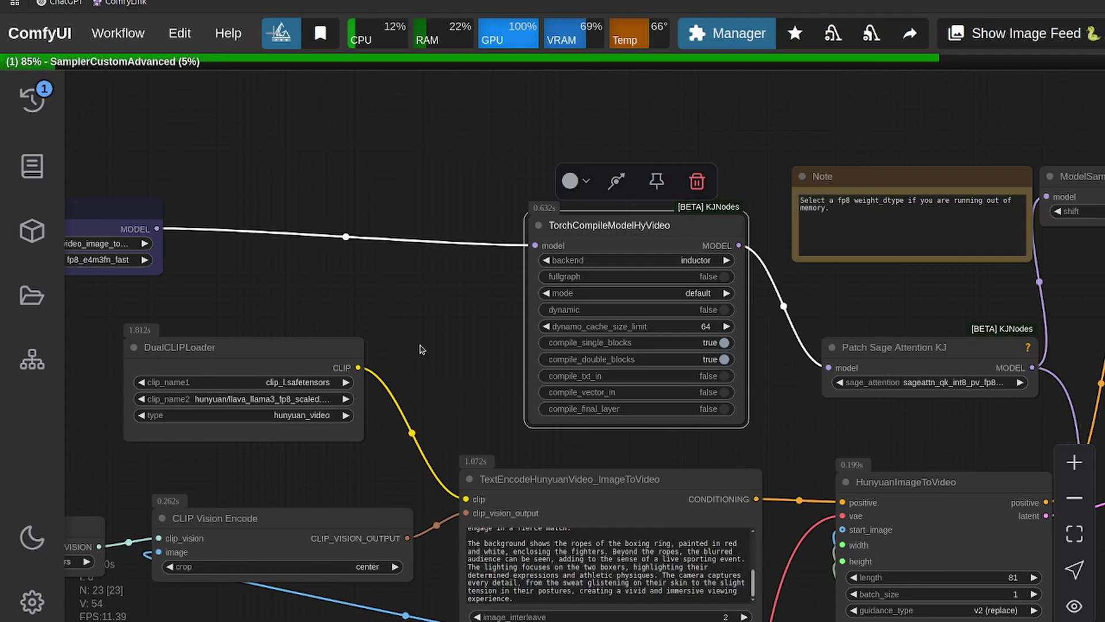
{"action": "scroll", "coordinate": [289, 288], "scroll_direction": "up", "scroll_amount": 2}
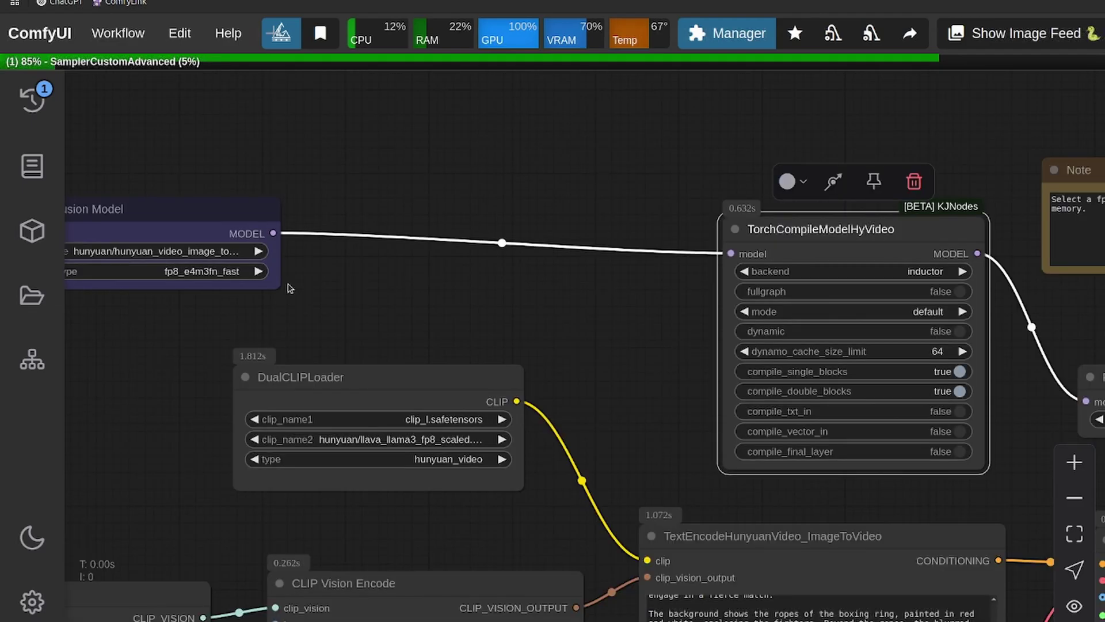
{"action": "left_click", "coordinate": [219, 251]}
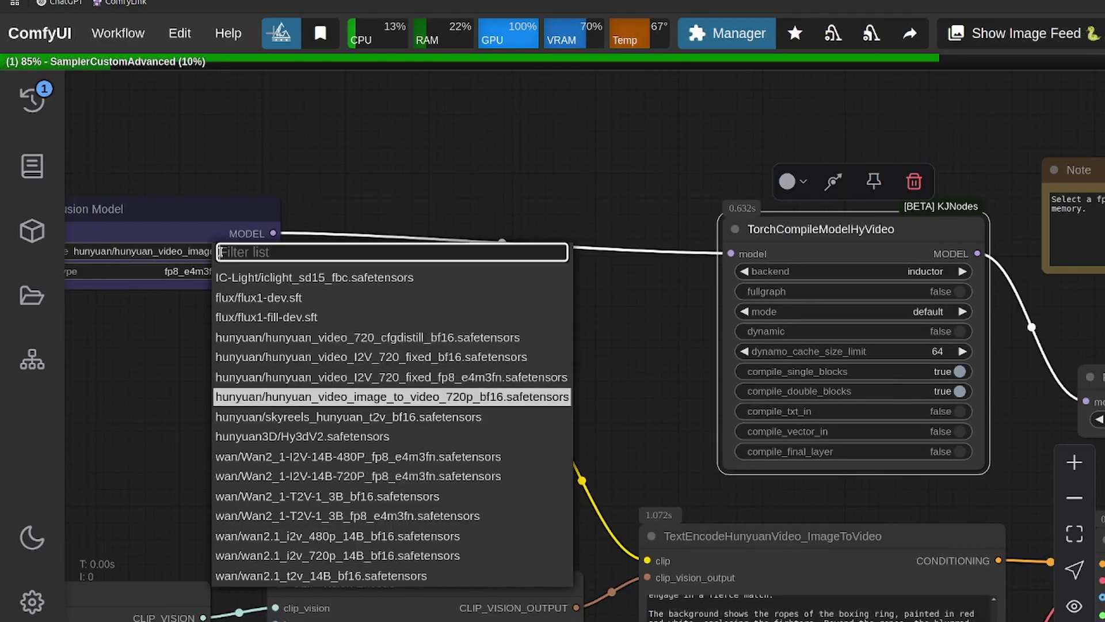
{"action": "left_click_drag", "start_coordinate": [632, 409], "coordinate": [632, 337]}
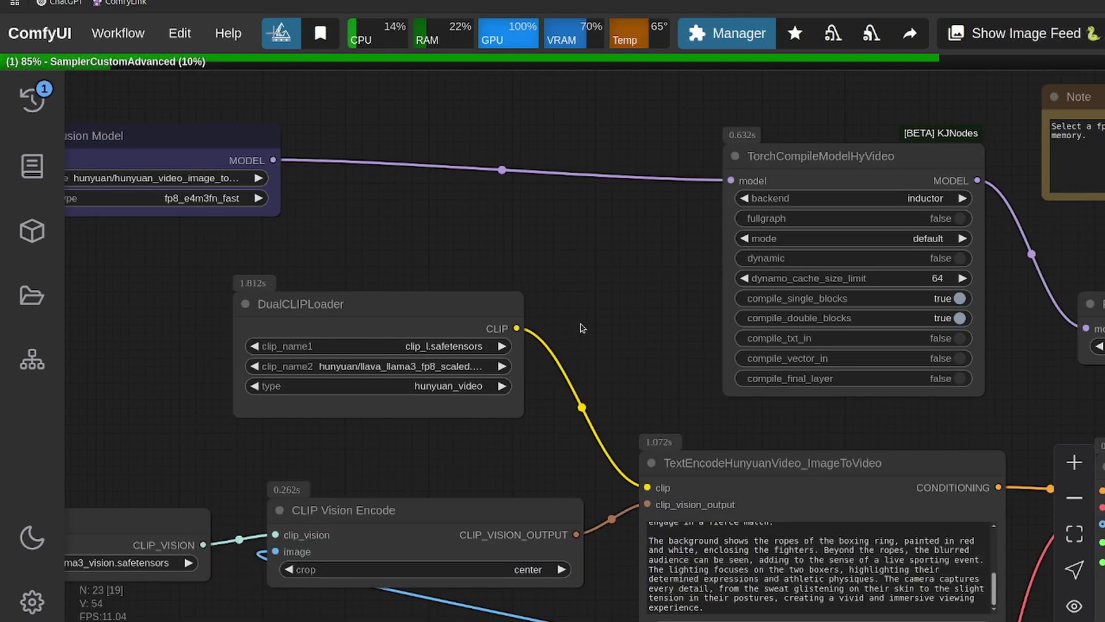
{"action": "scroll", "coordinate": [581, 327], "scroll_direction": "down", "scroll_amount": 2}
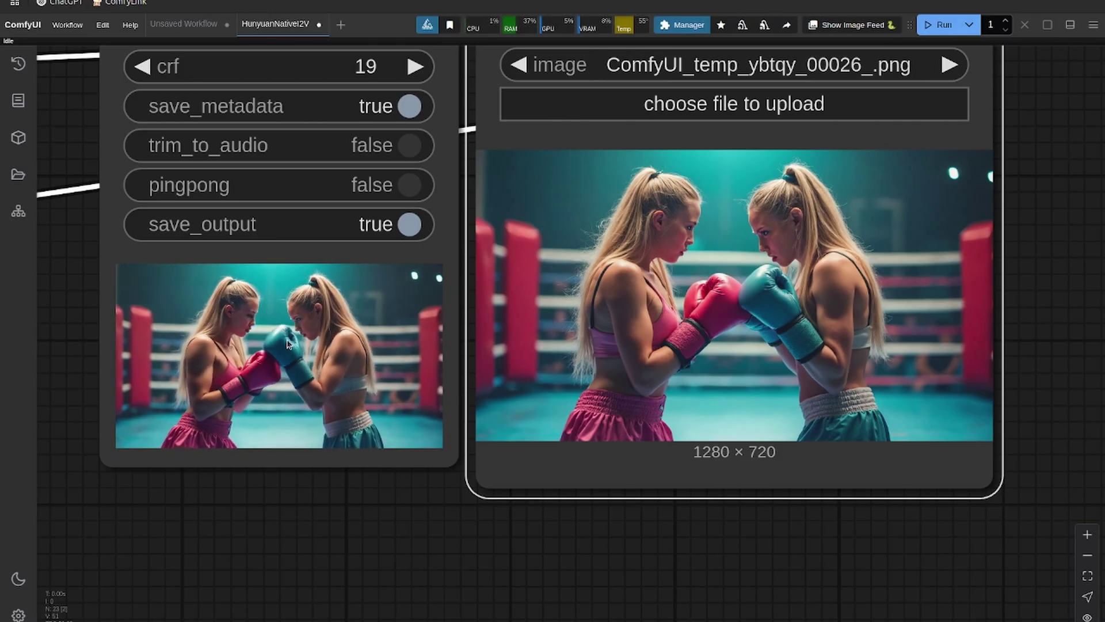
Compare the generated boxers video in the Video Combine node with the source picture in the Load Image node
{"action": "scroll", "coordinate": [298, 348], "scroll_direction": "down", "scroll_amount": 3}
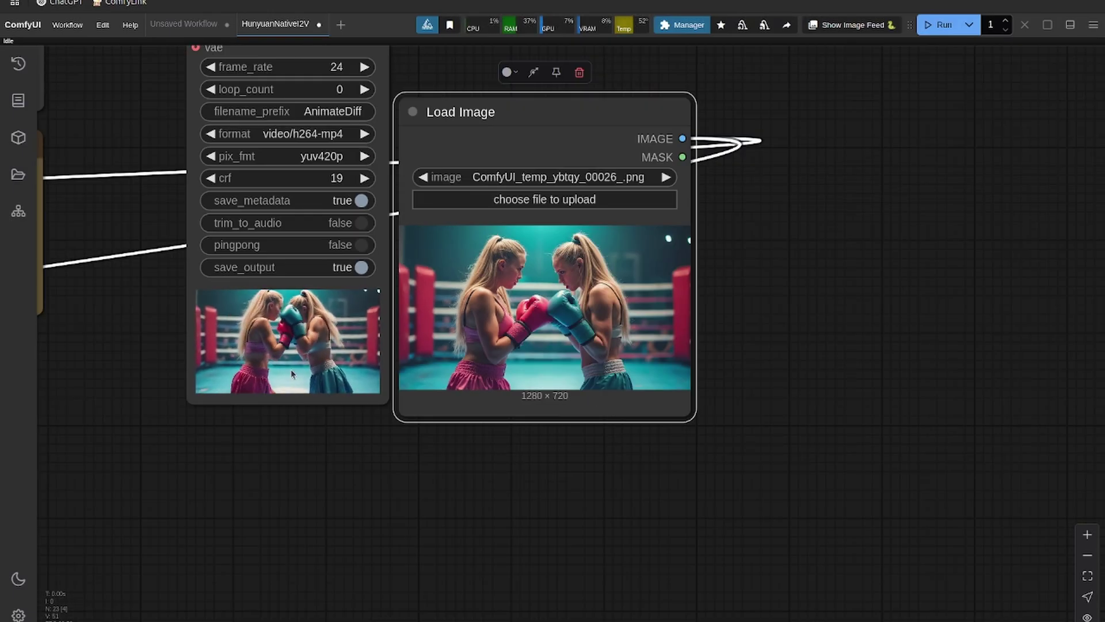
{"action": "scroll", "coordinate": [292, 369], "scroll_direction": "down", "scroll_amount": 4}
{"action": "scroll", "coordinate": [292, 368], "scroll_direction": "up", "scroll_amount": 9}
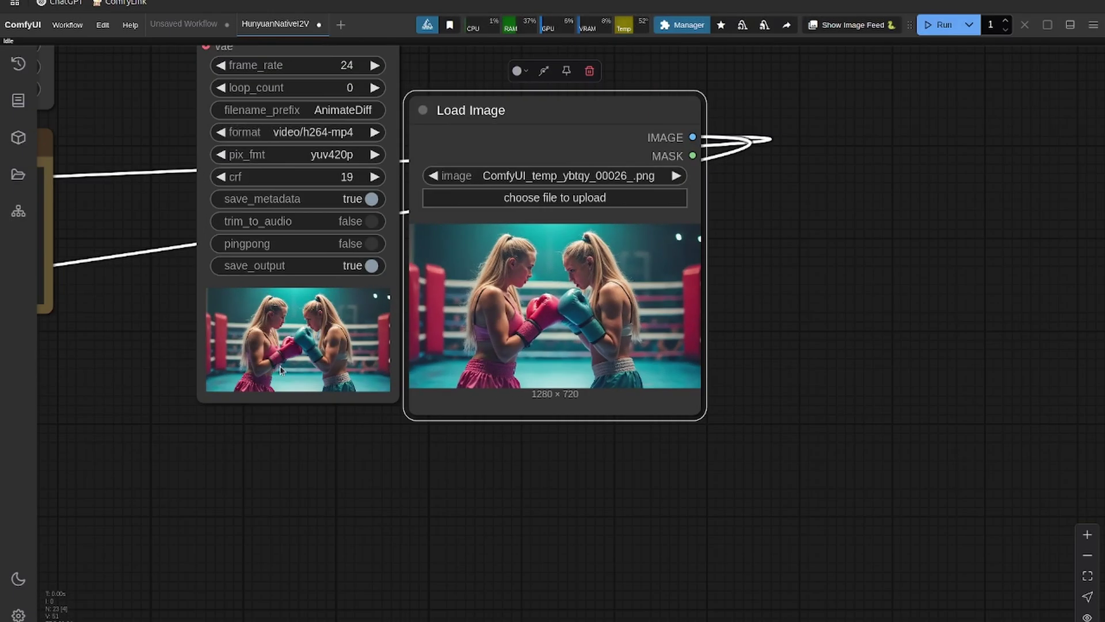
{"action": "scroll", "coordinate": [305, 356], "scroll_direction": "down", "scroll_amount": 3}
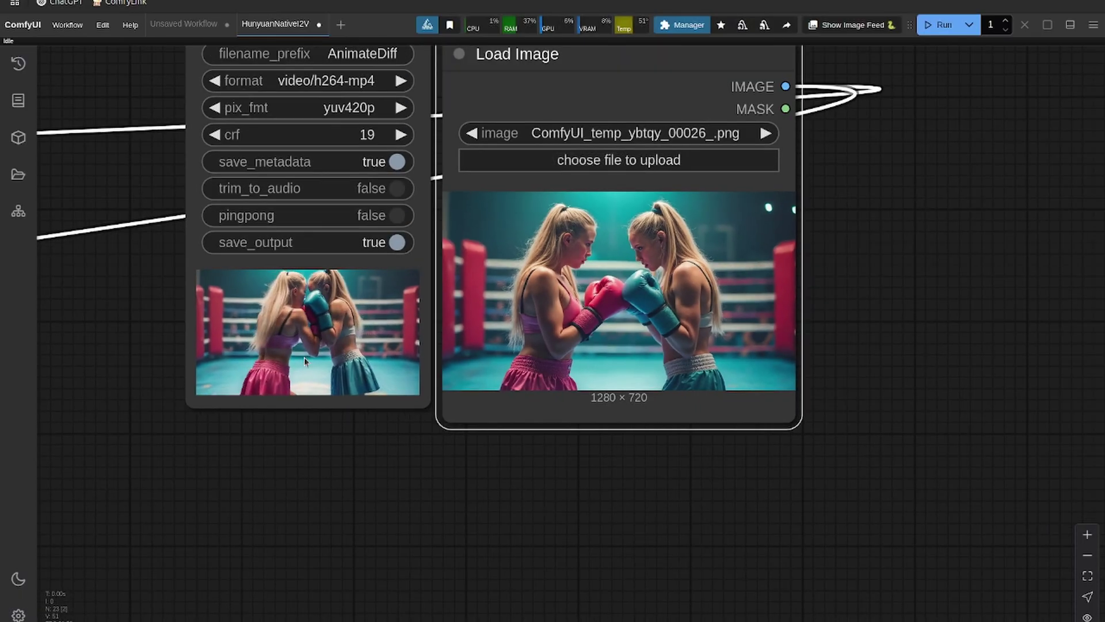
{"action": "scroll", "coordinate": [305, 357], "scroll_direction": "down", "scroll_amount": 6}
{"action": "scroll", "coordinate": [305, 357], "scroll_direction": "down", "scroll_amount": 5}
{"action": "scroll", "coordinate": [311, 363], "scroll_direction": "up", "scroll_amount": 6}
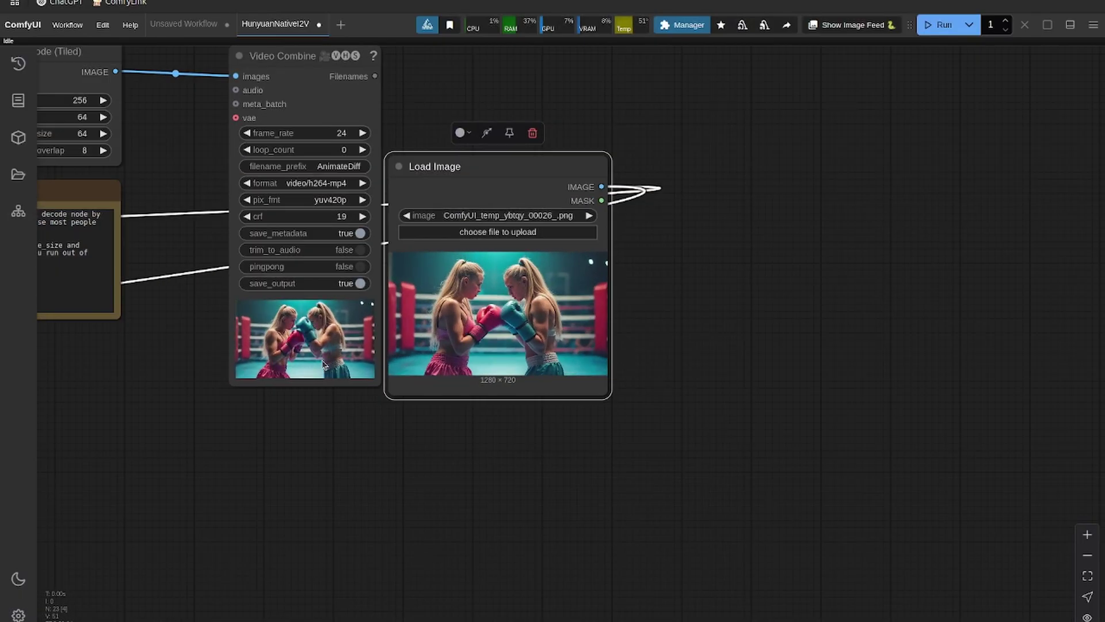
{"action": "scroll", "coordinate": [315, 366], "scroll_direction": "down", "scroll_amount": 5}
Enlarge the interface and examine the available models for the Load Diffusion Model node in the duplicated lower branch
{"action": "left_click_drag", "start_coordinate": [260, 396], "coordinate": [545, 363]}
{"action": "scroll", "coordinate": [545, 362], "scroll_direction": "down", "scroll_amount": 6}
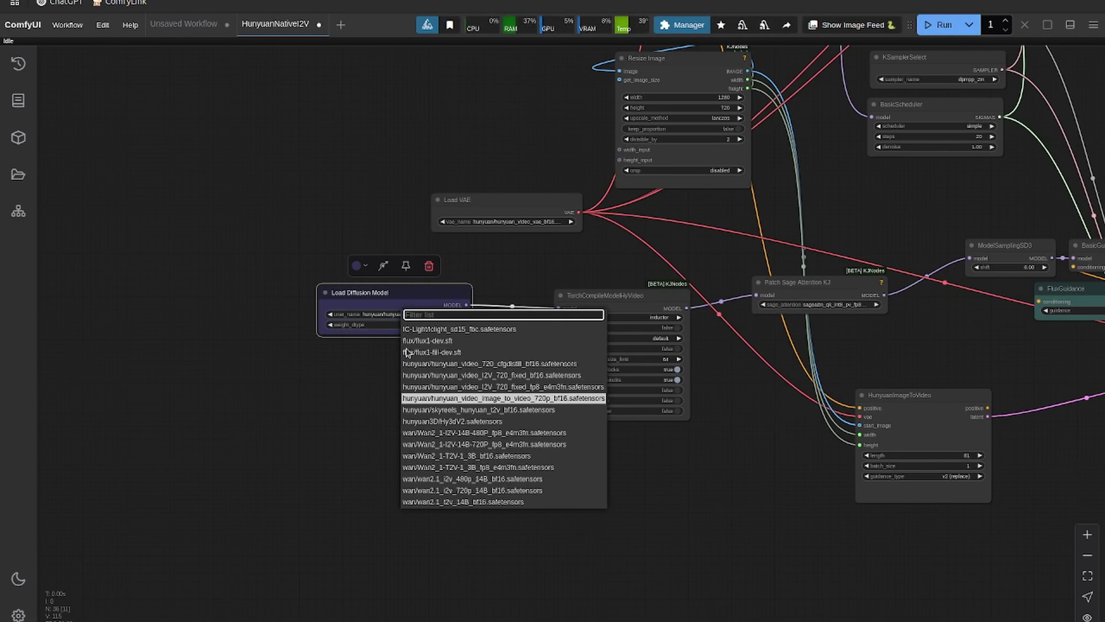
{"action": "key", "text": "ctrl+plus"}
{"action": "key", "text": "ctrl+plus"}
{"action": "key", "text": "ctrl+plus"}
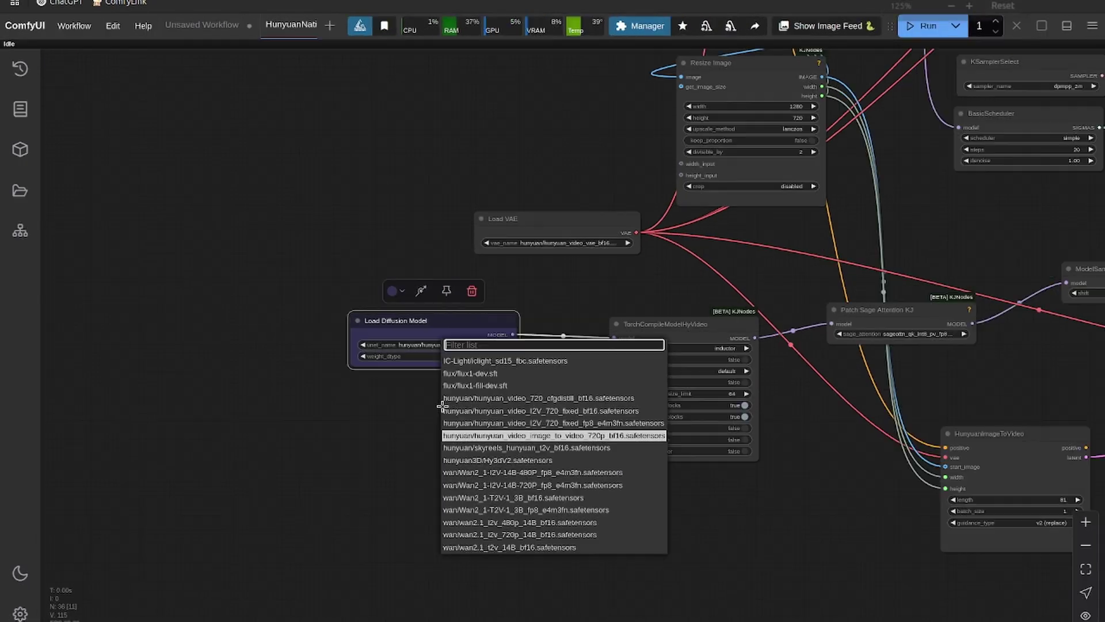
{"action": "scroll", "coordinate": [734, 535], "scroll_direction": "down", "scroll_amount": 3}
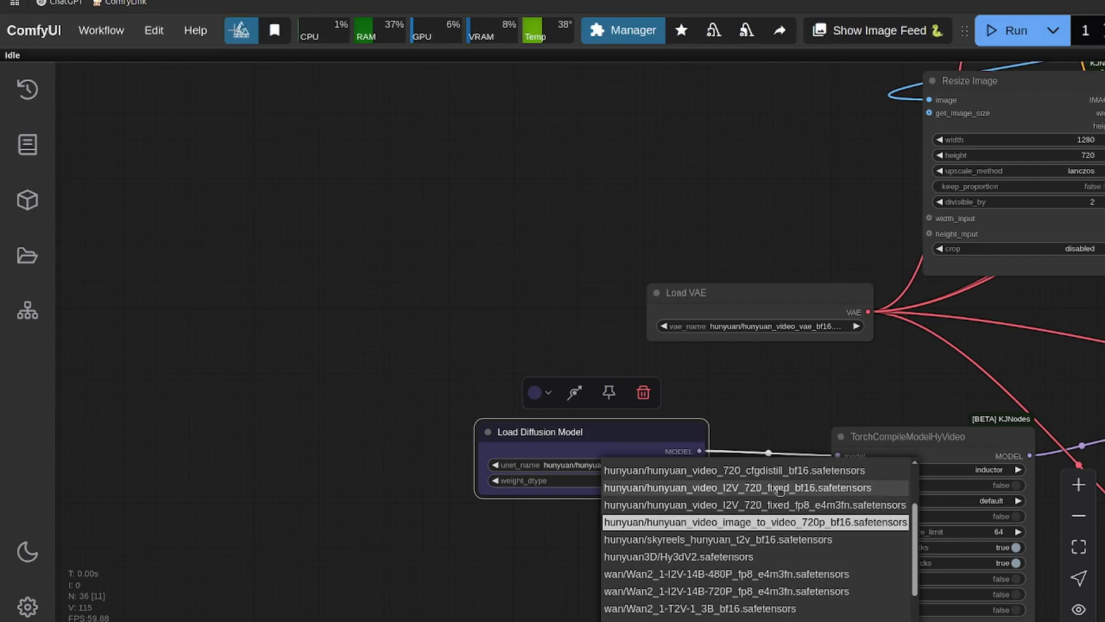
{"action": "scroll", "coordinate": [799, 378], "scroll_direction": "down", "scroll_amount": 8}
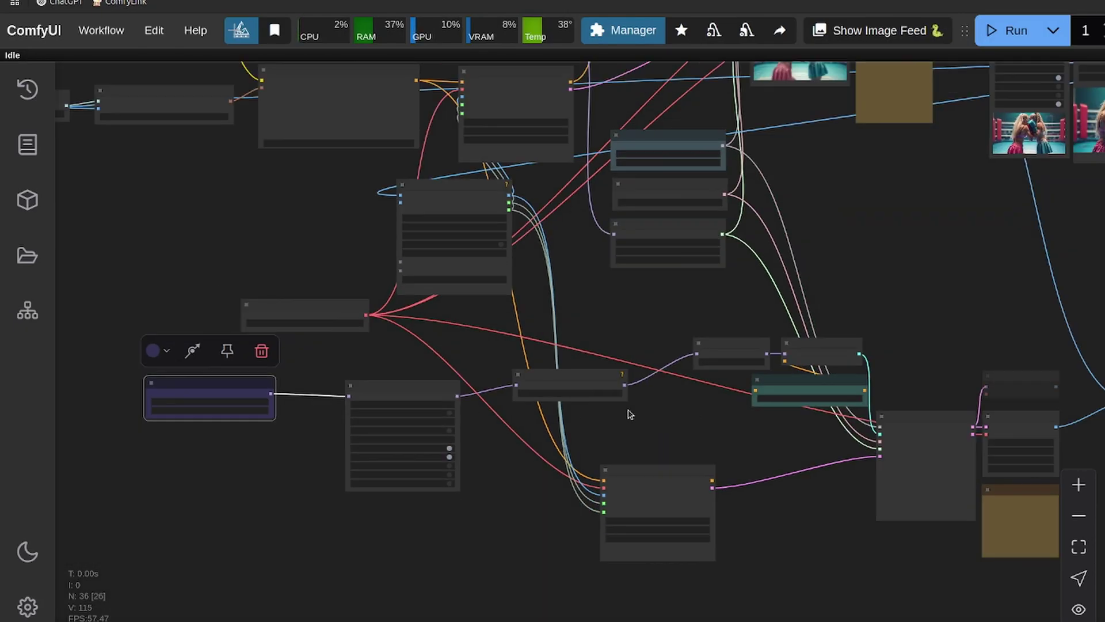
Choose hunyuan/hunyuan_video_I2V_720_fixed_bf16.safetensors as the model in the upper branch's Load Diffusion Model node
{"action": "scroll", "coordinate": [678, 414], "scroll_direction": "up", "scroll_amount": 3}
{"action": "scroll", "coordinate": [558, 234], "scroll_direction": "down", "scroll_amount": 3}
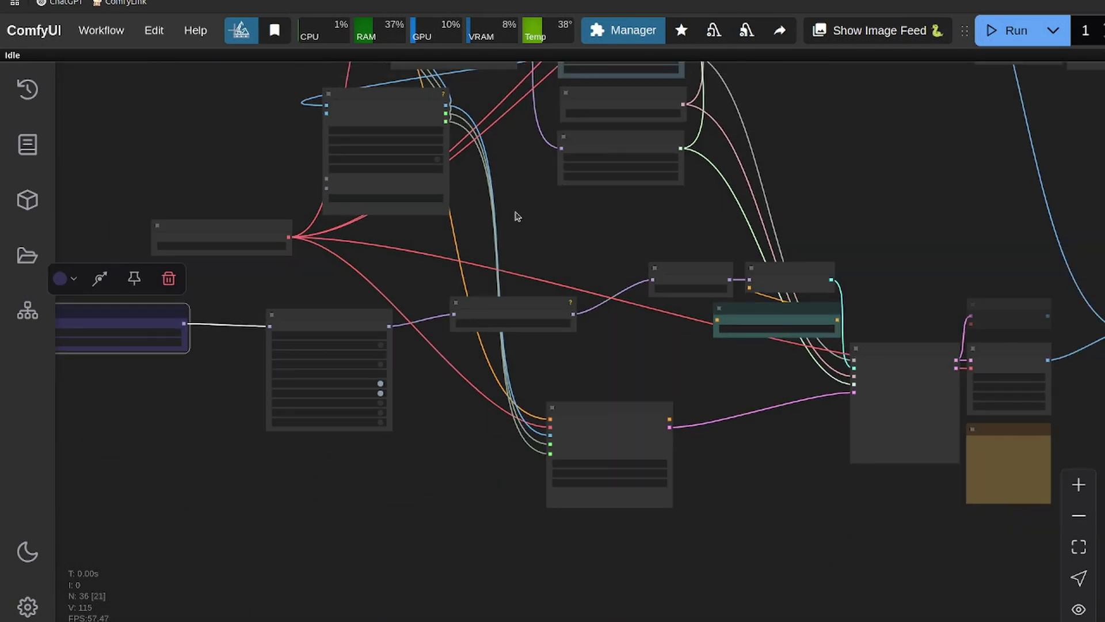
{"action": "scroll", "coordinate": [516, 216], "scroll_direction": "down", "scroll_amount": 2}
{"action": "scroll", "coordinate": [546, 408], "scroll_direction": "up", "scroll_amount": 5}
{"action": "scroll", "coordinate": [541, 361], "scroll_direction": "down", "scroll_amount": 4}
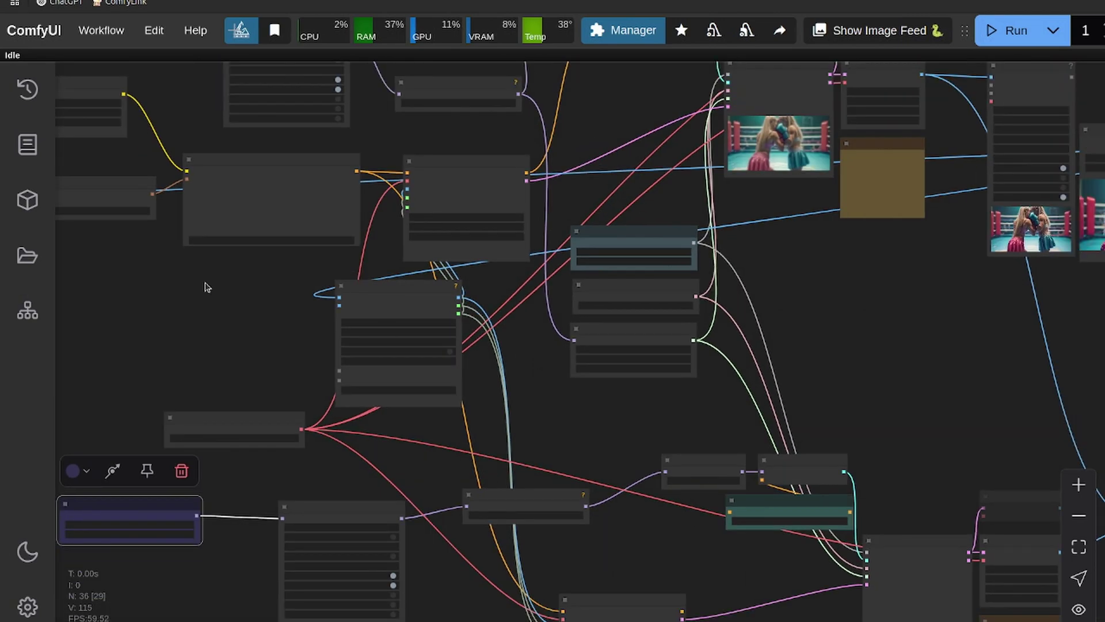
{"action": "scroll", "coordinate": [207, 286], "scroll_direction": "up", "scroll_amount": 5}
{"action": "left_click_drag", "start_coordinate": [375, 247], "coordinate": [772, 453]}
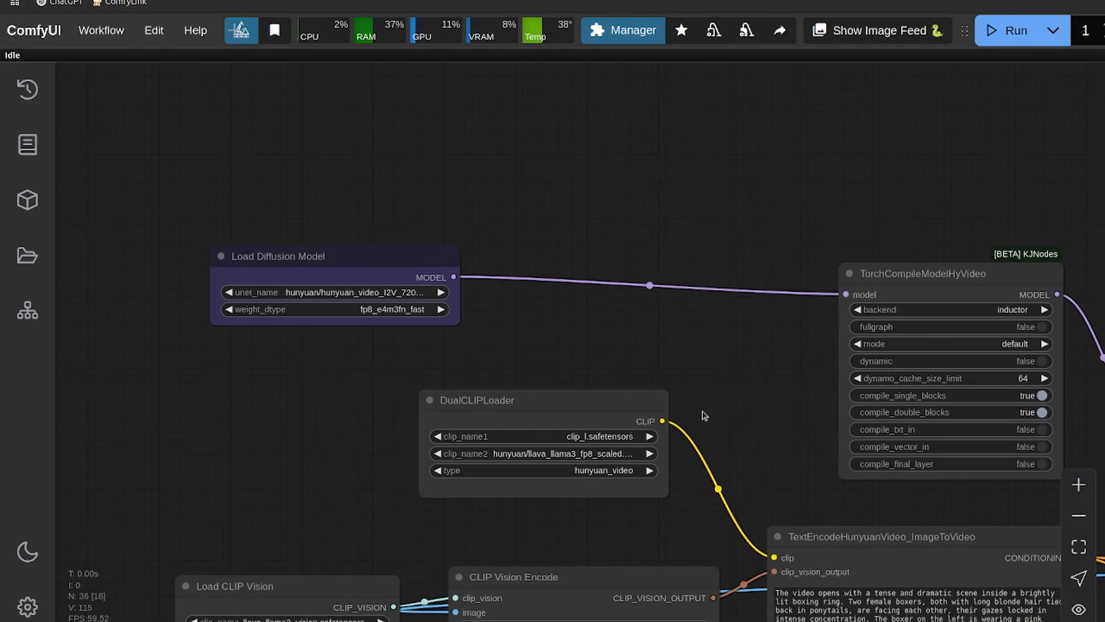
{"action": "left_click", "coordinate": [412, 291]}
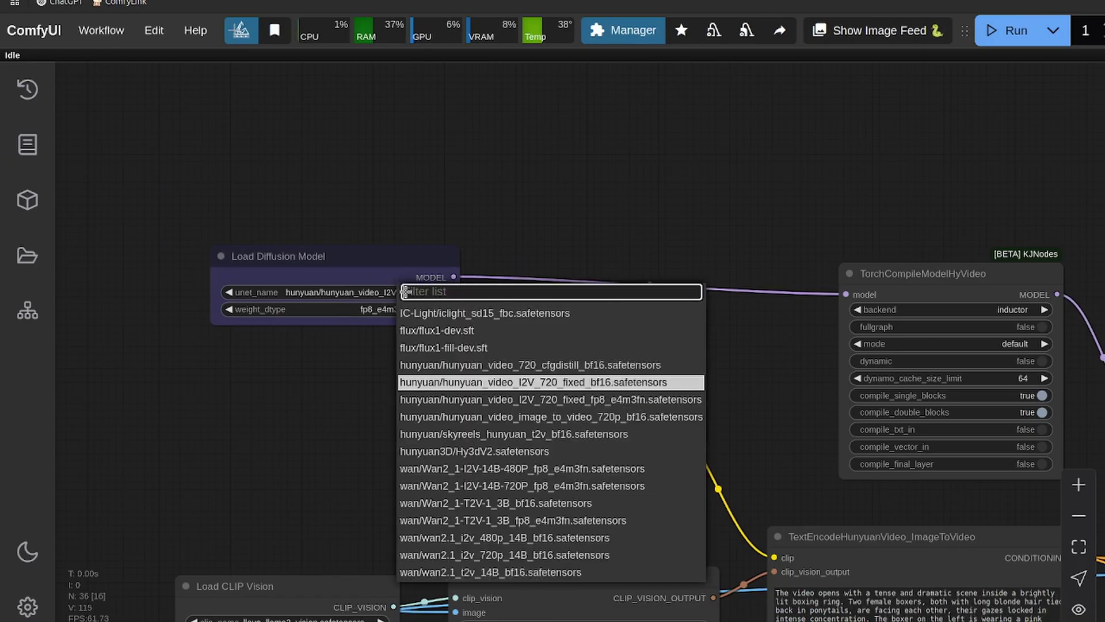
{"action": "left_click", "coordinate": [561, 383]}
{"action": "left_click_drag", "start_coordinate": [561, 386], "coordinate": [579, 102]}
Check which model is selected in the lower branch's Load Diffusion Model node, leaving the selection as it is
{"action": "scroll", "coordinate": [394, 439], "scroll_direction": "down", "scroll_amount": 2}
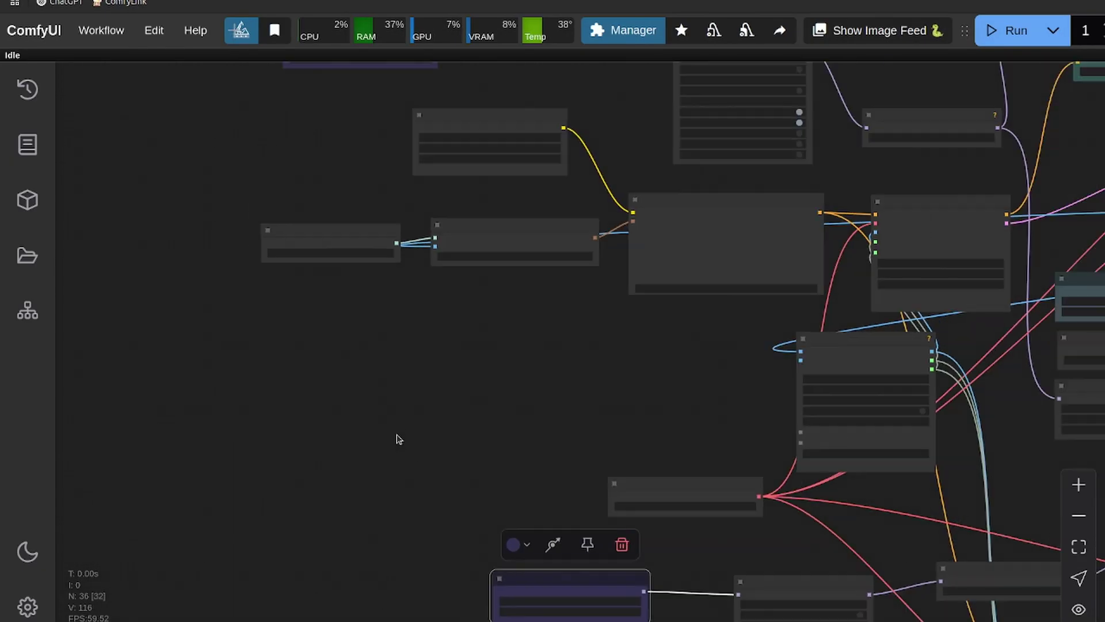
{"action": "left_click_drag", "start_coordinate": [395, 439], "coordinate": [295, 210]}
{"action": "scroll", "coordinate": [423, 392], "scroll_direction": "up", "scroll_amount": 5}
{"action": "left_click", "coordinate": [529, 365]}
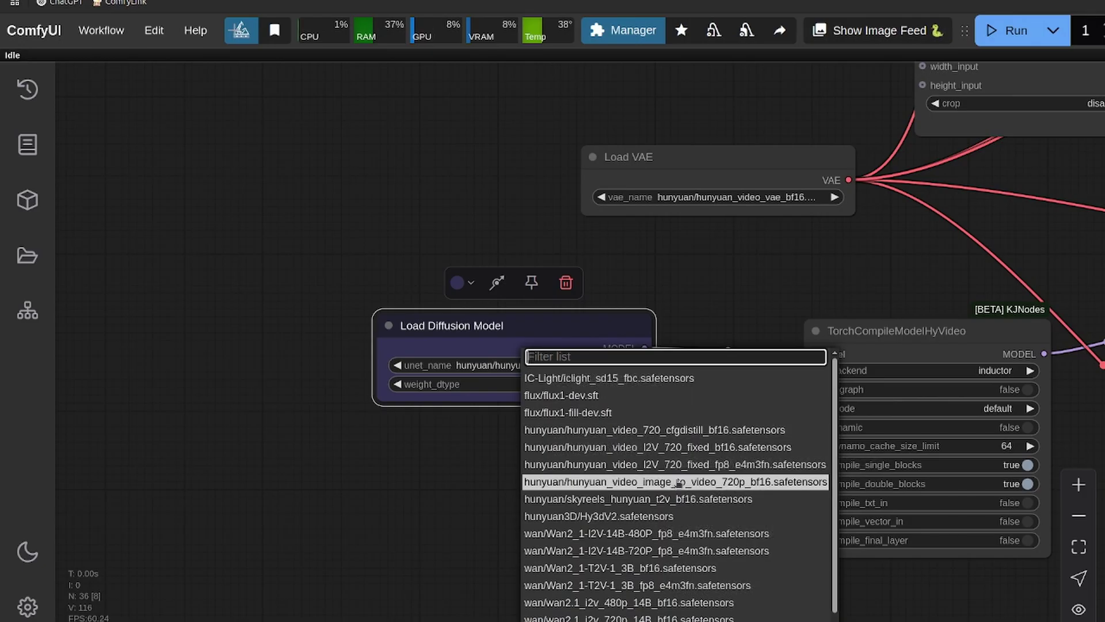
{"action": "left_click", "coordinate": [368, 501]}
Compare the guidance type settings of the lower and upper HunyuanImageToVideo nodes
{"action": "scroll", "coordinate": [367, 501], "scroll_direction": "right", "scroll_amount": 10}
{"action": "scroll", "coordinate": [368, 501], "scroll_direction": "down", "scroll_amount": 4}
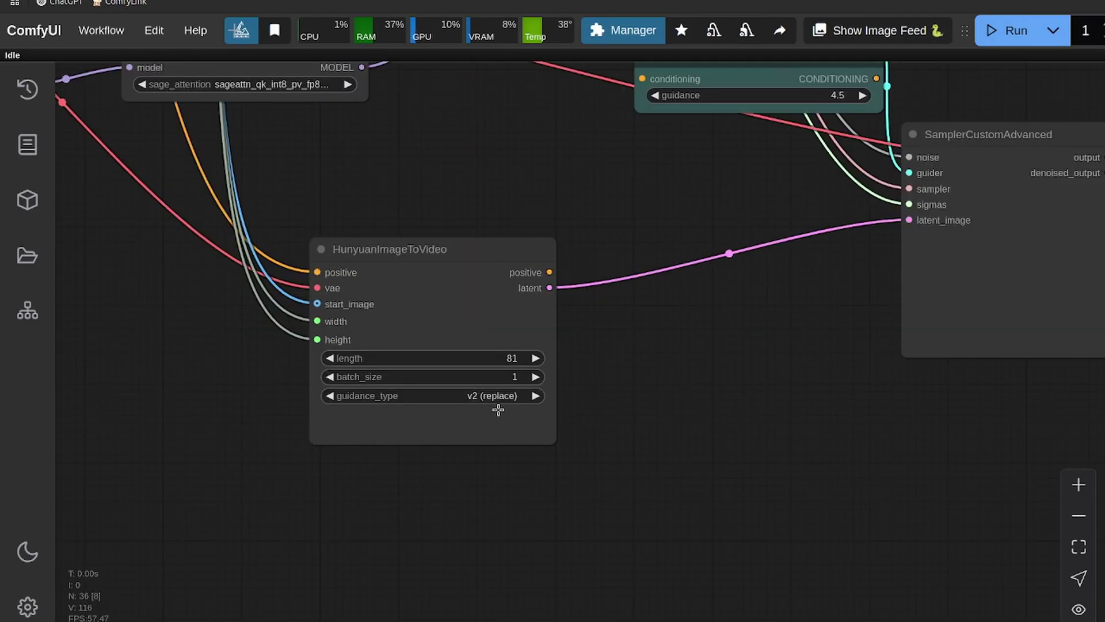
{"action": "scroll", "coordinate": [473, 395], "scroll_direction": "down", "scroll_amount": 5}
{"action": "left_click_drag", "start_coordinate": [469, 382], "coordinate": [506, 449]}
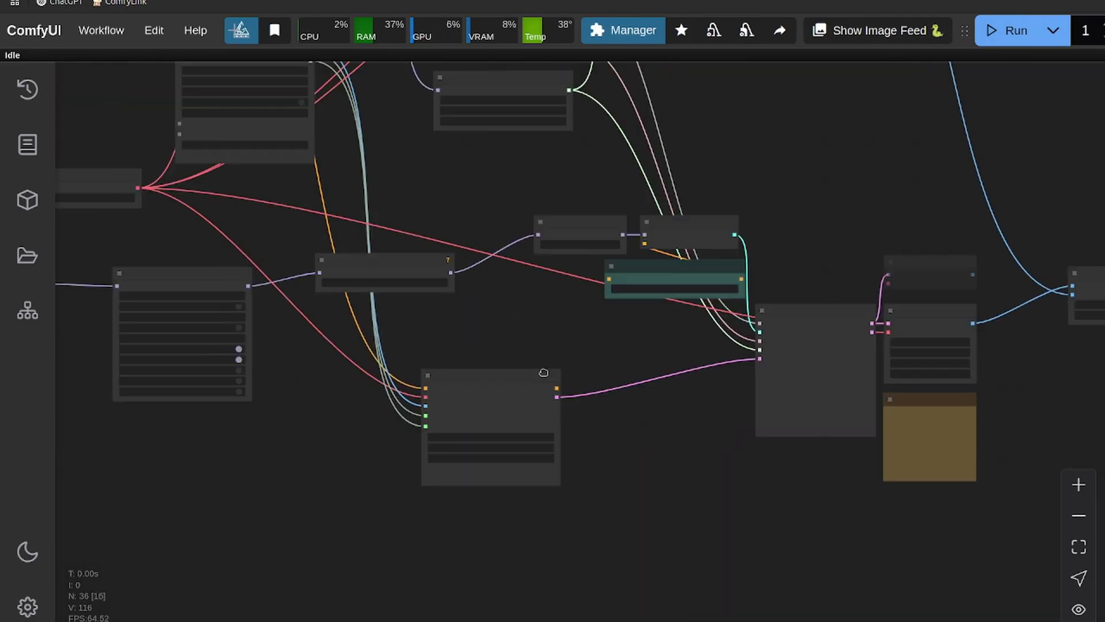
{"action": "scroll", "coordinate": [605, 446], "scroll_direction": "up", "scroll_amount": 5}
{"action": "scroll", "coordinate": [630, 452], "scroll_direction": "up", "scroll_amount": 10}
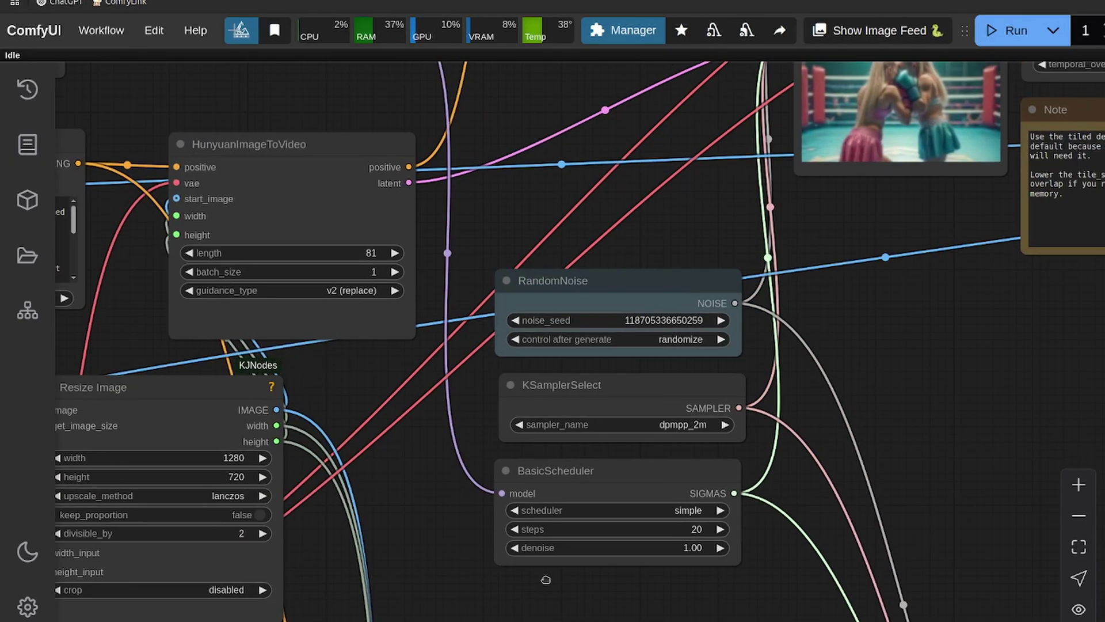
Set guidance_type to v1 (concat) in the lower branch's HunyuanImageToVideo node
{"action": "scroll", "coordinate": [460, 524], "scroll_direction": "up", "scroll_amount": 8}
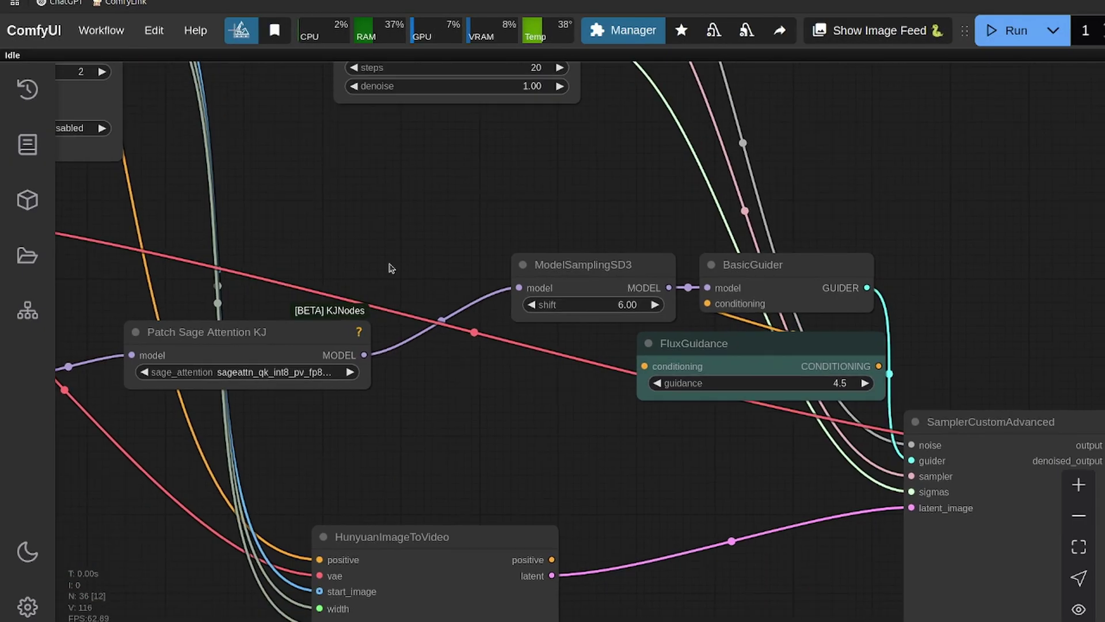
{"action": "scroll", "coordinate": [472, 452], "scroll_direction": "down", "scroll_amount": 3}
{"action": "scroll", "coordinate": [468, 434], "scroll_direction": "down", "scroll_amount": 8}
{"action": "scroll", "coordinate": [424, 399], "scroll_direction": "up", "scroll_amount": 4}
{"action": "left_click", "coordinate": [419, 286]}
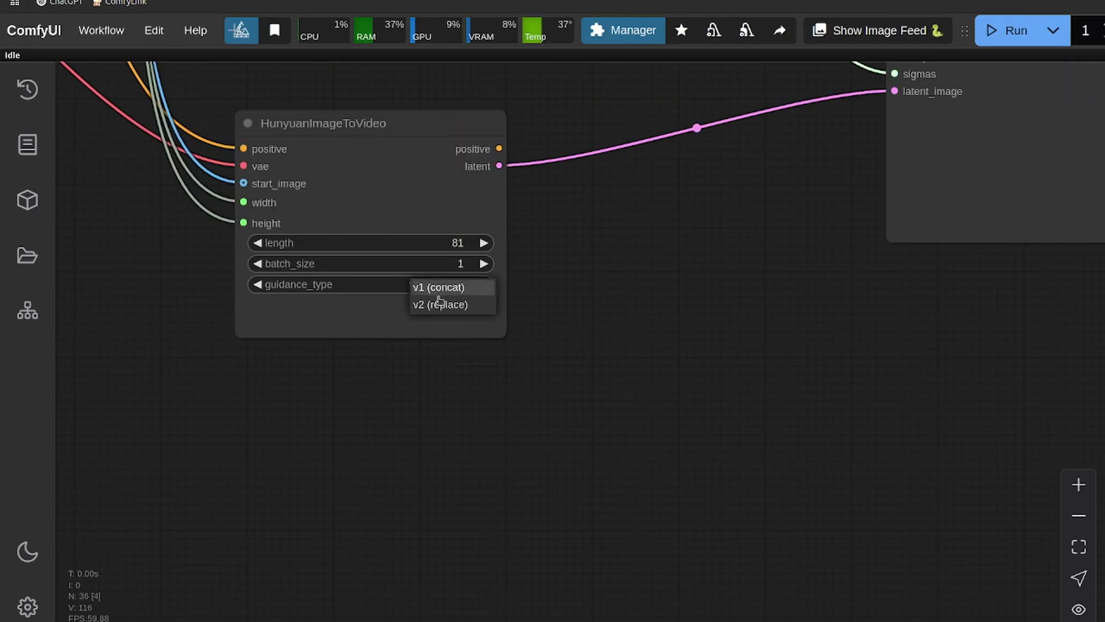
{"action": "left_click", "coordinate": [440, 286]}
Verify that the lower branch's diffusion model matches the guidance type of its HunyuanImageToVideo node
{"action": "scroll", "coordinate": [705, 456], "scroll_direction": "left", "scroll_amount": 8}
{"action": "scroll", "coordinate": [381, 410], "scroll_direction": "down", "scroll_amount": 3}
{"action": "scroll", "coordinate": [381, 410], "scroll_direction": "up", "scroll_amount": 3}
{"action": "scroll", "coordinate": [492, 265], "scroll_direction": "left", "scroll_amount": 6}
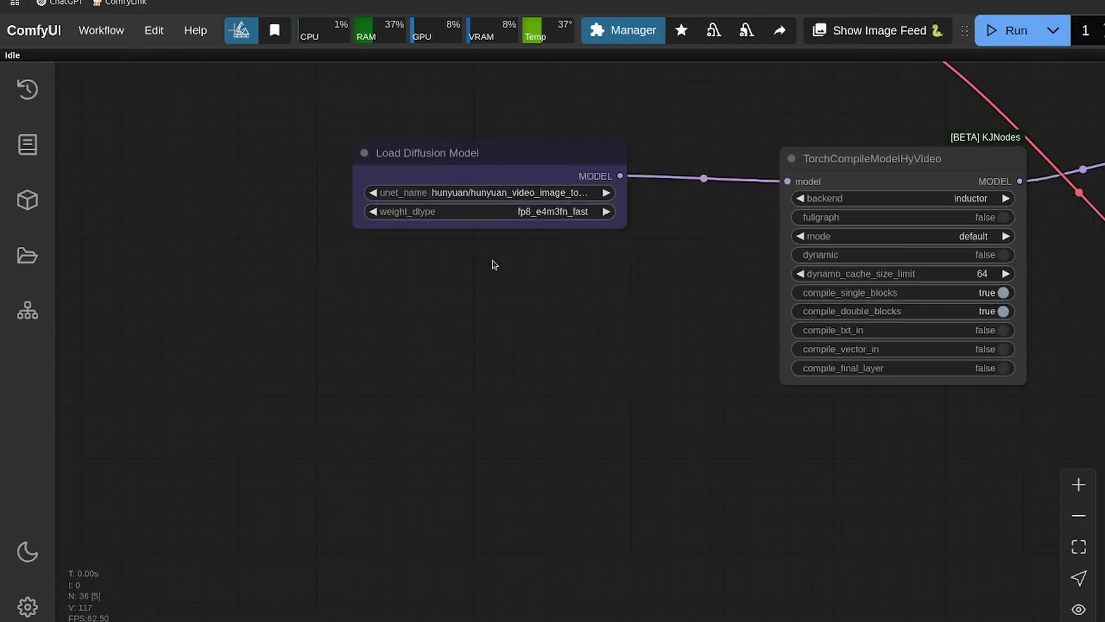
{"action": "left_click", "coordinate": [545, 192]}
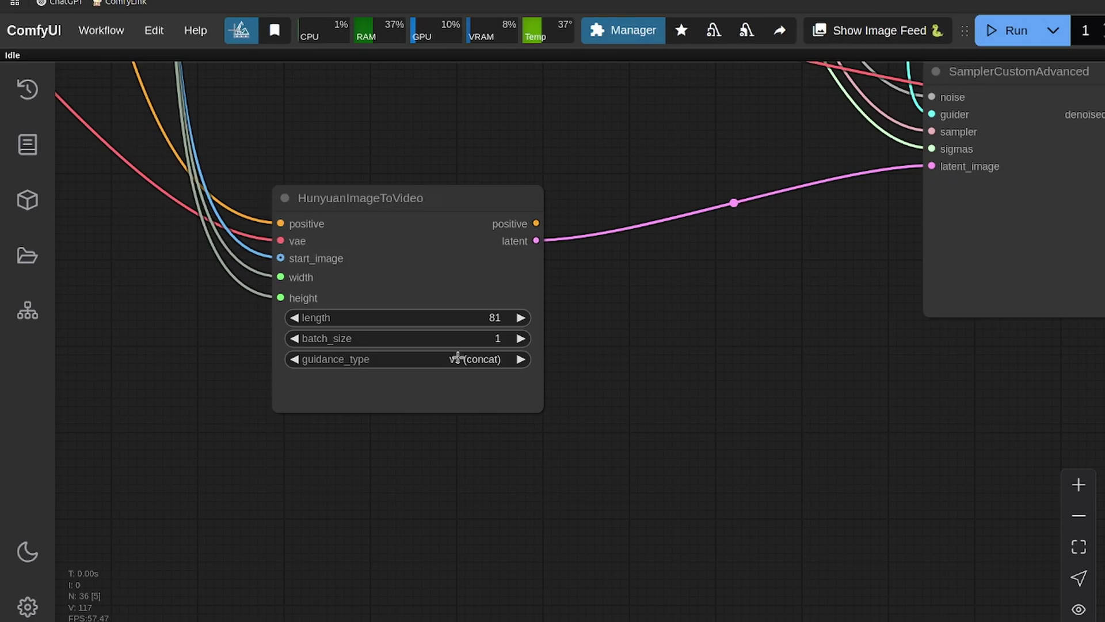
{"action": "scroll", "coordinate": [607, 359], "scroll_direction": "down", "scroll_amount": 5}
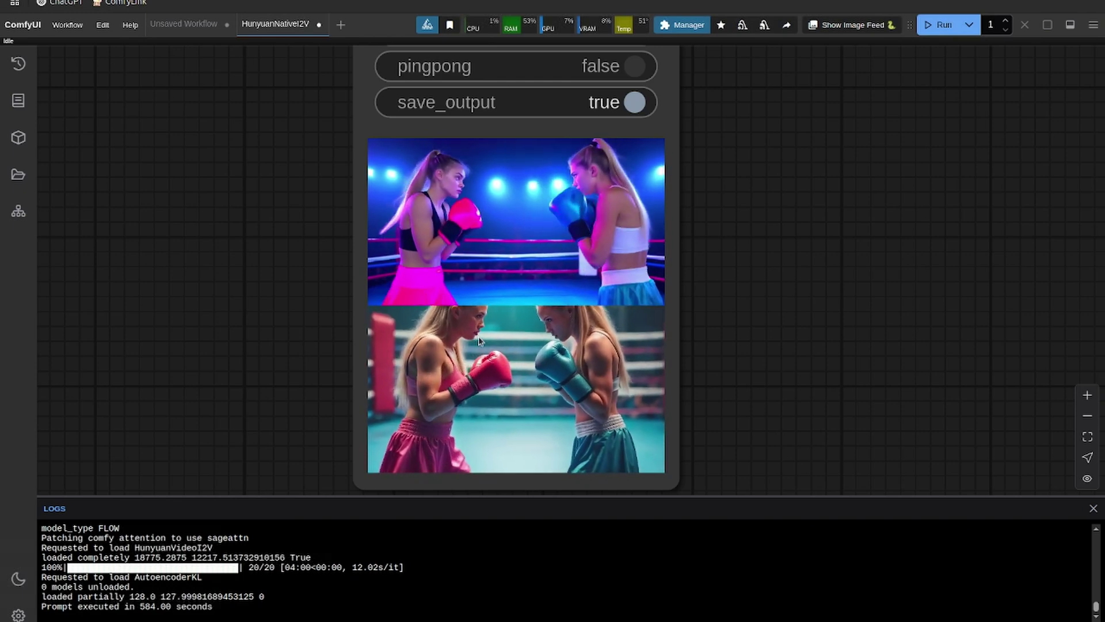
Check the available models in the lower branch's Load Diffusion Model node, leaving the selected model as it is
{"action": "scroll", "coordinate": [520, 301], "scroll_direction": "down", "scroll_amount": 5}
{"action": "scroll", "coordinate": [365, 318], "scroll_direction": "up", "scroll_amount": 5}
{"action": "scroll", "coordinate": [485, 399], "scroll_direction": "down", "scroll_amount": 5}
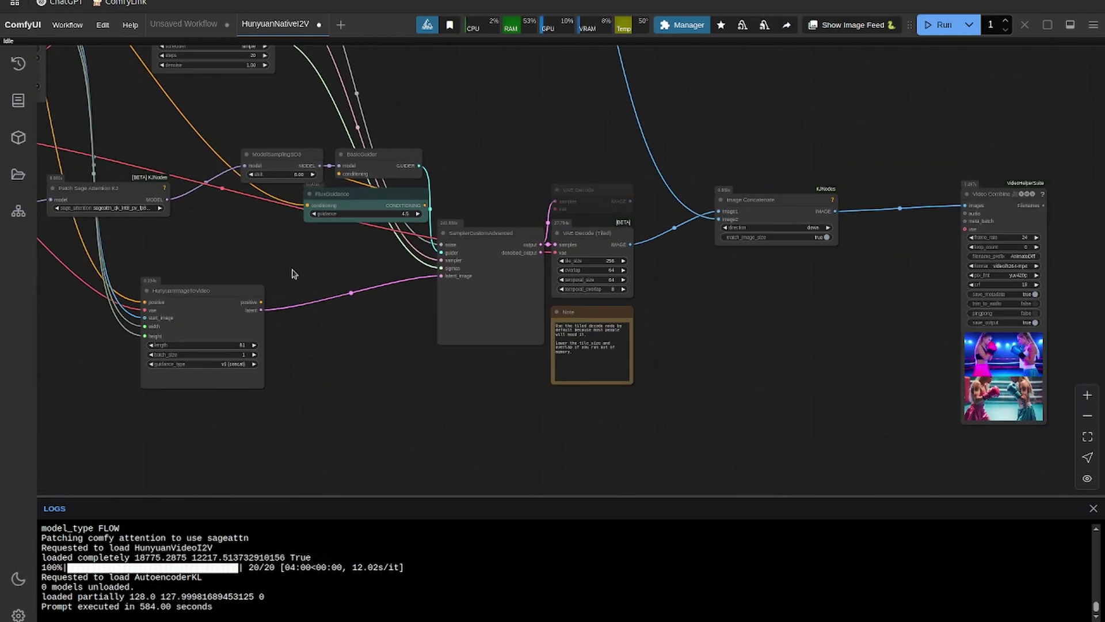
{"action": "scroll", "coordinate": [530, 436], "scroll_direction": "up", "scroll_amount": 3}
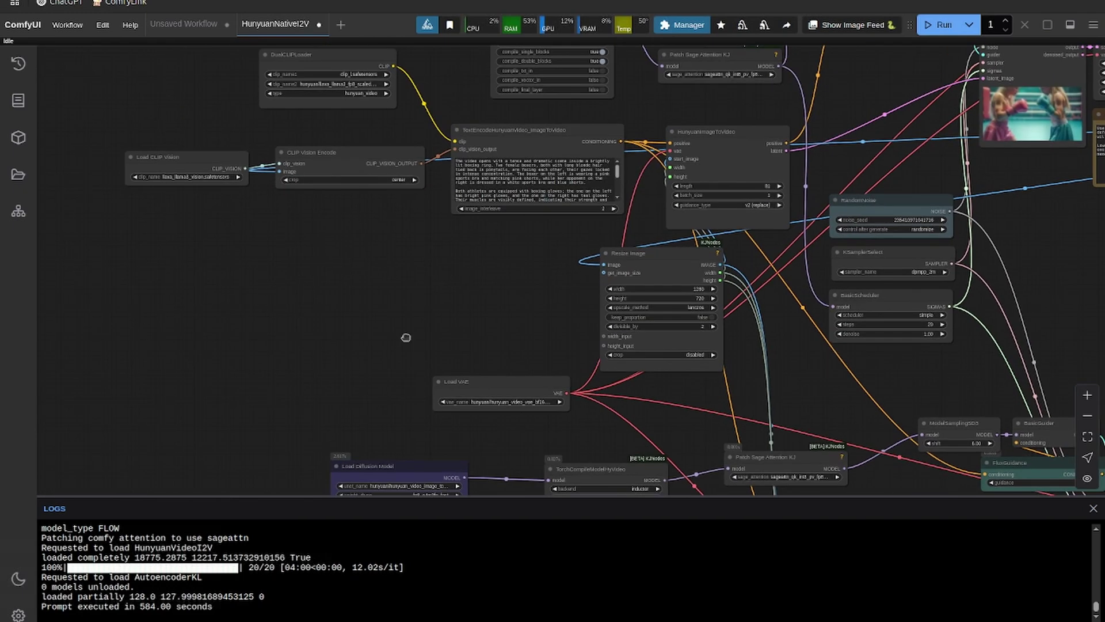
{"action": "scroll", "coordinate": [405, 337], "scroll_direction": "down", "scroll_amount": 3}
{"action": "scroll", "coordinate": [382, 375], "scroll_direction": "up", "scroll_amount": 5}
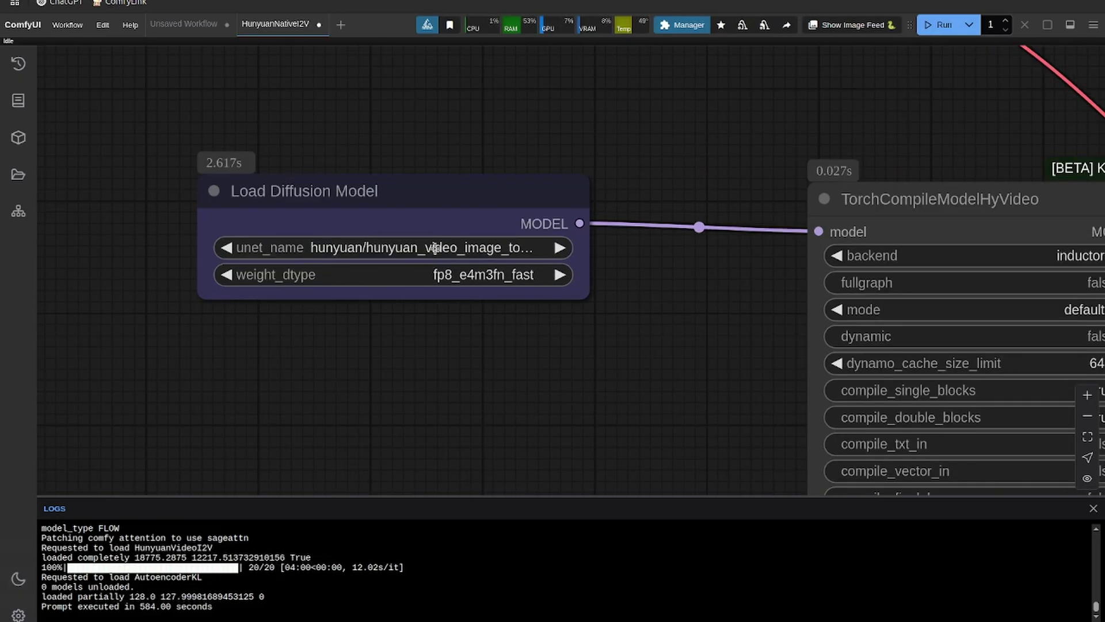
{"action": "left_click", "coordinate": [434, 248]}
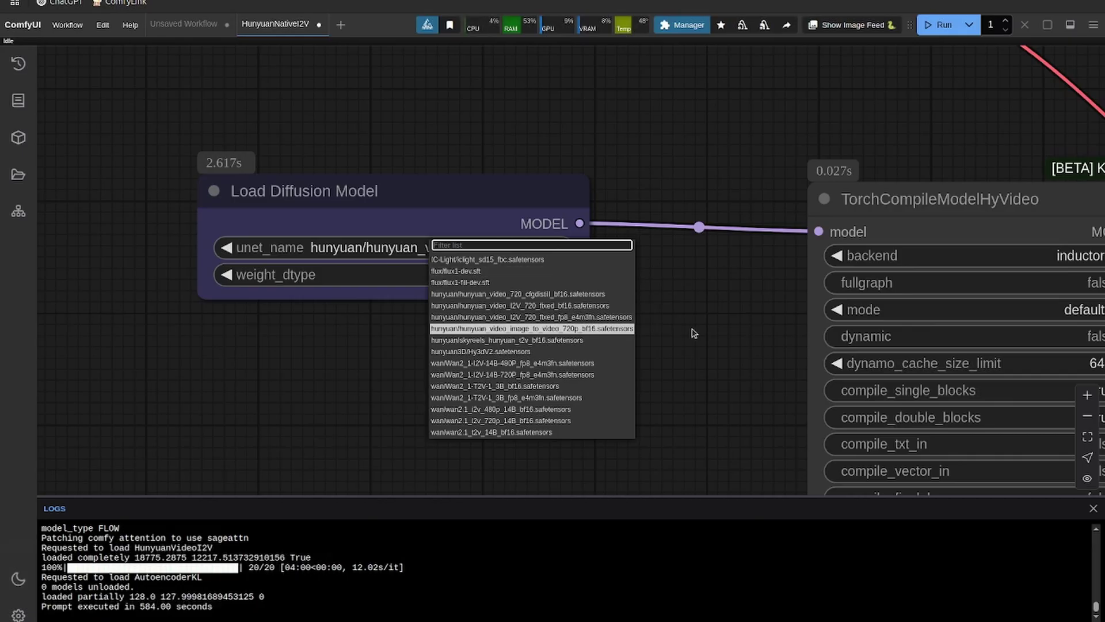
{"action": "left_click", "coordinate": [694, 333]}
Compare the two boxing clips in the Video Combine node's stacked preview
{"action": "scroll", "coordinate": [721, 340], "scroll_direction": "right", "scroll_amount": 15}
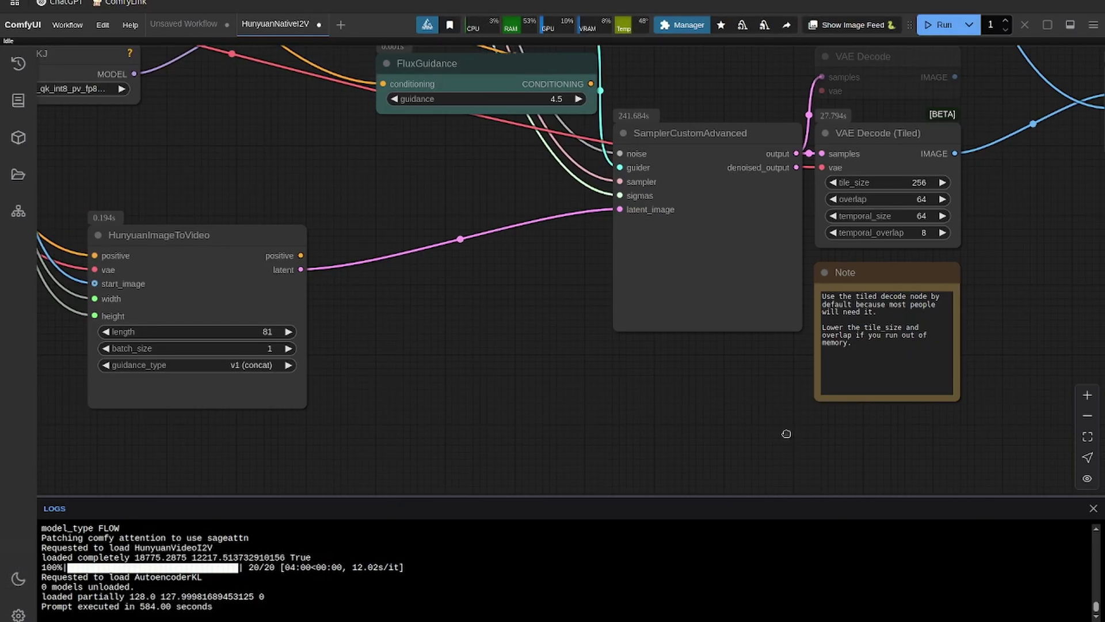
{"action": "scroll", "coordinate": [786, 434], "scroll_direction": "right", "scroll_amount": 15}
{"action": "scroll", "coordinate": [377, 212], "scroll_direction": "up", "scroll_amount": 5}
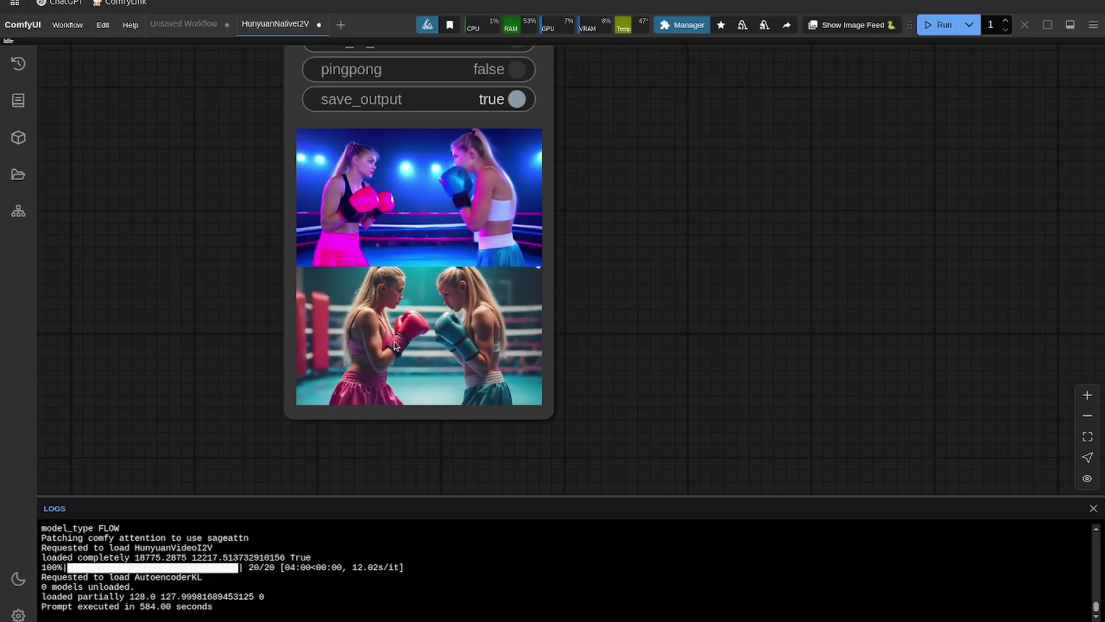
Load the HunyuanWrapperI2V.json workflow from the recent downloads onto the canvas
{"action": "scroll", "coordinate": [395, 346], "scroll_direction": "down", "scroll_amount": 5}
{"action": "scroll", "coordinate": [337, 329], "scroll_direction": "up", "scroll_amount": 5}
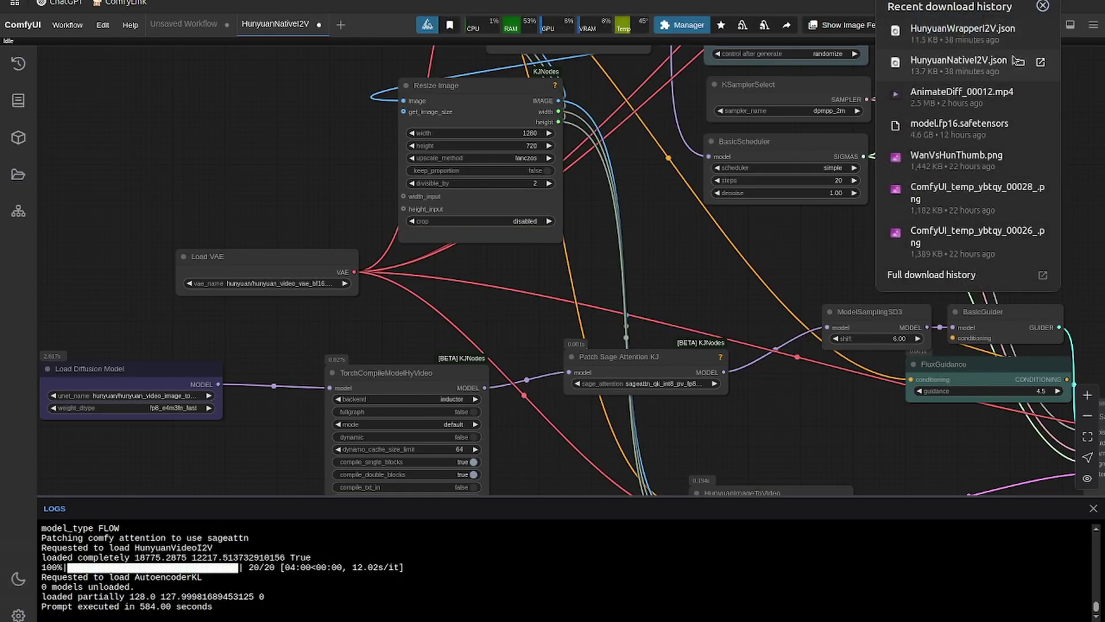
{"action": "left_click_drag", "start_coordinate": [955, 44], "coordinate": [401, 285]}
{"action": "scroll", "coordinate": [391, 286], "scroll_direction": "up", "scroll_amount": 1}
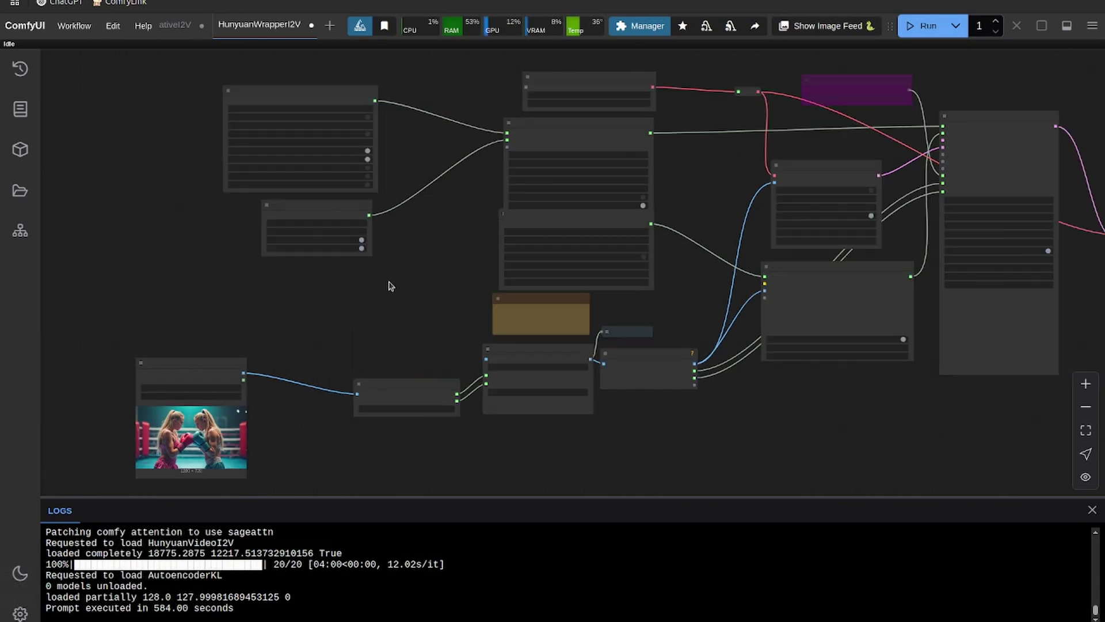
Set double_blocks_to_swap to 20 and single_blocks_to_swap to 40 in the HunyuanVideo BlockSwap node
{"action": "left_click_drag", "start_coordinate": [430, 242], "coordinate": [455, 309]}
{"action": "scroll", "coordinate": [384, 210], "scroll_direction": "down", "scroll_amount": 2}
{"action": "scroll", "coordinate": [386, 209], "scroll_direction": "up", "scroll_amount": 2}
{"action": "scroll", "coordinate": [360, 285], "scroll_direction": "down", "scroll_amount": 1}
{"action": "scroll", "coordinate": [375, 296], "scroll_direction": "up", "scroll_amount": 3}
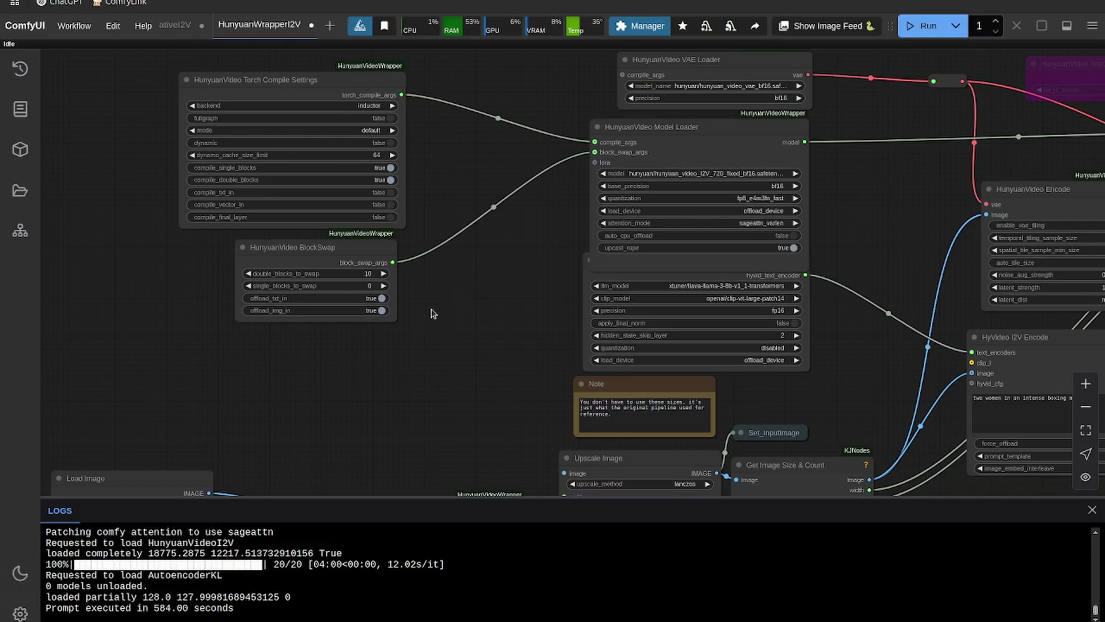
{"action": "scroll", "coordinate": [434, 313], "scroll_direction": "up", "scroll_amount": 2}
{"action": "left_click_drag", "start_coordinate": [434, 313], "coordinate": [597, 313]}
{"action": "left_click_drag", "start_coordinate": [476, 240], "coordinate": [480, 246]}
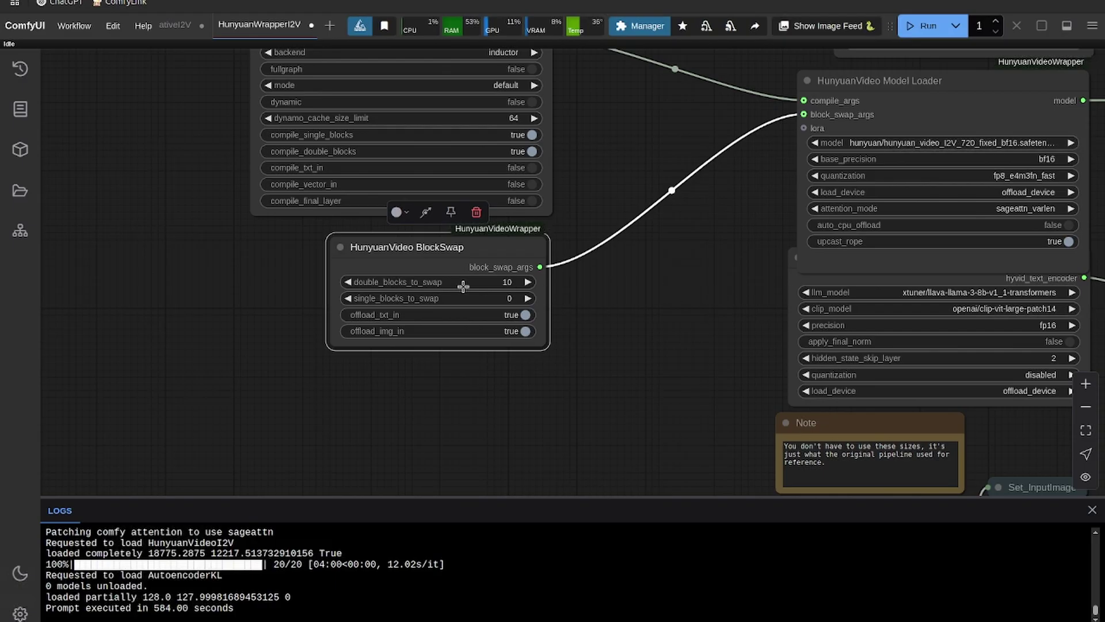
{"action": "left_click", "coordinate": [483, 284]}
{"action": "type", "text": "20"}
{"action": "key", "text": "Return"}
{"action": "left_click", "coordinate": [506, 298]}
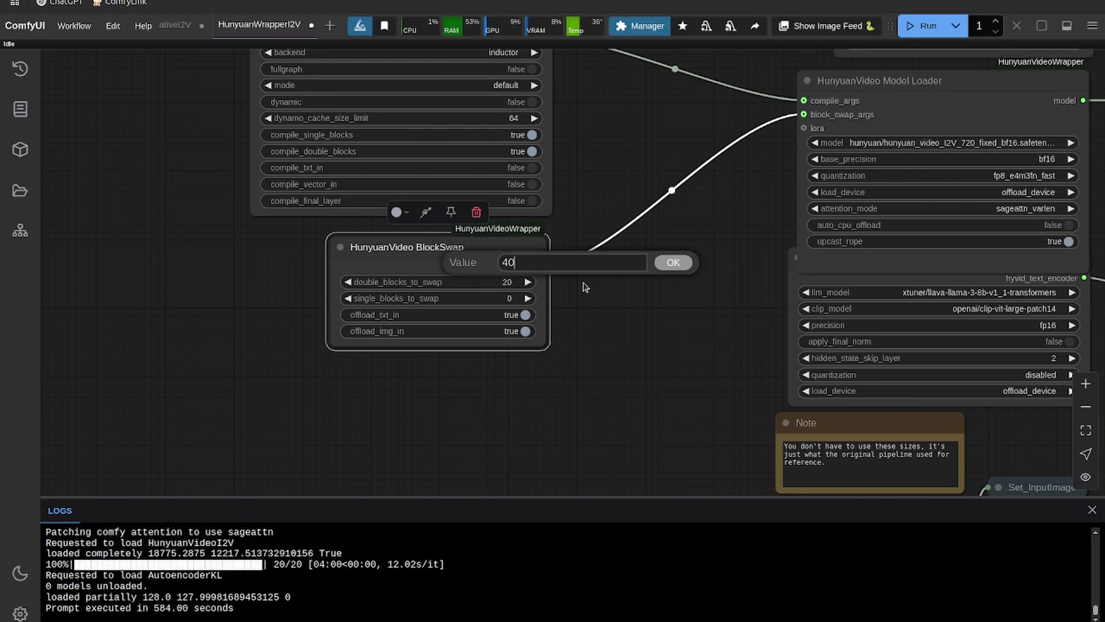
{"action": "type", "text": "40"}
{"action": "key", "text": "Return"}
Set double_blocks_to_swap to 10 and single_blocks_to_swap to 0 in the HunyuanVideo BlockSwap node
{"action": "scroll", "coordinate": [679, 314], "scroll_direction": "down", "scroll_amount": 1}
{"action": "left_click_drag", "start_coordinate": [679, 315], "coordinate": [498, 324]}
{"action": "scroll", "coordinate": [495, 322], "scroll_direction": "down", "scroll_amount": 1}
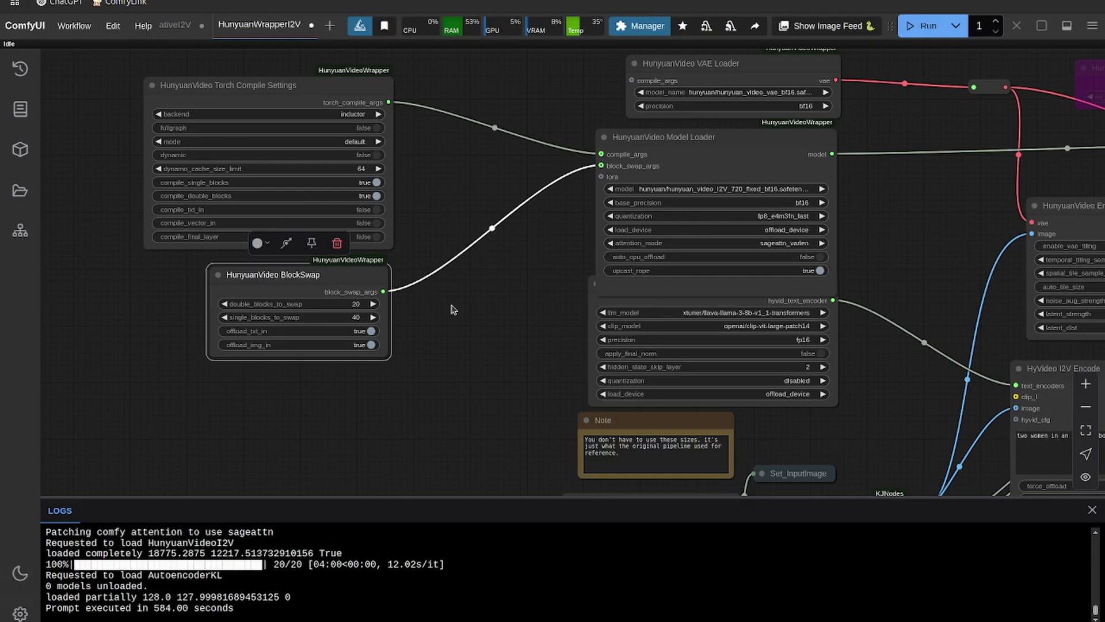
{"action": "left_click", "coordinate": [329, 303]}
{"action": "left_click_drag", "start_coordinate": [535, 316], "coordinate": [474, 360]}
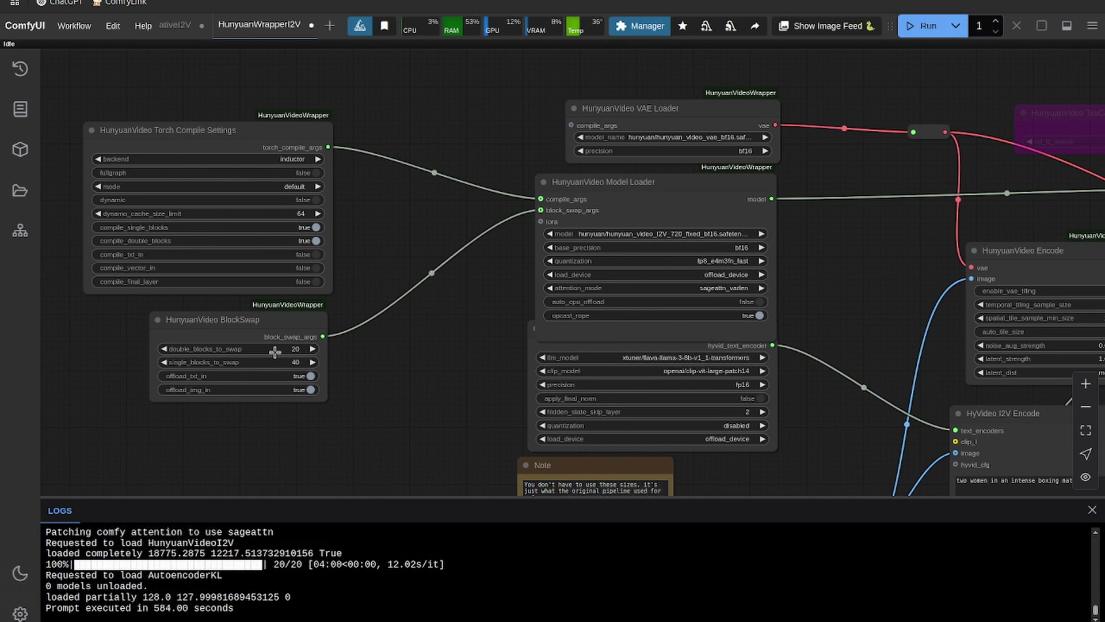
{"action": "left_click", "coordinate": [289, 349]}
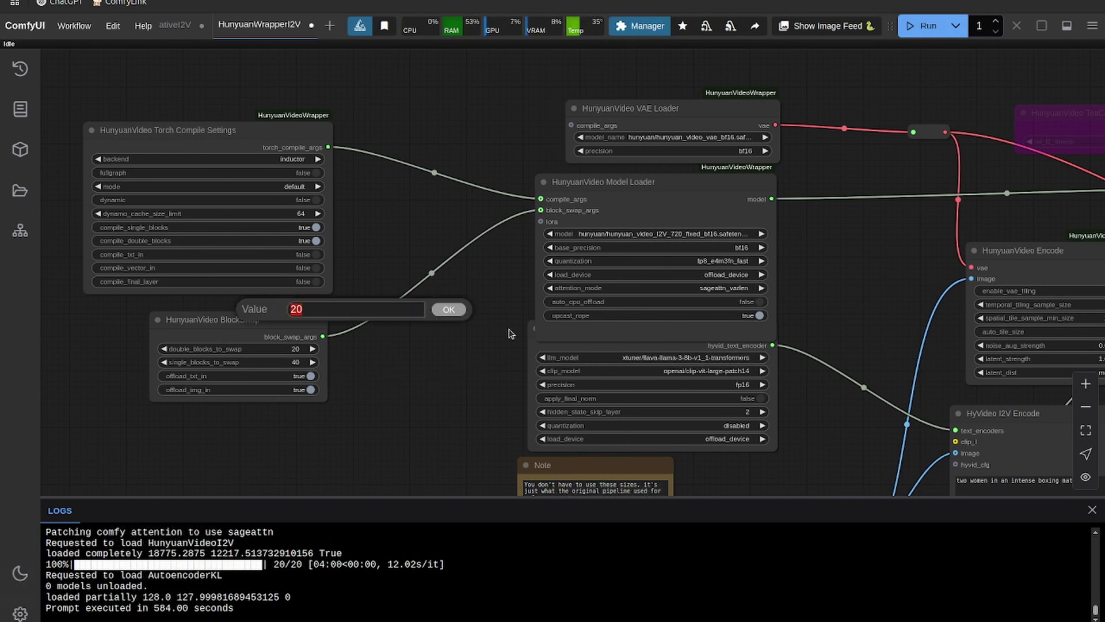
{"action": "key", "text": "Return"}
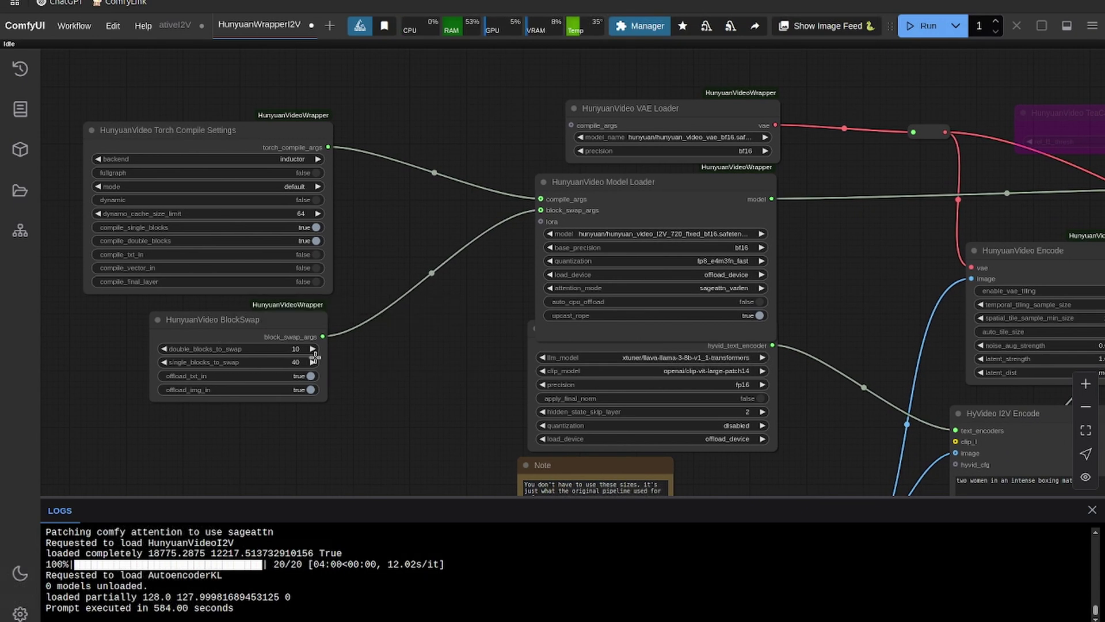
{"action": "left_click", "coordinate": [292, 362]}
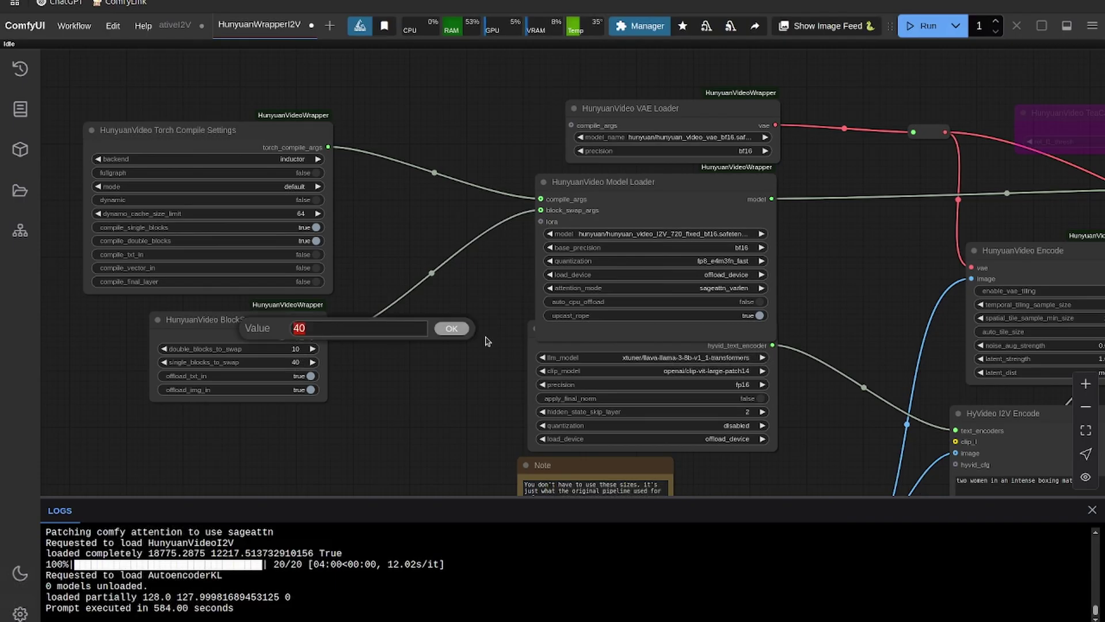
{"action": "key", "text": "Return"}
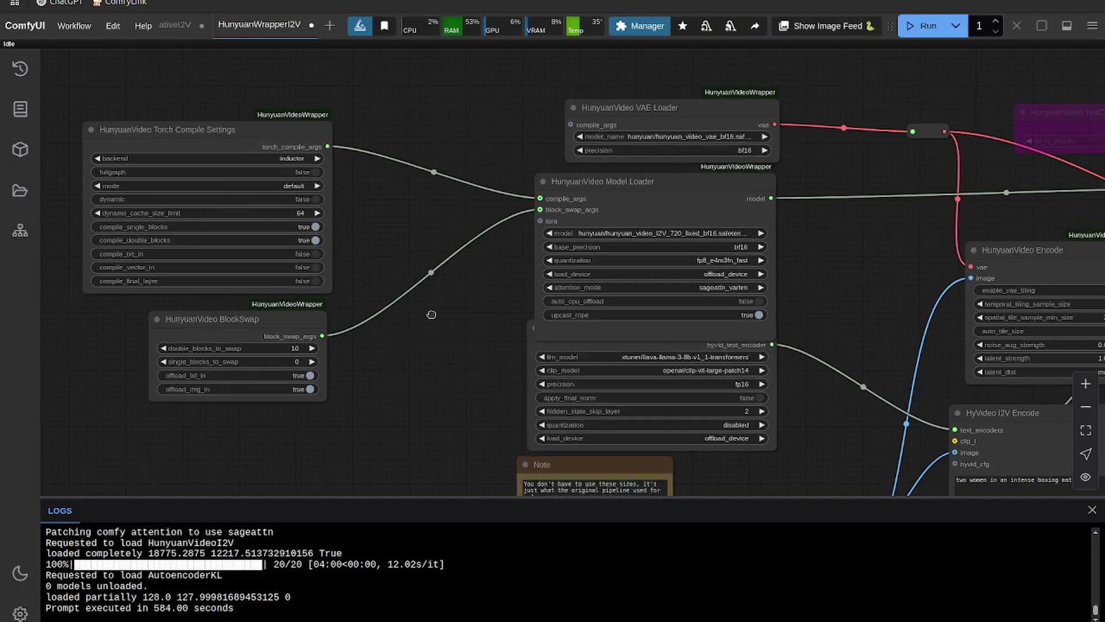
Move the HunyuanVideo VAE Loader and Model Loader nodes up so they no longer overlap each other or the TextEncoder node
{"action": "left_click_drag", "start_coordinate": [431, 314], "coordinate": [279, 303]}
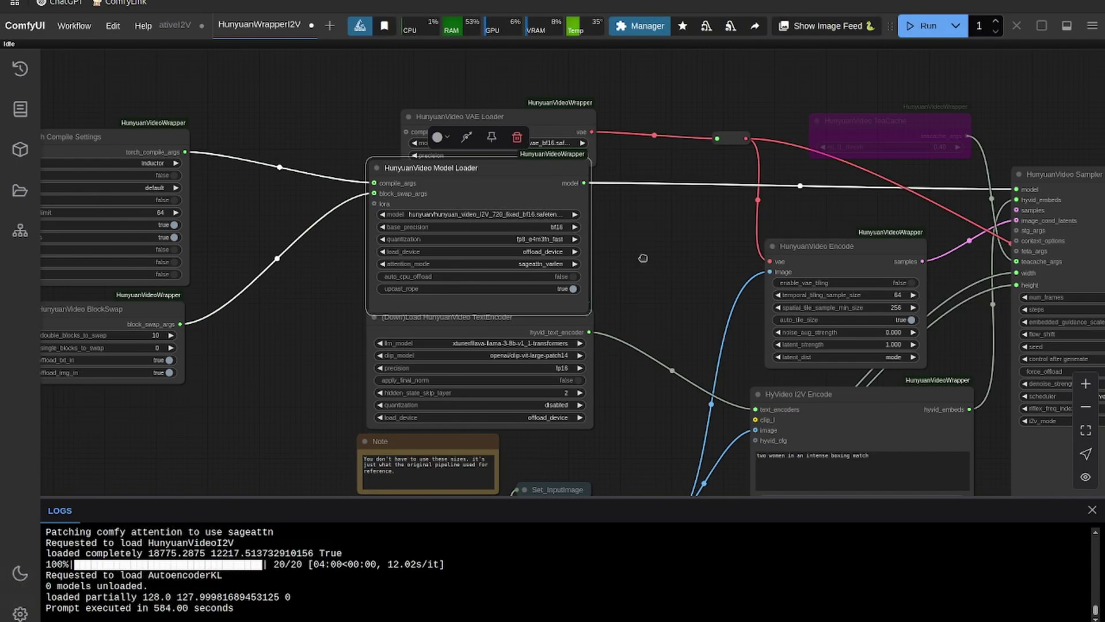
{"action": "left_click_drag", "start_coordinate": [643, 258], "coordinate": [686, 311]}
{"action": "left_click_drag", "start_coordinate": [561, 175], "coordinate": [546, 125]}
{"action": "left_click_drag", "start_coordinate": [517, 219], "coordinate": [514, 195]}
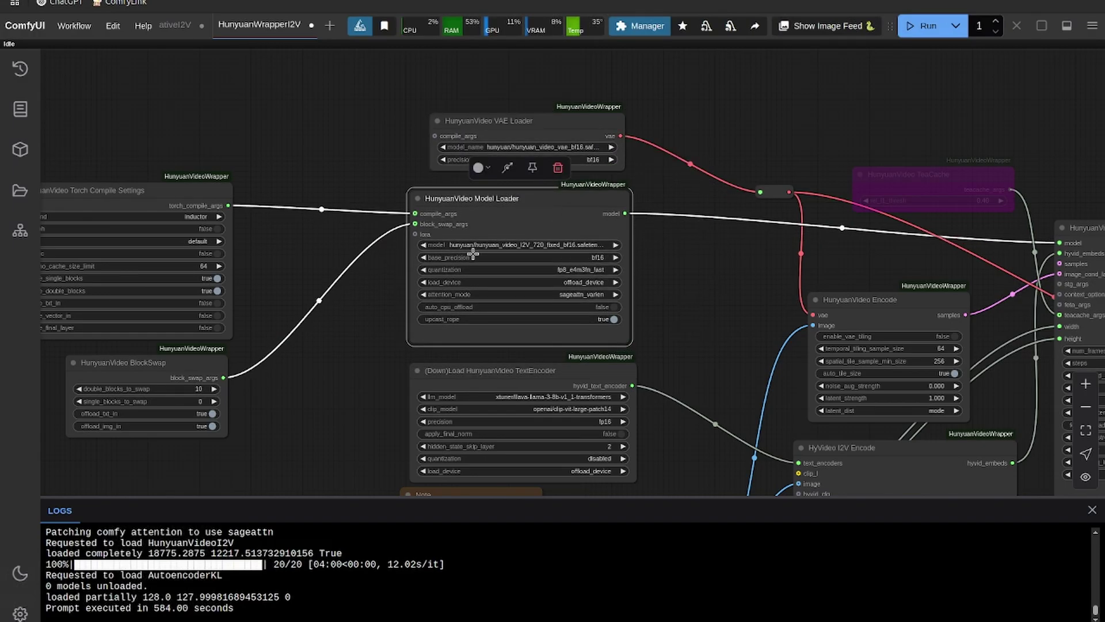
{"action": "key", "text": "Escape"}
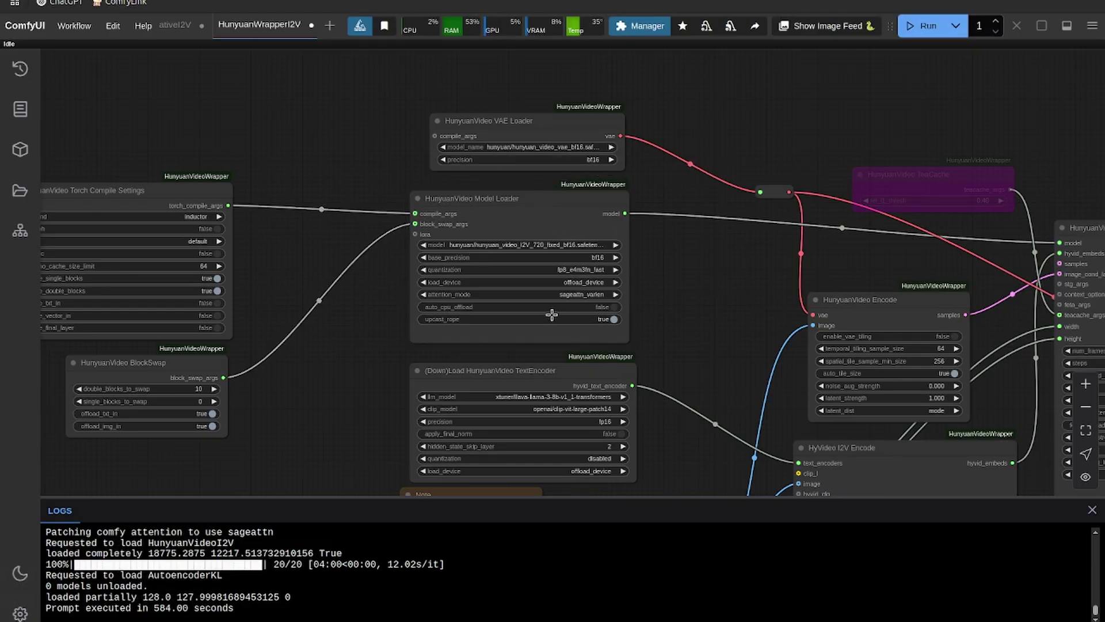
Switch to the HunyuanVideo_comfy repository on Hugging Face and examine its list of I2V model files
{"action": "scroll", "coordinate": [552, 315], "scroll_direction": "down", "scroll_amount": 3}
{"action": "scroll", "coordinate": [552, 315], "scroll_direction": "right", "scroll_amount": 5}
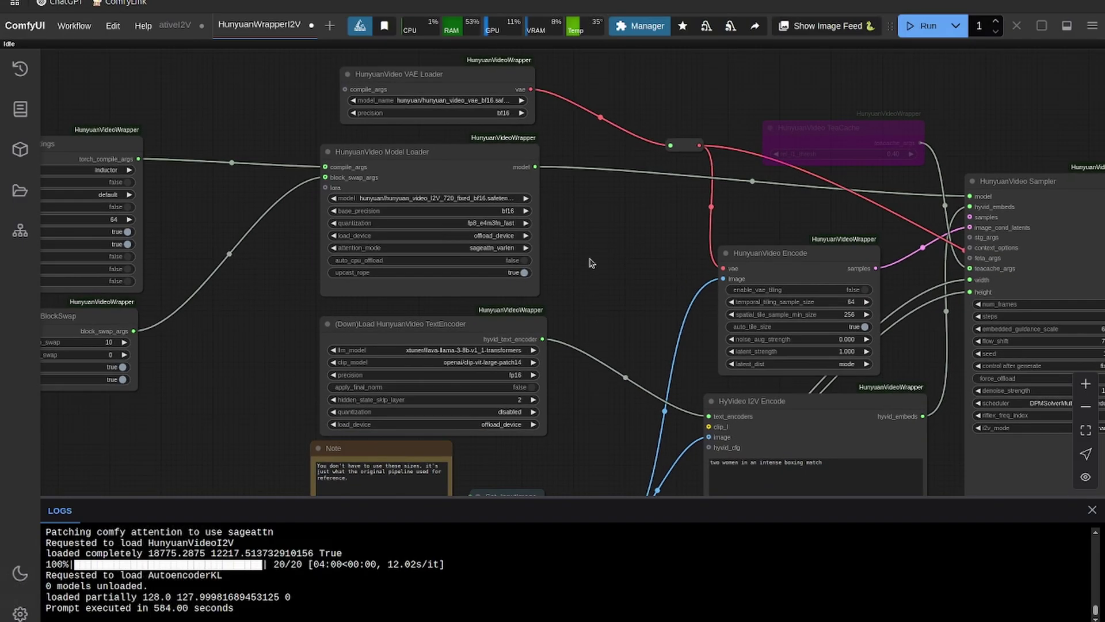
{"action": "left_click_drag", "start_coordinate": [590, 250], "coordinate": [623, 256]}
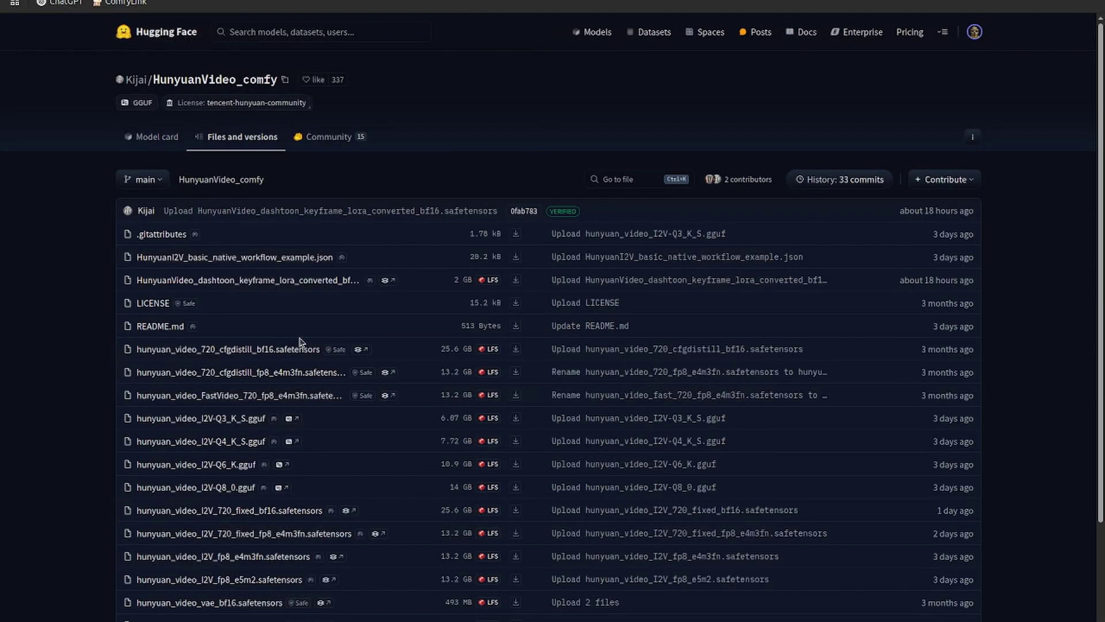
{"action": "scroll", "coordinate": [299, 341], "scroll_direction": "down", "scroll_amount": 3}
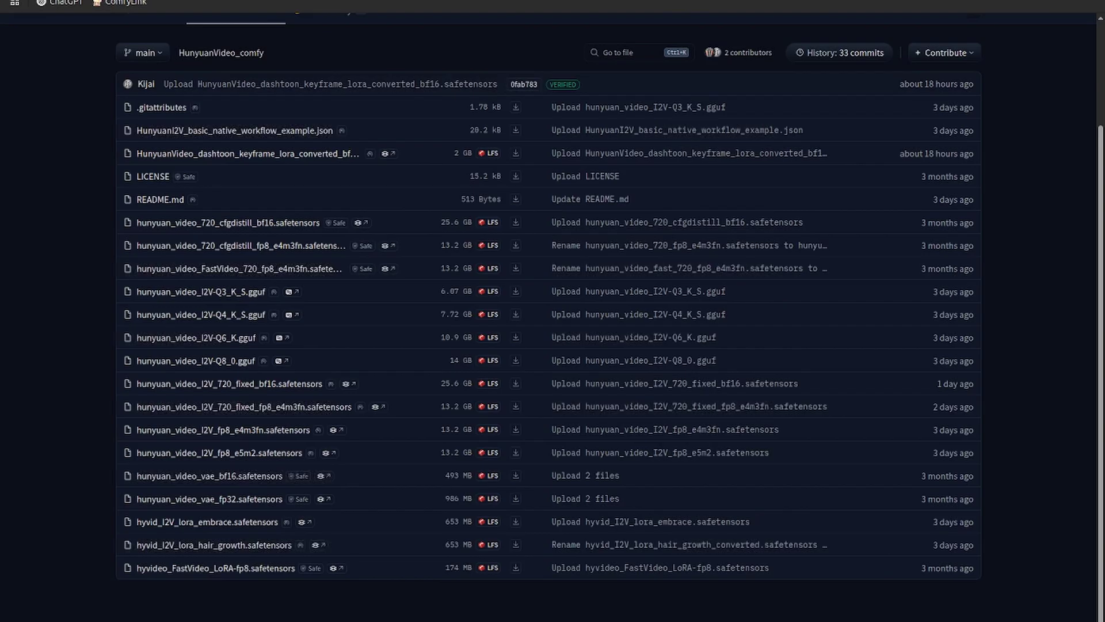
Switch to the file manager and open the ComfyUI folder models/diffusion_models/hunyuan to check the stored model files
{"action": "key", "text": "alt+Tab"}
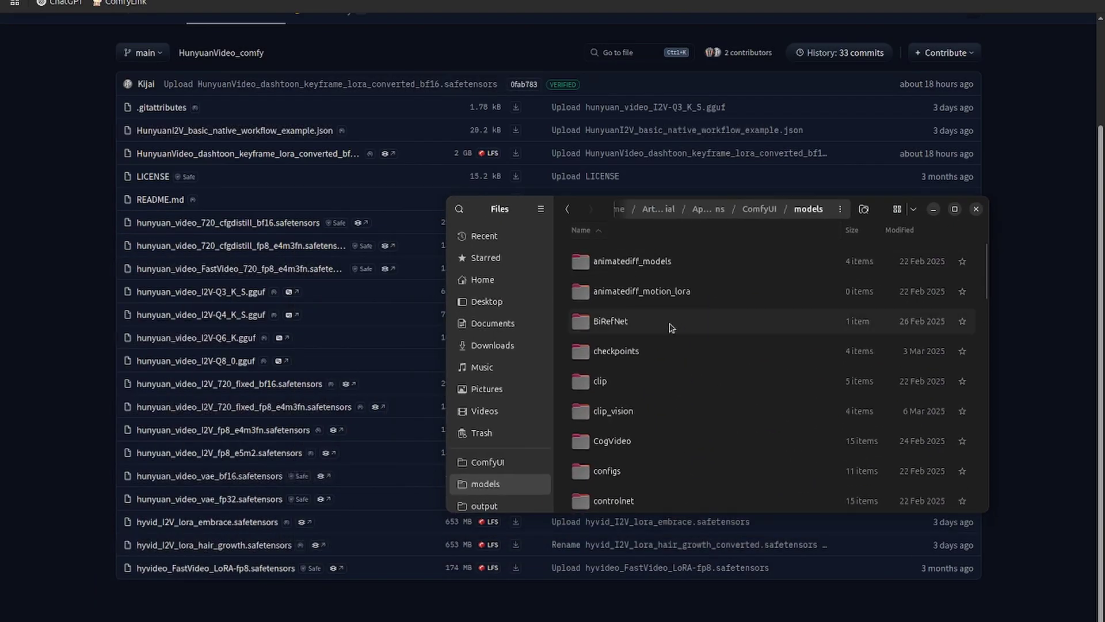
{"action": "scroll", "coordinate": [669, 327], "scroll_direction": "down", "scroll_amount": 3}
{"action": "double_click", "coordinate": [618, 483]}
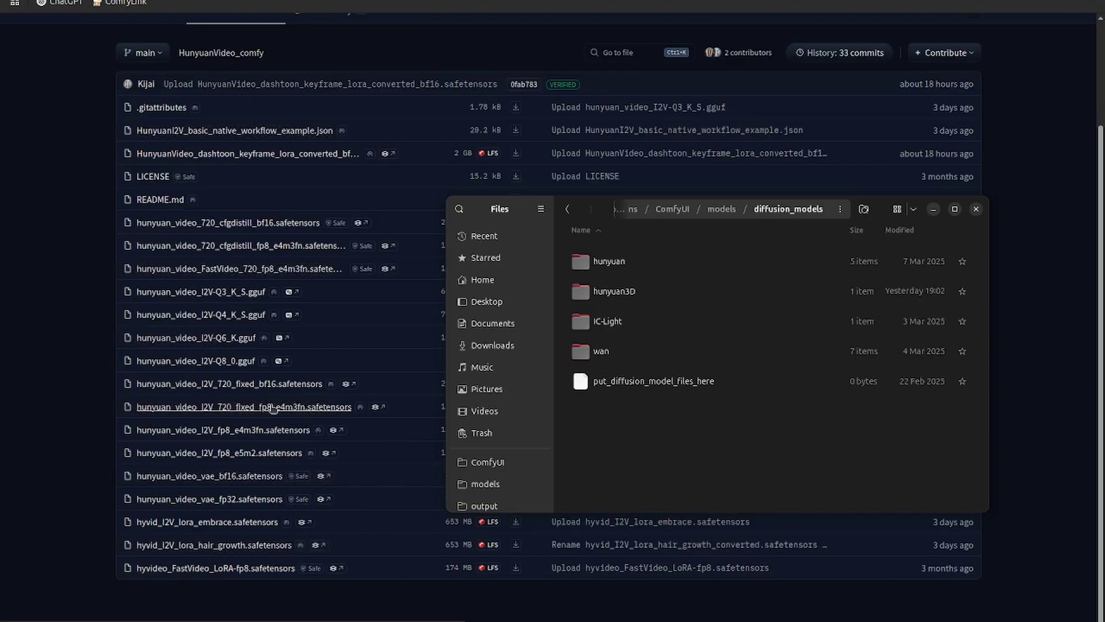
{"action": "double_click", "coordinate": [639, 267]}
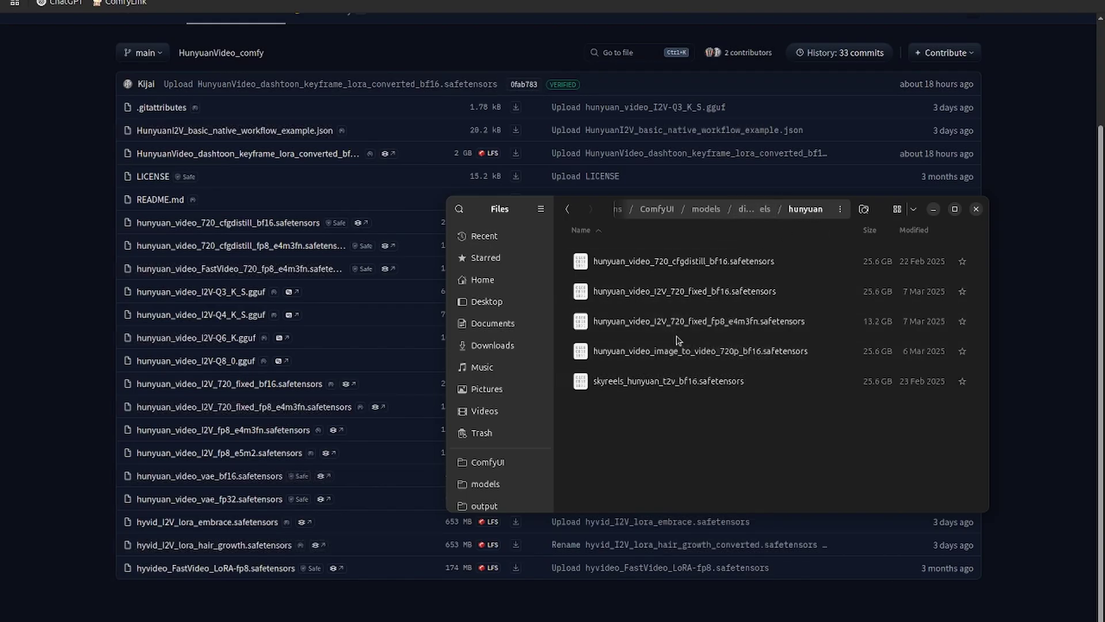
Return to the Hugging Face file list and locate the hunyuan_video_vae files
{"action": "left_click", "coordinate": [65, 159]}
{"action": "scroll", "coordinate": [65, 158], "scroll_direction": "up", "scroll_amount": 2}
{"action": "scroll", "coordinate": [80, 166], "scroll_direction": "down", "scroll_amount": 1}
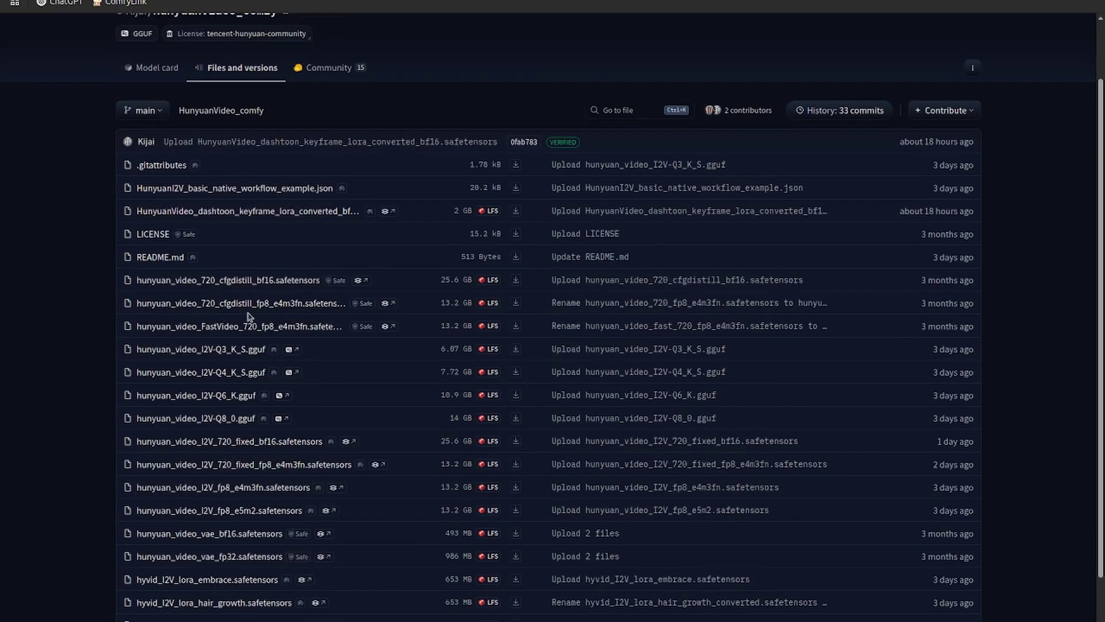
{"action": "scroll", "coordinate": [249, 317], "scroll_direction": "down", "scroll_amount": 1}
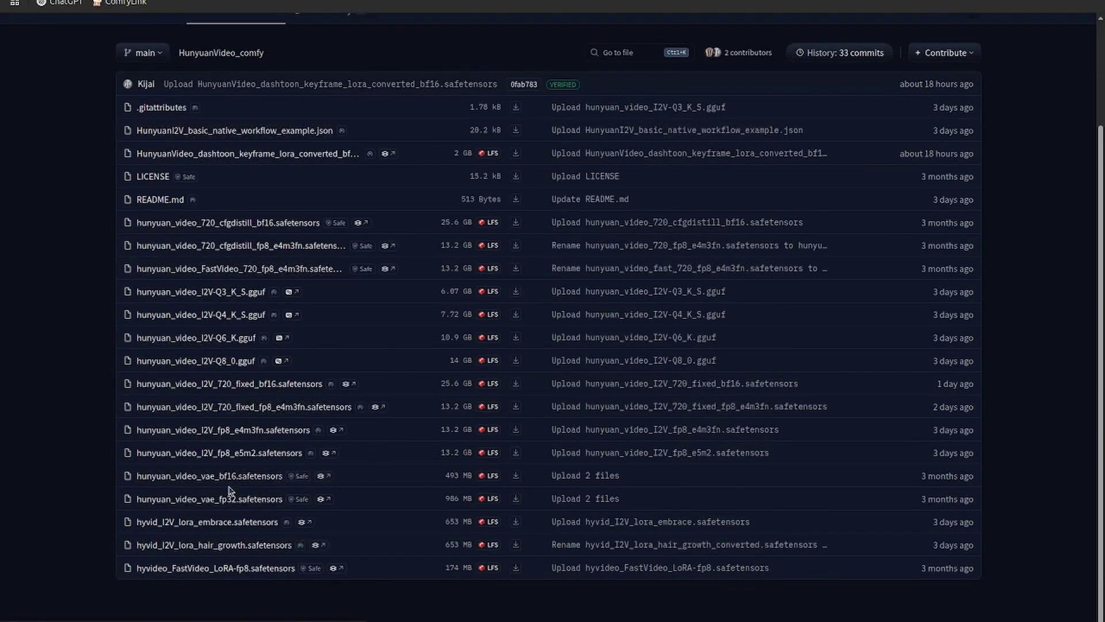
Switch to the file manager and open the ComfyUI folder models/vae/hunyuan to check where the VAE file is stored
{"action": "key", "text": "alt+Tab"}
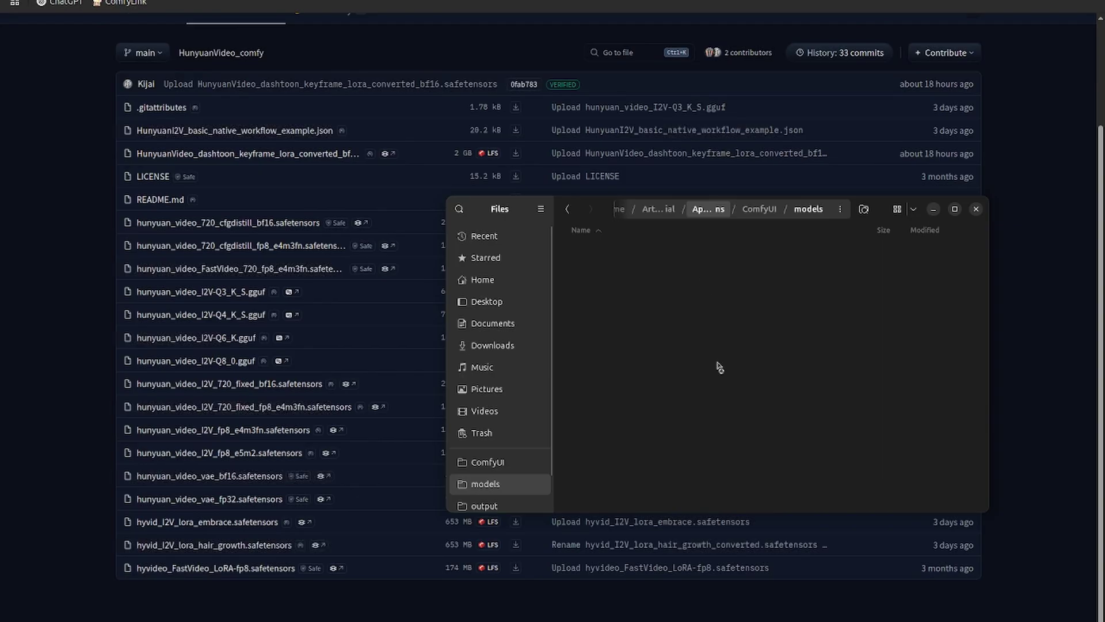
{"action": "scroll", "coordinate": [647, 427], "scroll_direction": "down", "scroll_amount": 10}
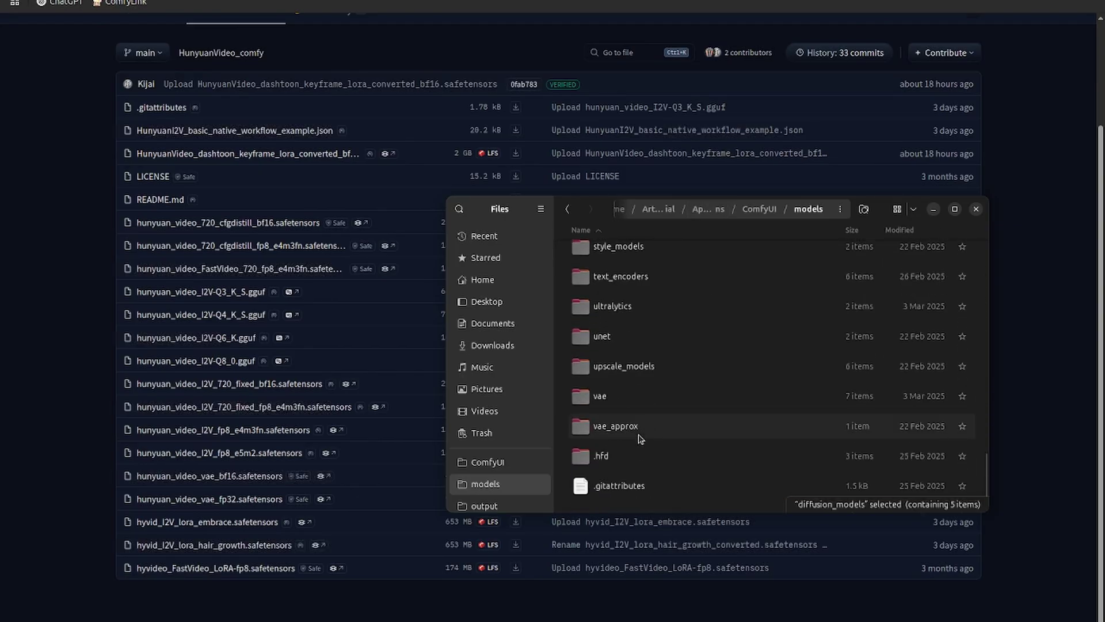
{"action": "double_click", "coordinate": [618, 398]}
{"action": "double_click", "coordinate": [611, 292]}
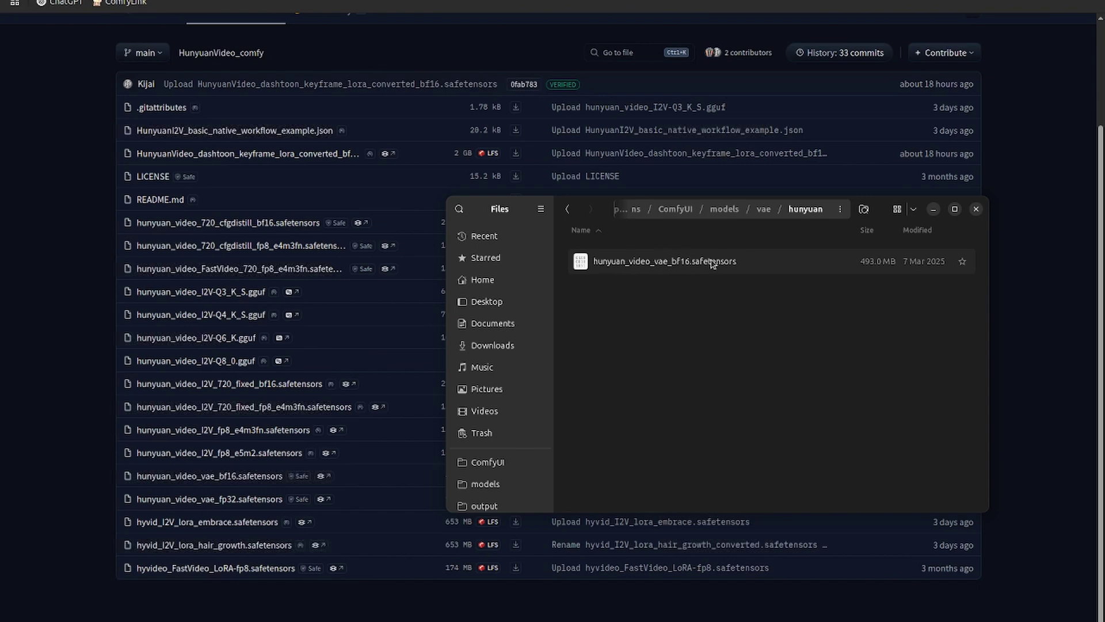
Switch back to the wrapper workflow in ComfyUI and examine the (Down)Load HunyuanVideo TextEncoder node's settings
{"action": "key", "text": "alt+Tab"}
{"action": "scroll", "coordinate": [129, 214], "scroll_direction": "up", "scroll_amount": 1}
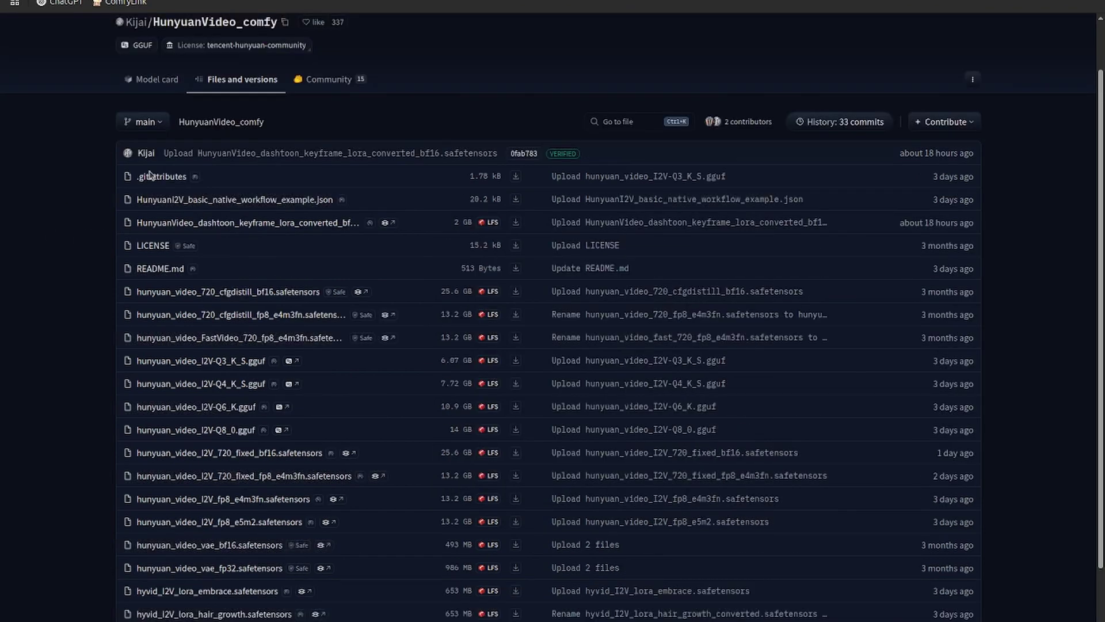
{"action": "scroll", "coordinate": [98, 81], "scroll_direction": "up", "scroll_amount": 1}
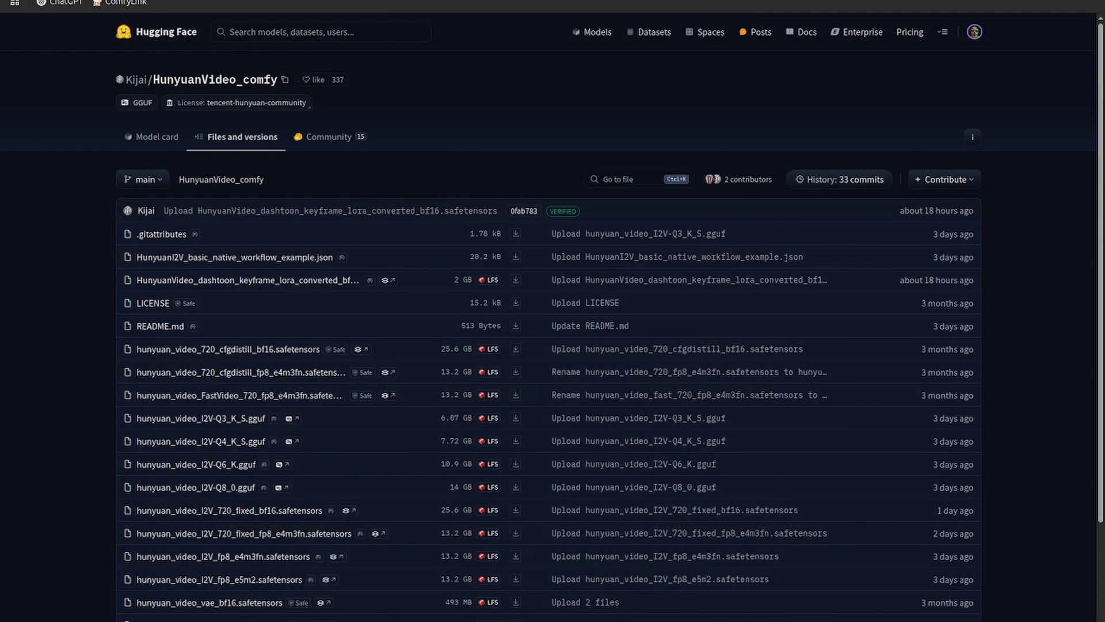
{"action": "key", "text": "alt+Tab"}
{"action": "scroll", "coordinate": [537, 369], "scroll_direction": "up", "scroll_amount": 3}
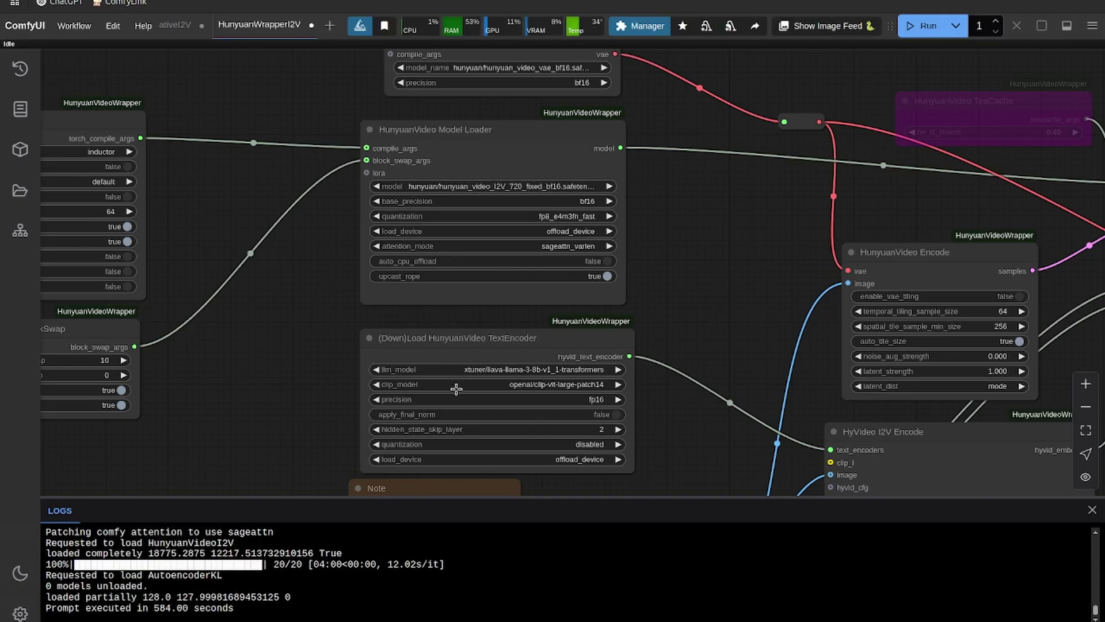
{"action": "scroll", "coordinate": [410, 357], "scroll_direction": "down", "scroll_amount": 1}
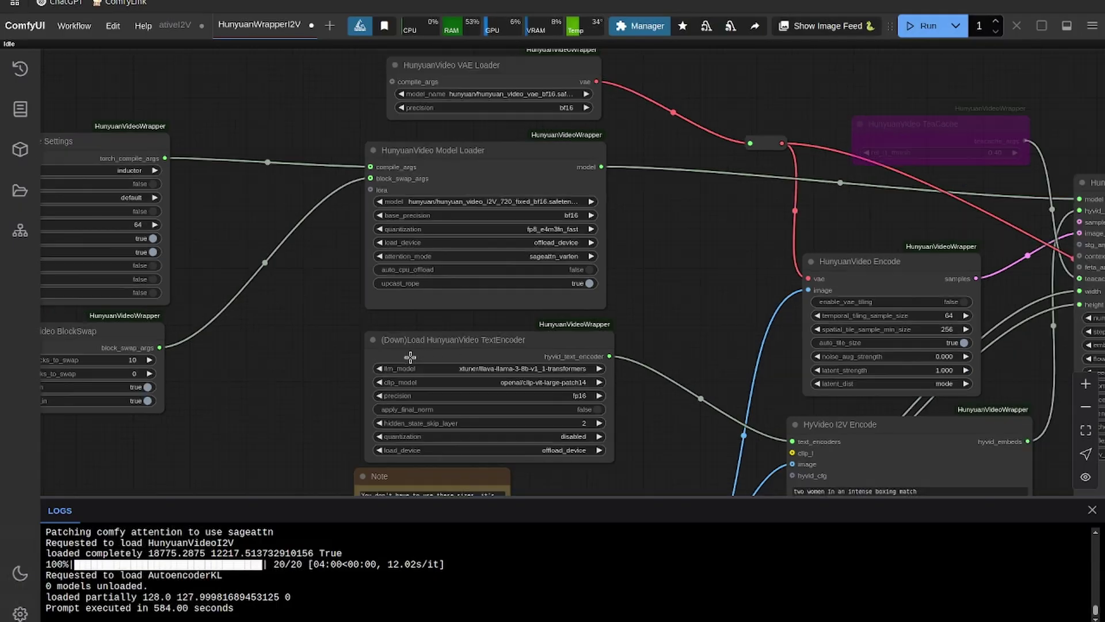
Choose hunyuan/hunyuan_video_I2V_720_fixed_bf16.safetensors as the model in the HunyuanVideo Model Loader node
{"action": "scroll", "coordinate": [409, 357], "scroll_direction": "up", "scroll_amount": 5}
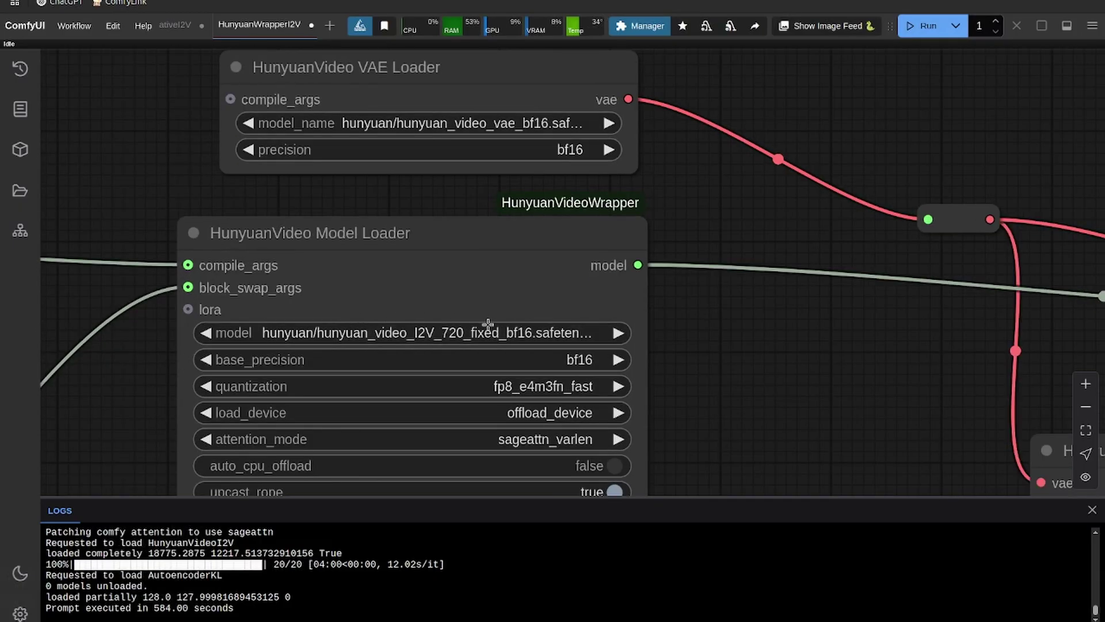
{"action": "left_click", "coordinate": [473, 331]}
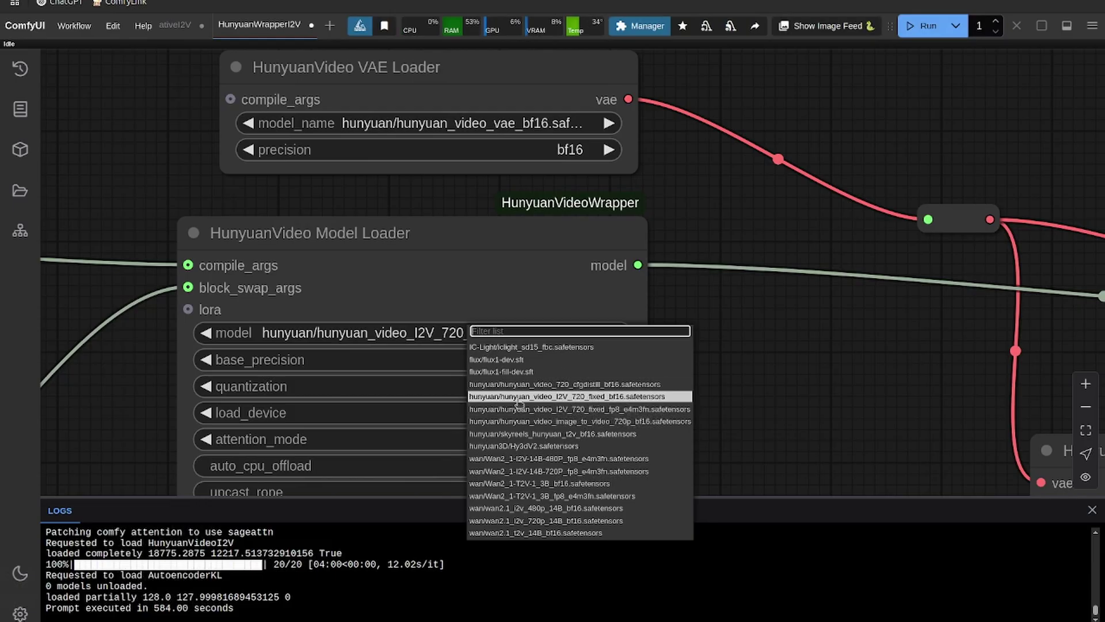
{"action": "left_click", "coordinate": [557, 396]}
{"action": "scroll", "coordinate": [477, 308], "scroll_direction": "down", "scroll_amount": 2}
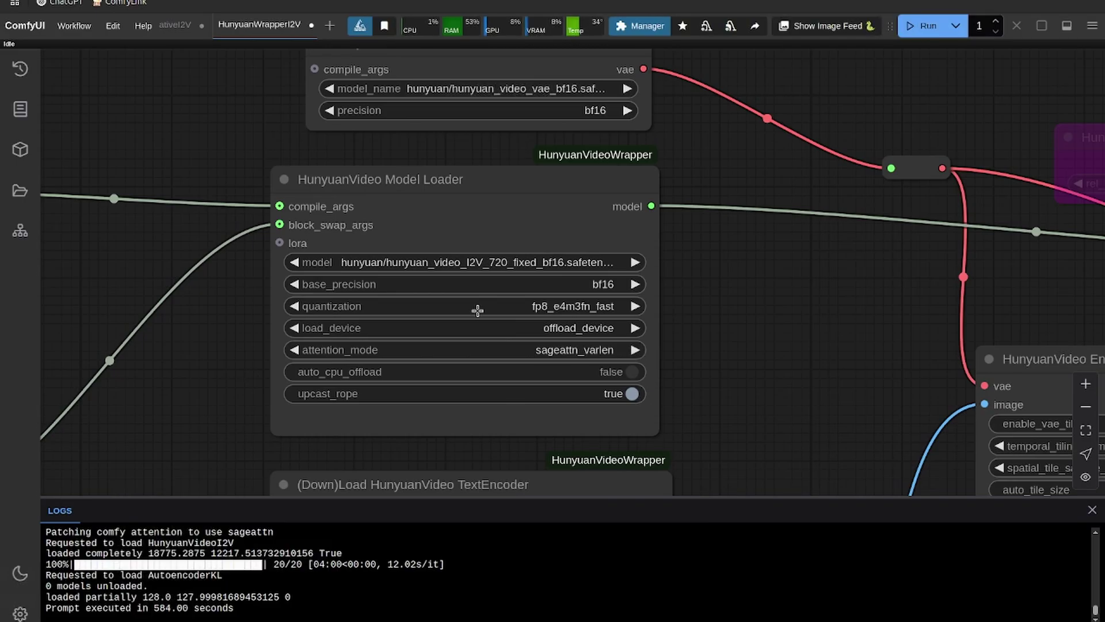
Review the available quantization and attention_mode options of the HunyuanVideo Model Loader node
{"action": "left_click", "coordinate": [561, 305]}
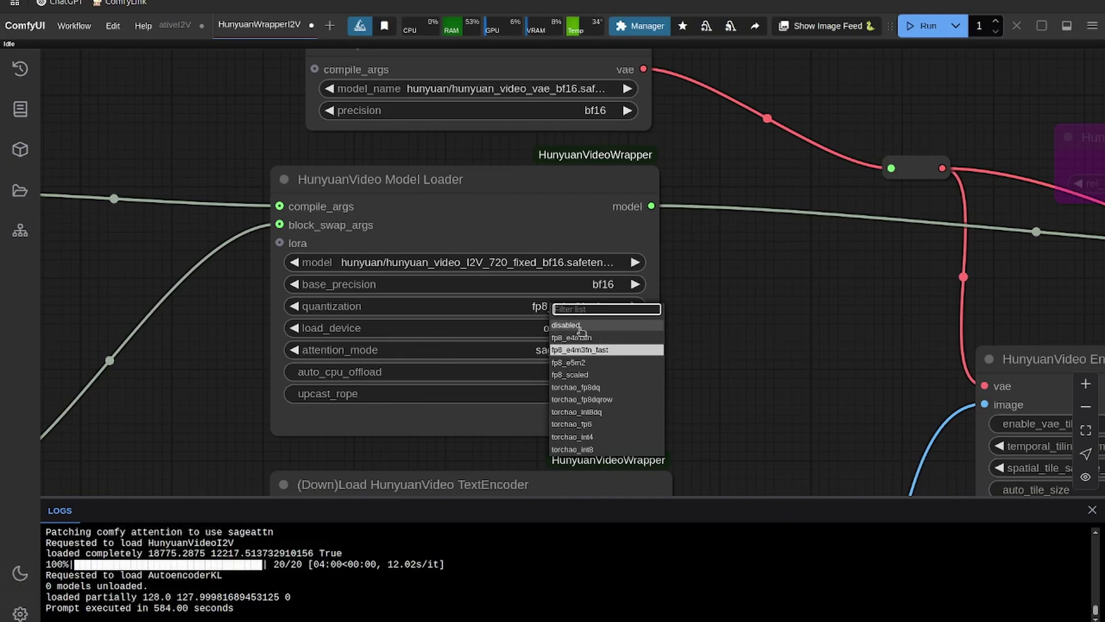
{"action": "scroll", "coordinate": [694, 367], "scroll_direction": "up", "scroll_amount": 4}
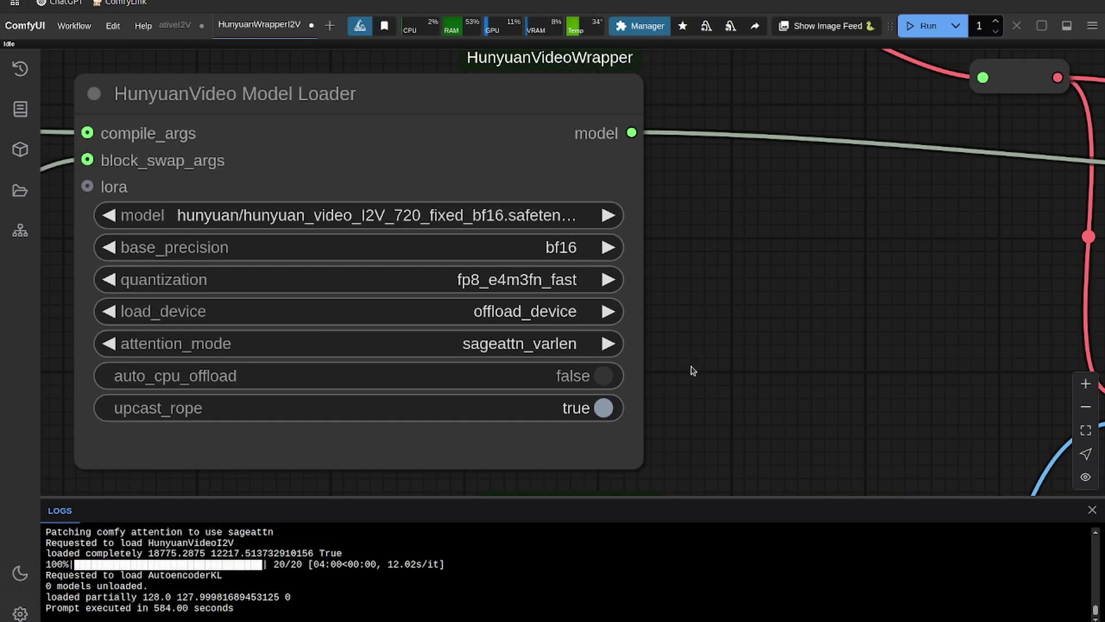
{"action": "scroll", "coordinate": [694, 370], "scroll_direction": "left", "scroll_amount": 2}
{"action": "left_click", "coordinate": [610, 320]}
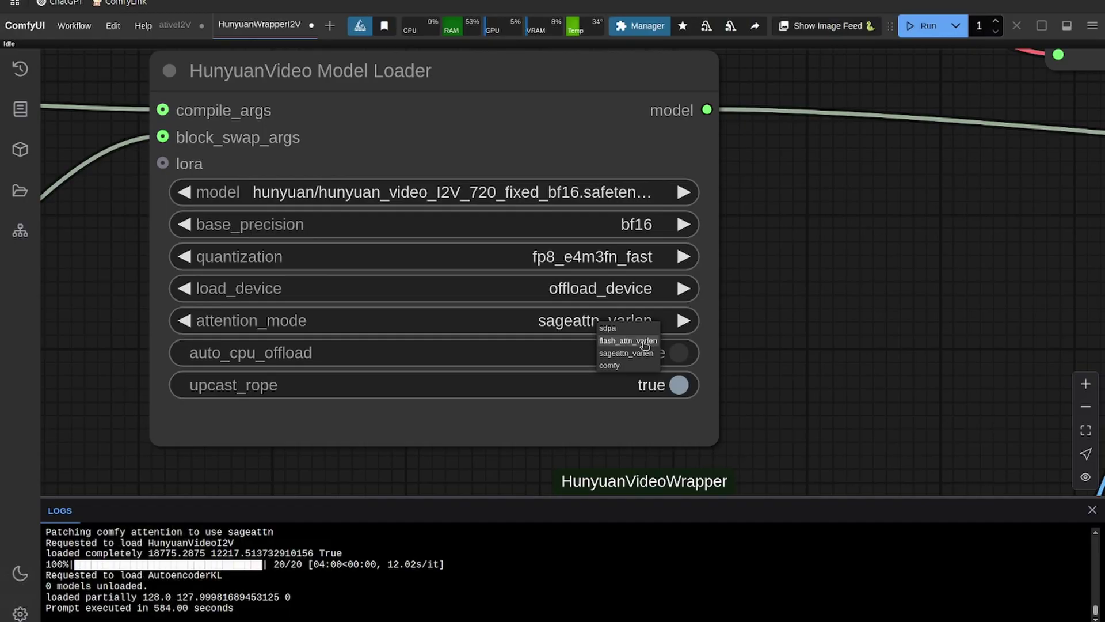
{"action": "scroll", "coordinate": [793, 320], "scroll_direction": "down", "scroll_amount": 3}
Turn auto_cpu_offload on in the HunyuanVideo Model Loader node and switch it back off
{"action": "scroll", "coordinate": [749, 328], "scroll_direction": "up", "scroll_amount": 3}
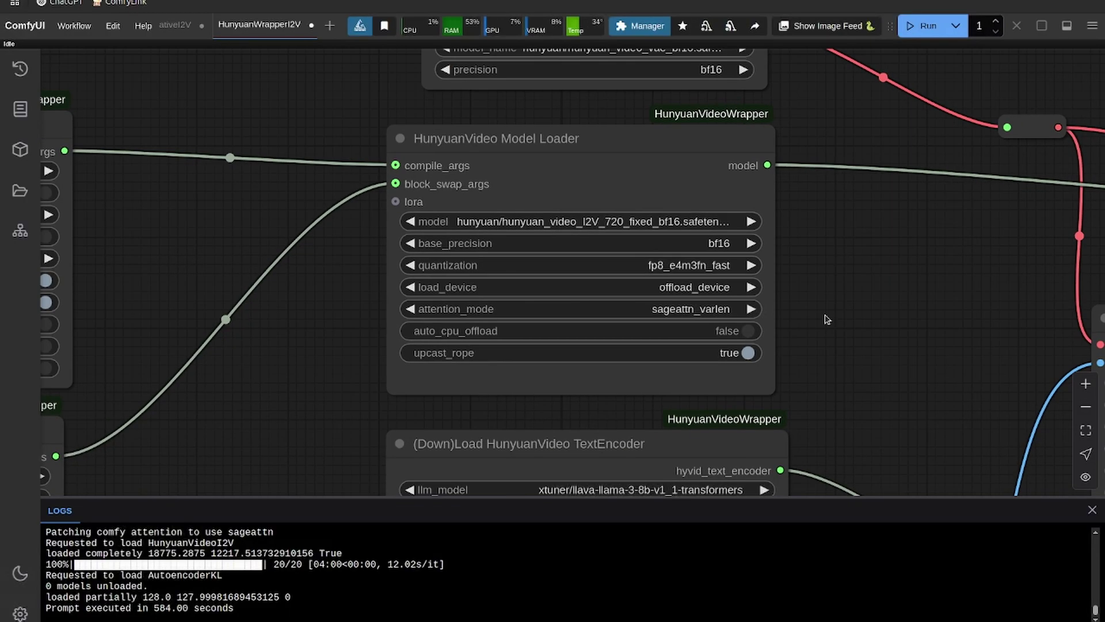
{"action": "left_click", "coordinate": [722, 335]}
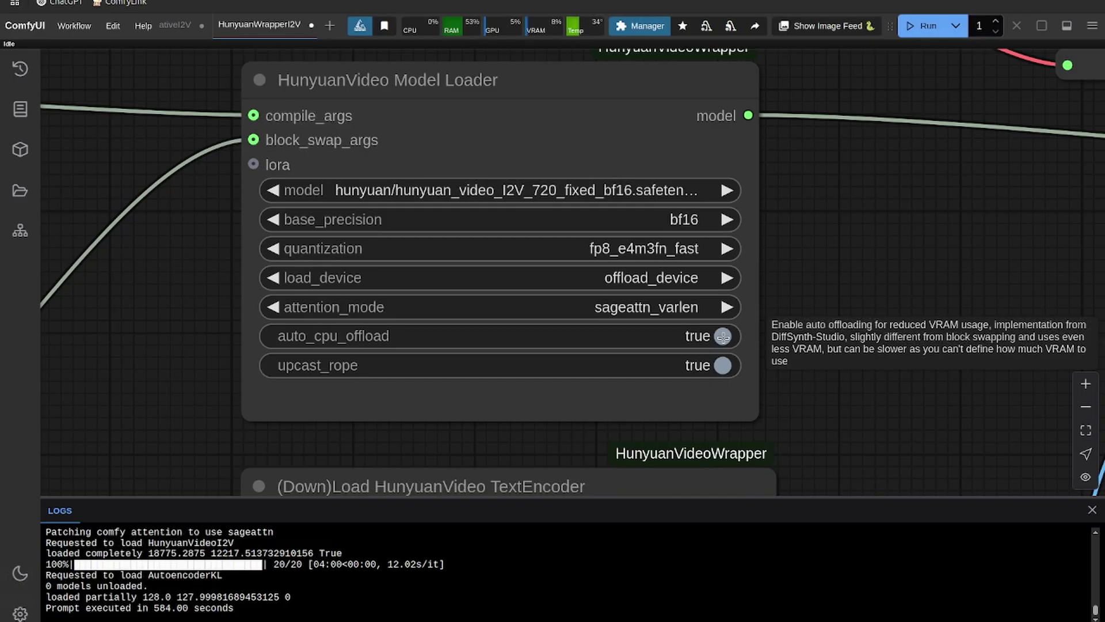
{"action": "left_click", "coordinate": [723, 336]}
Bypass the HunyuanVideo Torch Compile Settings node and re-enable it
{"action": "scroll", "coordinate": [722, 336], "scroll_direction": "down", "scroll_amount": 3}
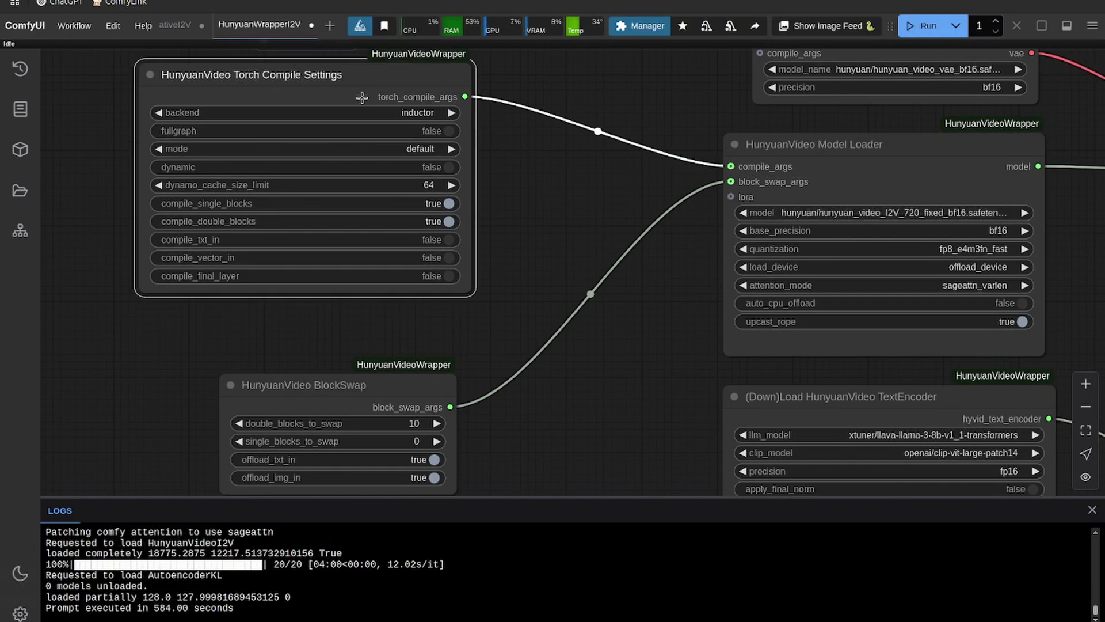
{"action": "left_click_drag", "start_coordinate": [521, 157], "coordinate": [521, 199]}
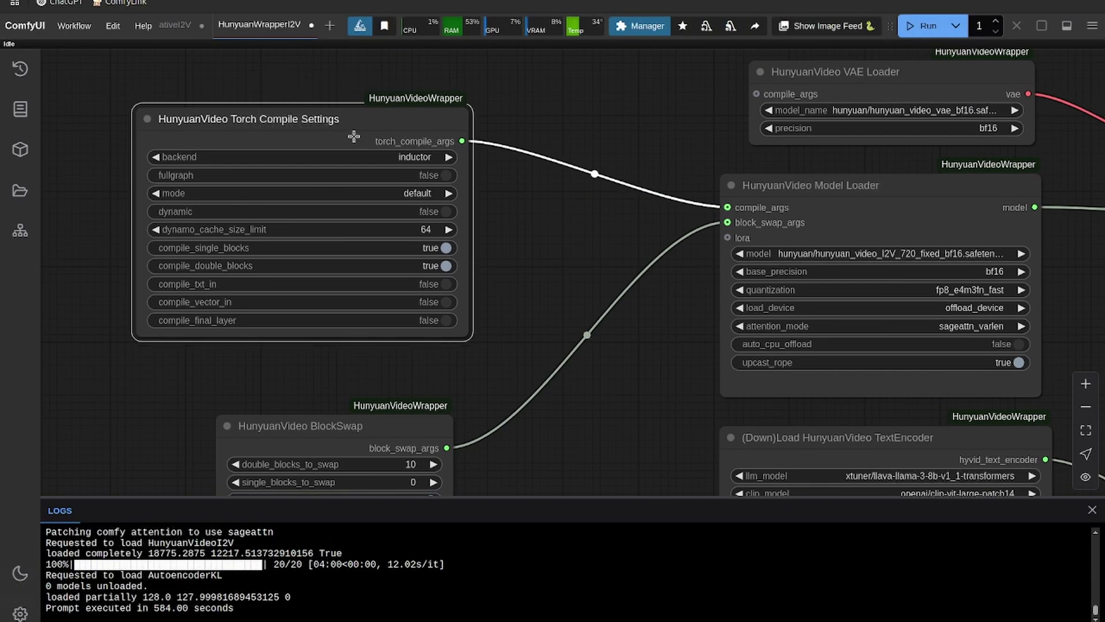
{"action": "mouse_move", "coordinate": [354, 137]}
{"action": "left_mouse_down"}
{"action": "mouse_move", "coordinate": [391, 142]}
{"action": "mouse_move", "coordinate": [351, 137]}
{"action": "left_mouse_up"}
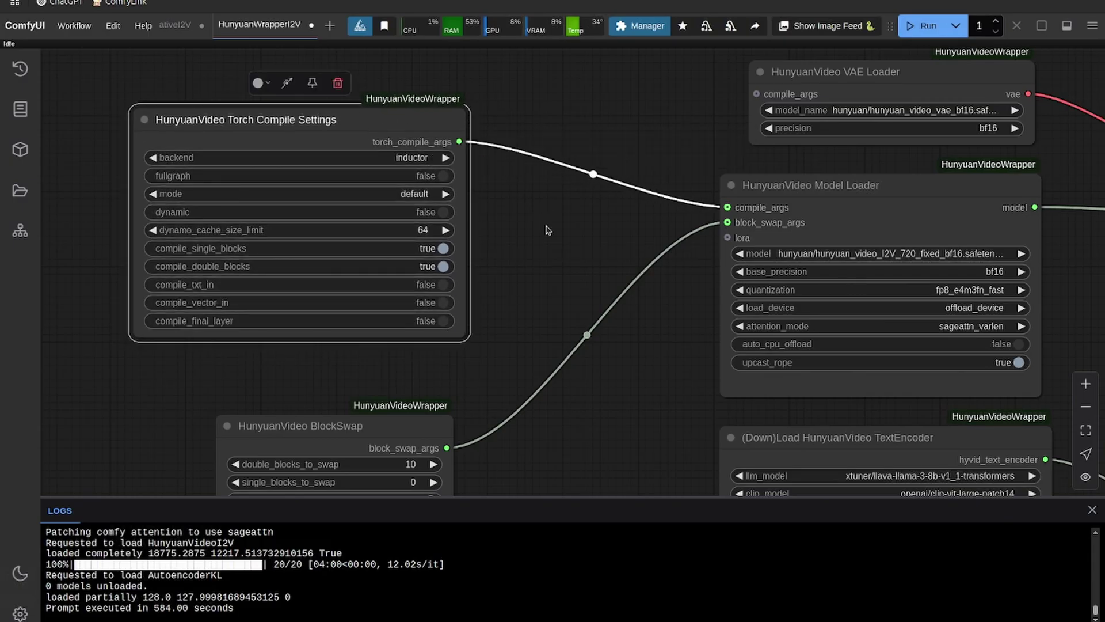
{"action": "right_click", "coordinate": [314, 129]}
{"action": "left_click", "coordinate": [353, 352]}
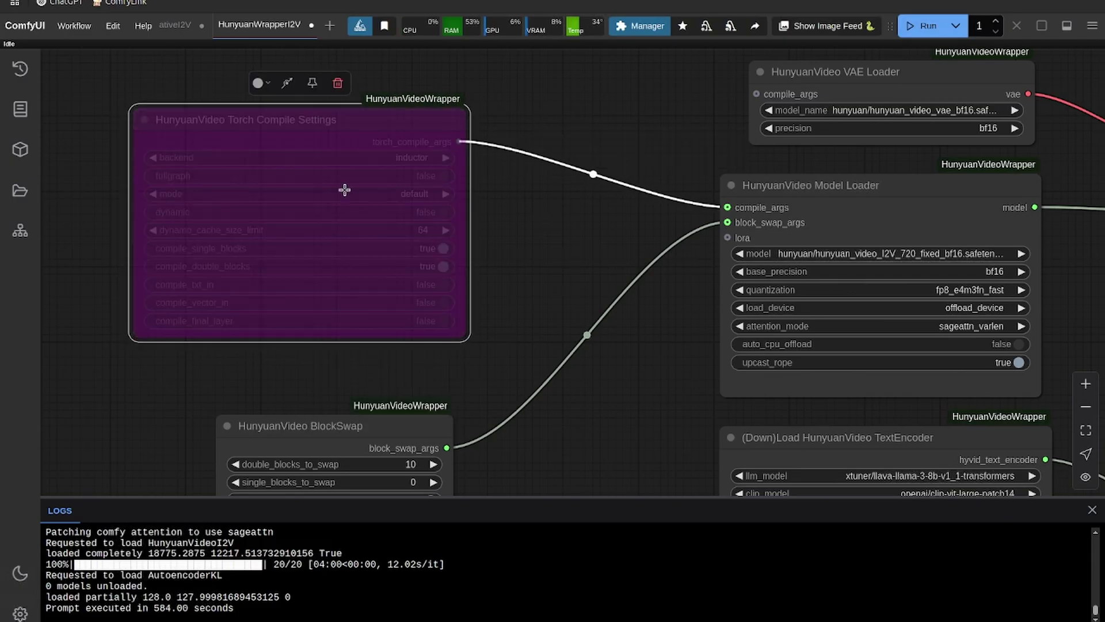
{"action": "right_click", "coordinate": [315, 138]}
{"action": "left_click", "coordinate": [338, 359]}
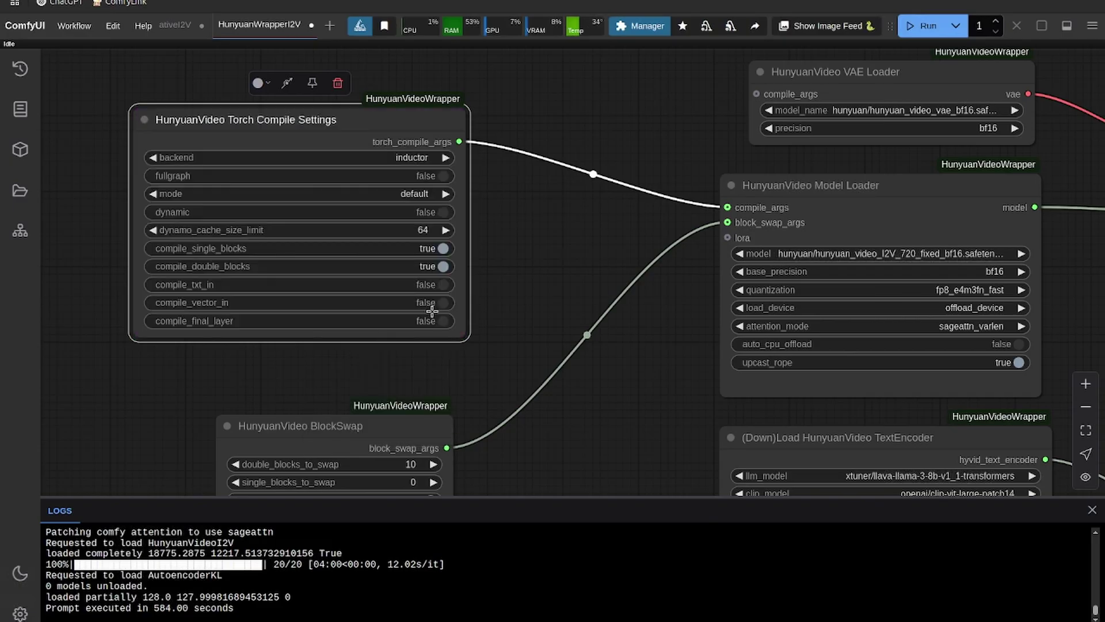
Move the HunyuanVideo BlockSwap node up, closer beneath the Torch Compile Settings node
{"action": "scroll", "coordinate": [577, 257], "scroll_direction": "down", "scroll_amount": 5}
{"action": "left_click_drag", "start_coordinate": [346, 286], "coordinate": [338, 237]}
{"action": "left_click_drag", "start_coordinate": [545, 314], "coordinate": [579, 313]}
Set double_blocks_to_swap to 20 and single_blocks_to_swap to 40 in the HunyuanVideo BlockSwap node
{"action": "left_click", "coordinate": [452, 280]}
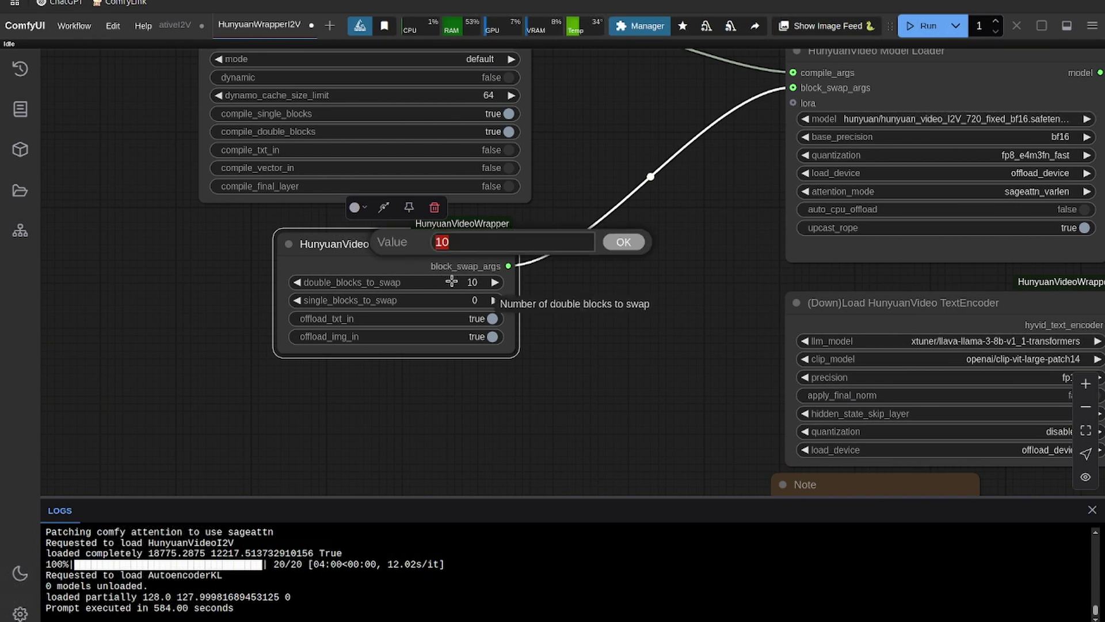
{"action": "type", "text": "20"}
{"action": "key", "text": "Return"}
{"action": "left_click", "coordinate": [449, 300]}
{"action": "type", "text": "40"}
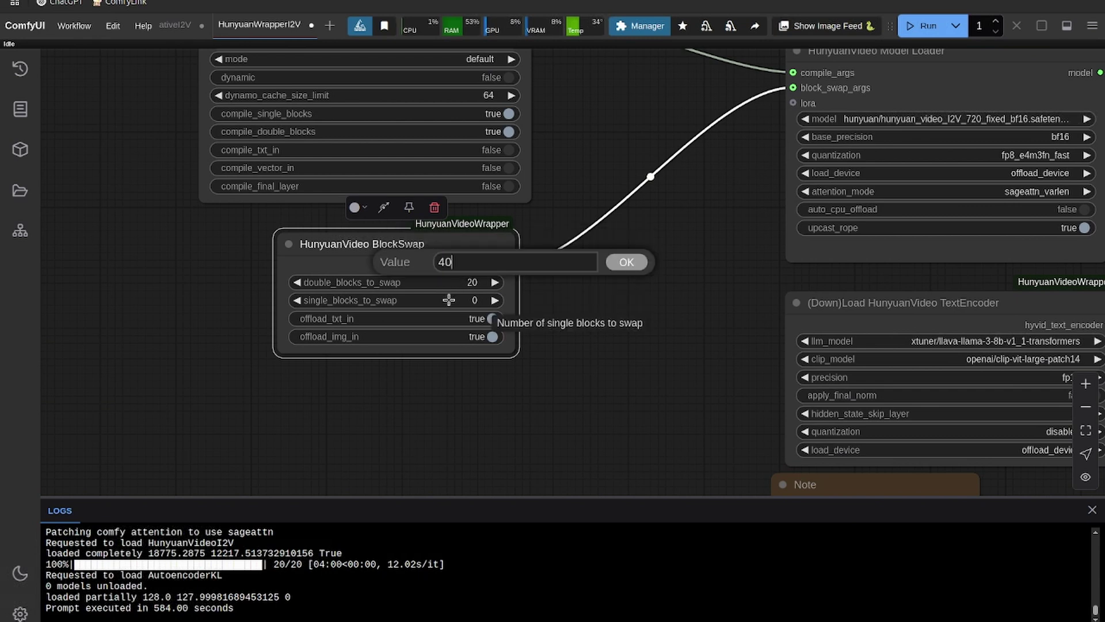
{"action": "key", "text": "Return"}
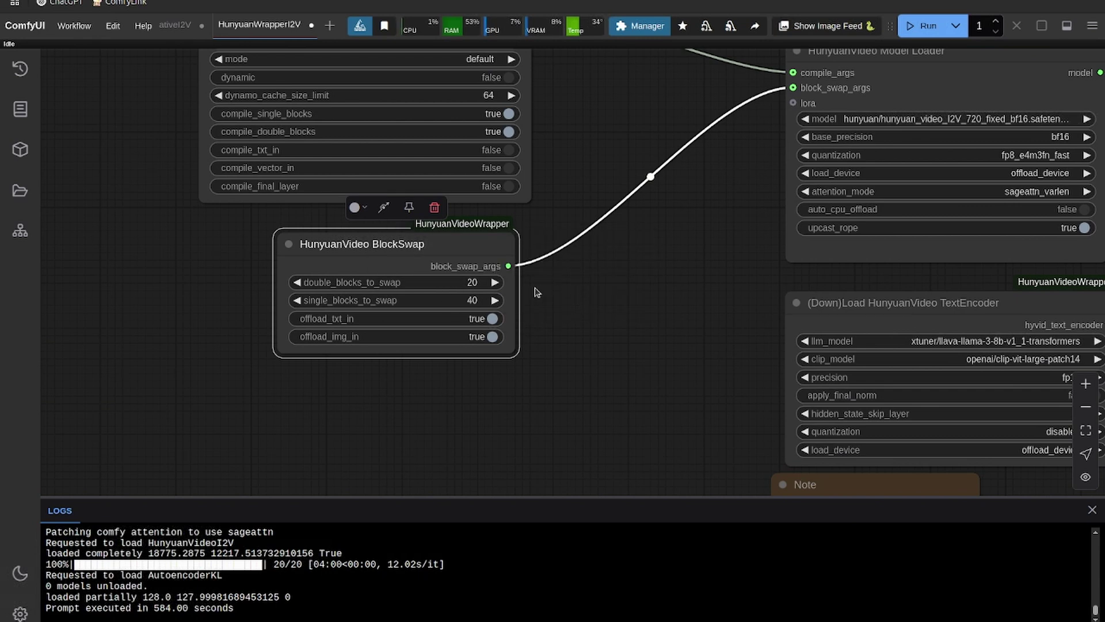
Restore the BlockSwap node's double_blocks_to_swap to 10 and single_blocks_to_swap to 0
{"action": "left_click", "coordinate": [424, 283]}
{"action": "left_click", "coordinate": [539, 348]}
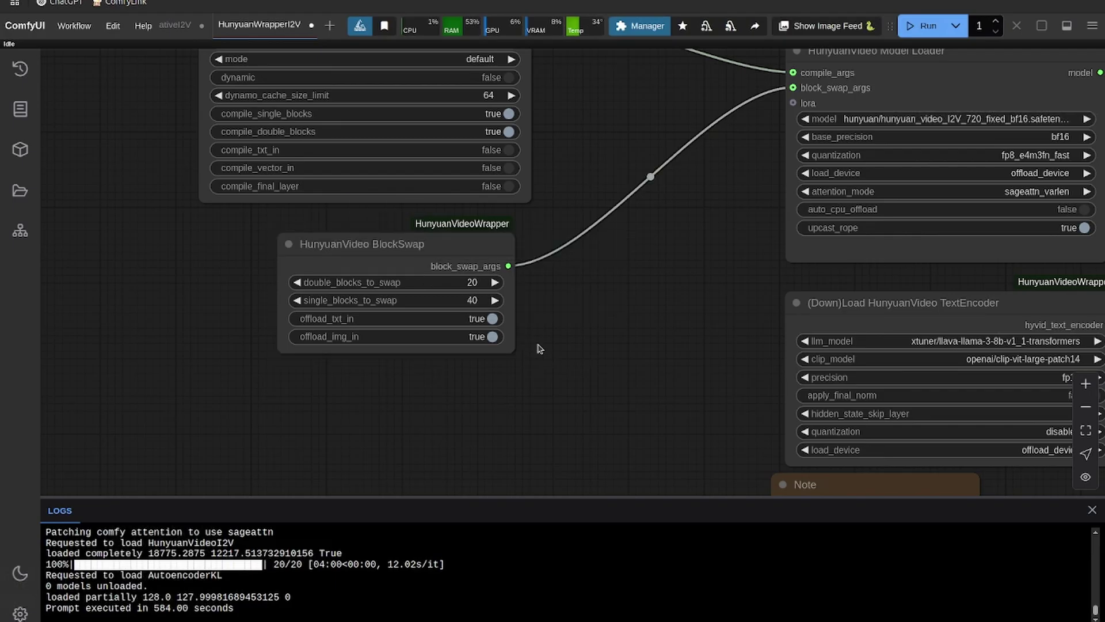
{"action": "left_click", "coordinate": [466, 283]}
{"action": "type", "text": "10"}
{"action": "key", "text": "Return"}
{"action": "scroll", "coordinate": [389, 311], "scroll_direction": "down", "scroll_amount": 2}
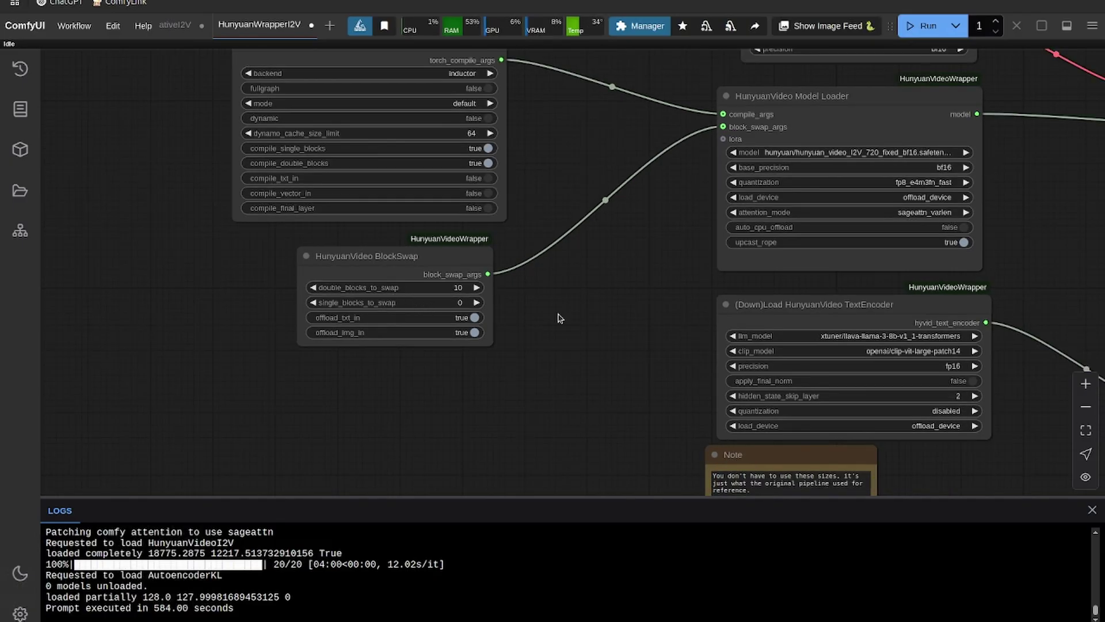
Go to the image input section and move the HunyuanVideo Get Closest Bucket Size node slightly closer to the Load Image node
{"action": "scroll", "coordinate": [574, 317], "scroll_direction": "down", "scroll_amount": 2}
{"action": "scroll", "coordinate": [605, 325], "scroll_direction": "down", "scroll_amount": 2}
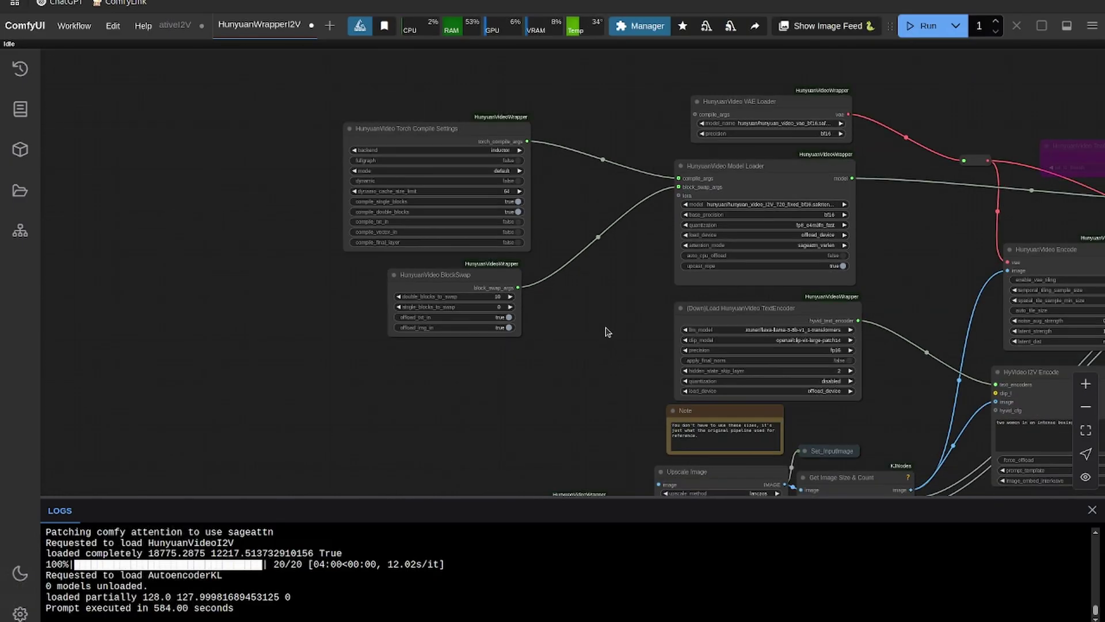
{"action": "scroll", "coordinate": [488, 282], "scroll_direction": "up", "scroll_amount": 5}
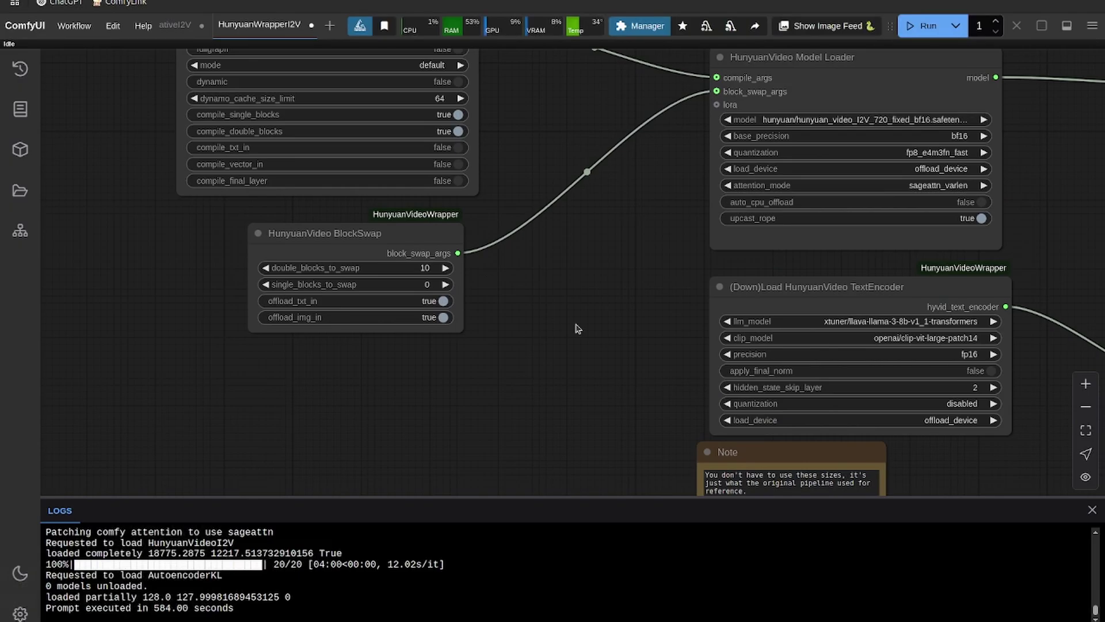
{"action": "left_click_drag", "start_coordinate": [578, 326], "coordinate": [685, 216]}
{"action": "scroll", "coordinate": [597, 191], "scroll_direction": "down", "scroll_amount": 3}
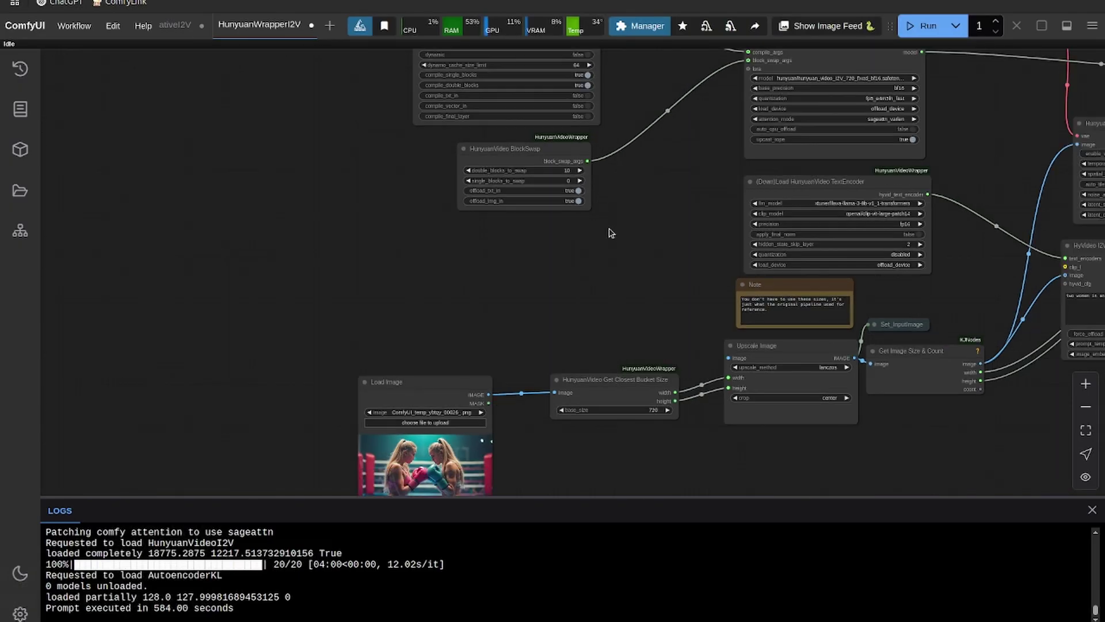
{"action": "scroll", "coordinate": [383, 243], "scroll_direction": "up", "scroll_amount": 5}
{"action": "left_click_drag", "start_coordinate": [383, 243], "coordinate": [477, 167]}
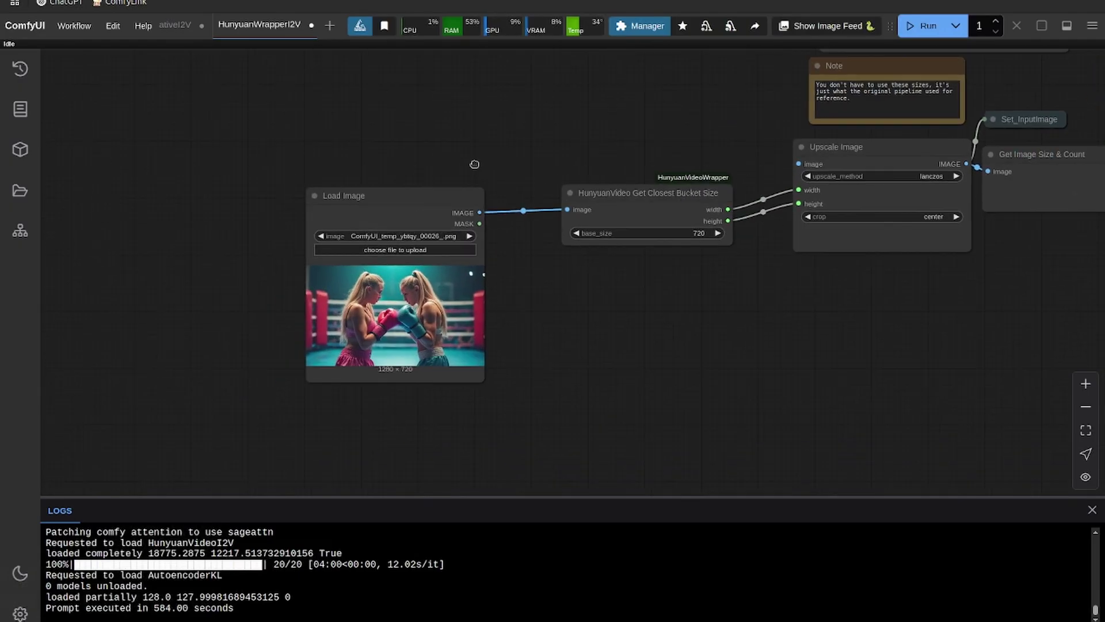
{"action": "left_click_drag", "start_coordinate": [541, 285], "coordinate": [427, 334]}
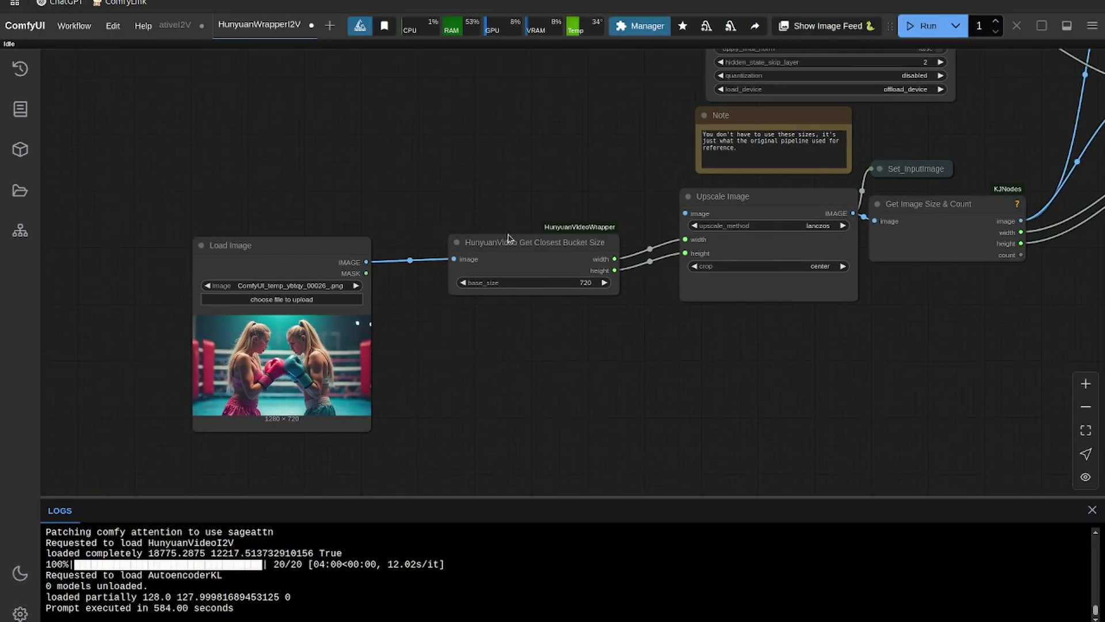
{"action": "left_click_drag", "start_coordinate": [508, 237], "coordinate": [489, 231]}
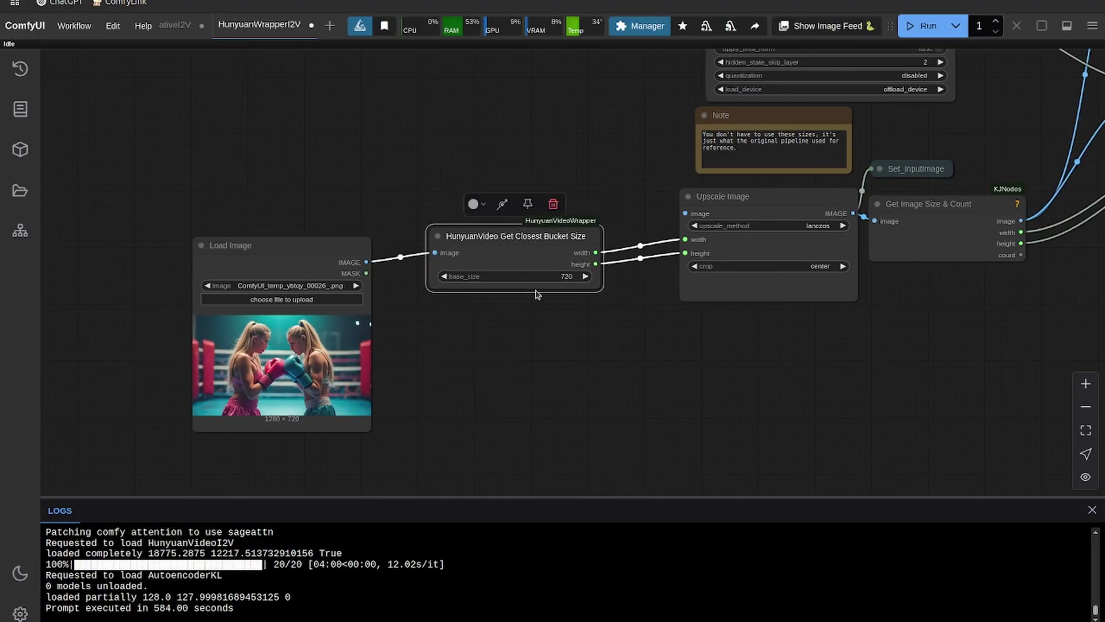
Examine how the HunyuanVideo Get Closest Bucket Size node links the Load Image node to the Upscale Image node's width and height
{"action": "scroll", "coordinate": [535, 294], "scroll_direction": "up", "scroll_amount": 5}
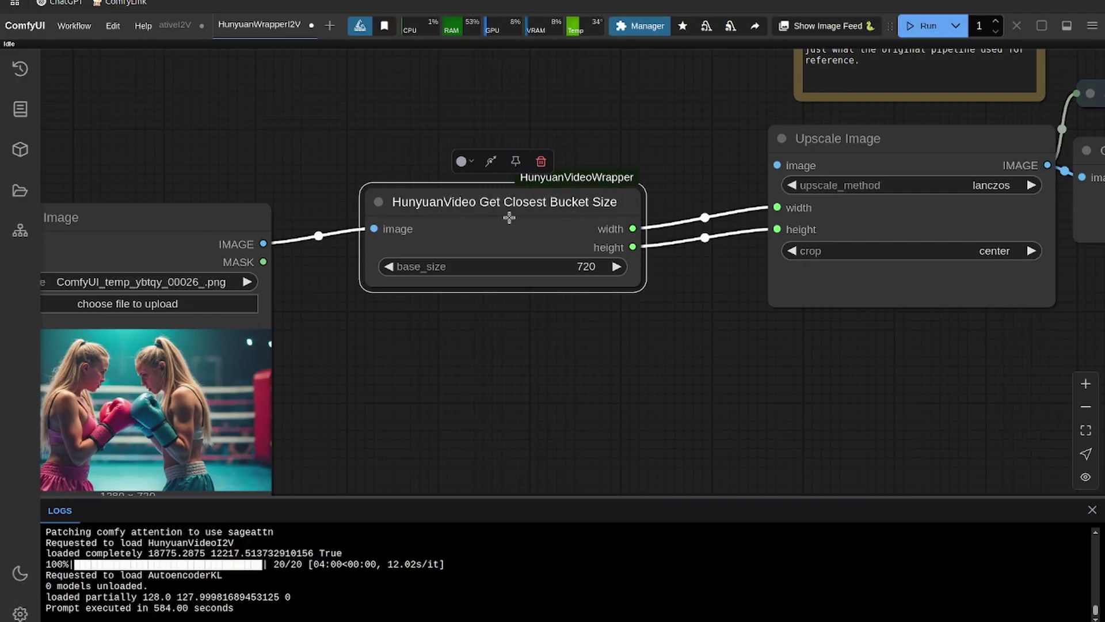
{"action": "left_click_drag", "start_coordinate": [597, 343], "coordinate": [557, 364]}
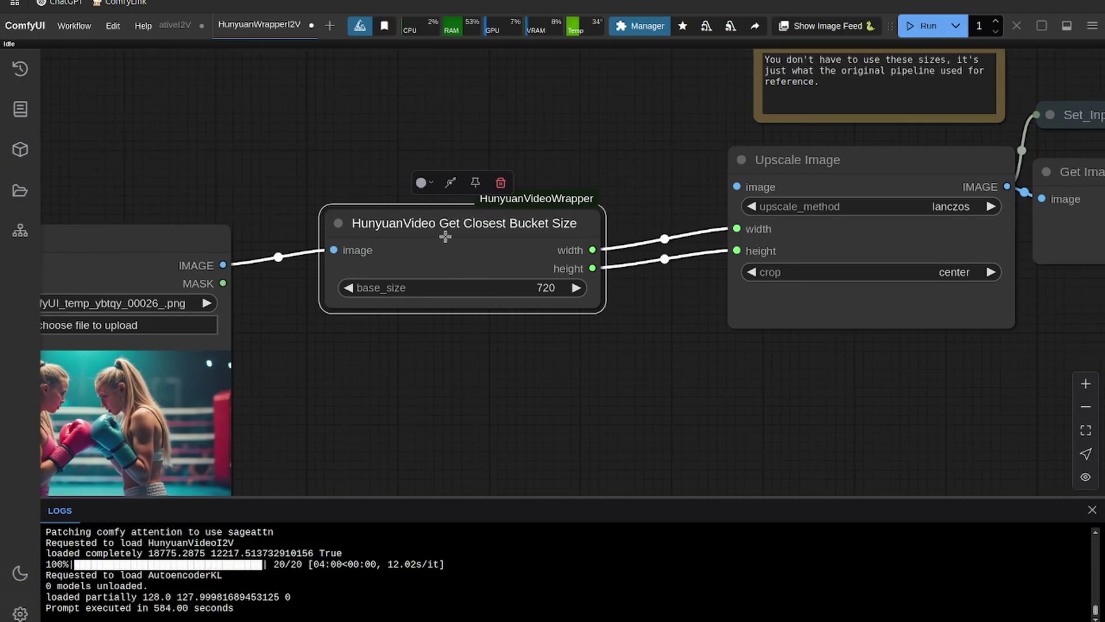
{"action": "left_click_drag", "start_coordinate": [440, 247], "coordinate": [446, 246]}
{"action": "left_click_drag", "start_coordinate": [373, 411], "coordinate": [530, 355]}
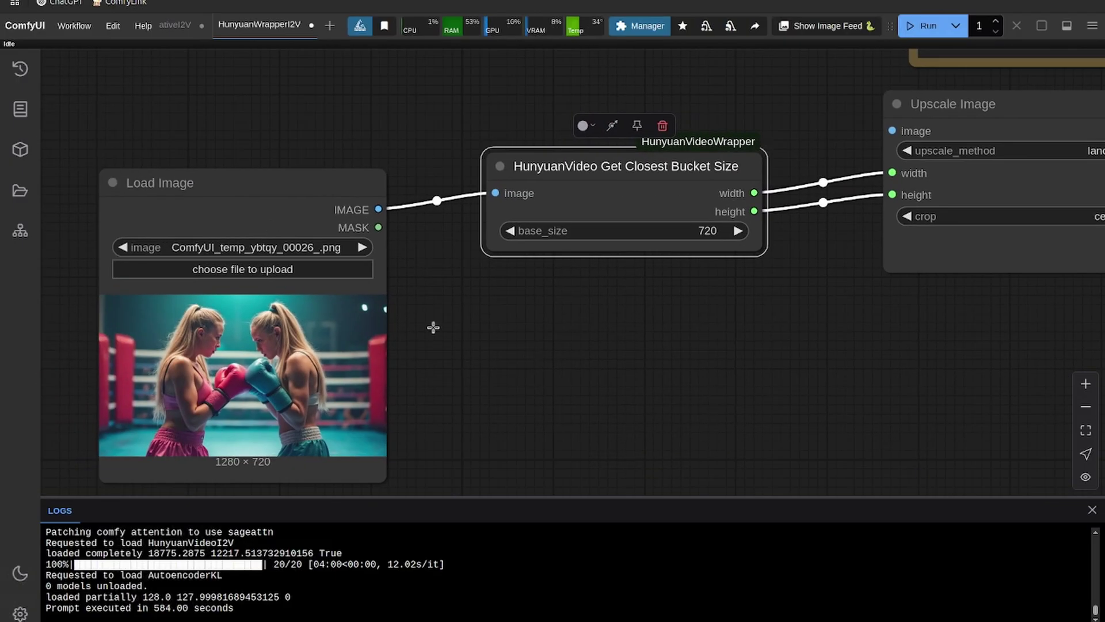
{"action": "left_click_drag", "start_coordinate": [688, 370], "coordinate": [536, 384]}
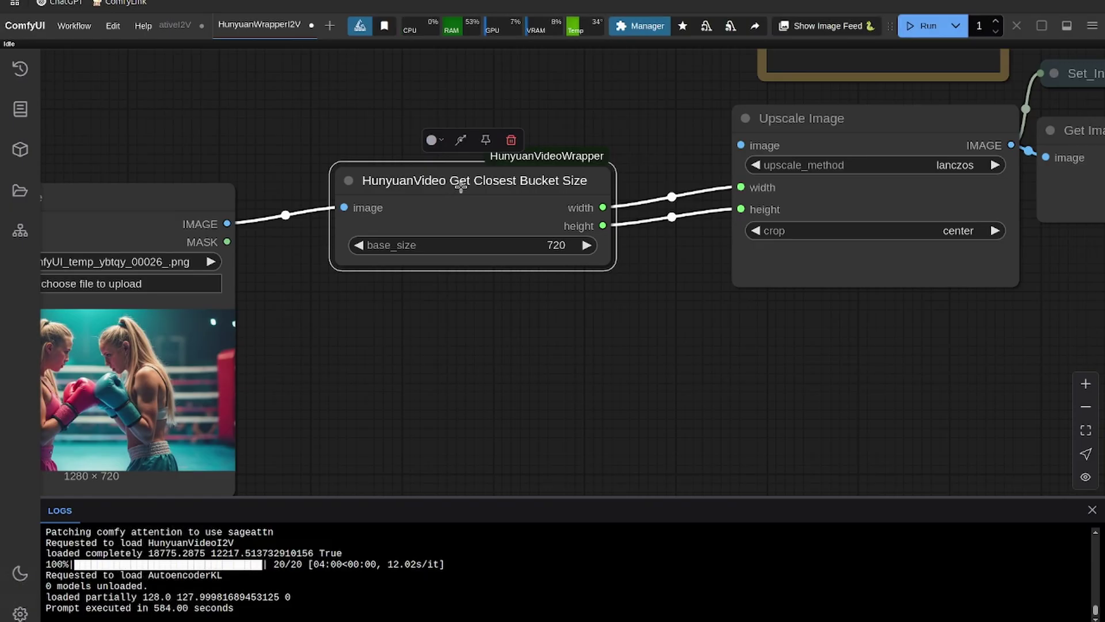
Examine the HunyuanVideo Model Loader and VAE Loader nodes and follow their connections to the Encode, TeaCache, Sampler and Decode nodes
{"action": "scroll", "coordinate": [492, 325], "scroll_direction": "down", "scroll_amount": 5}
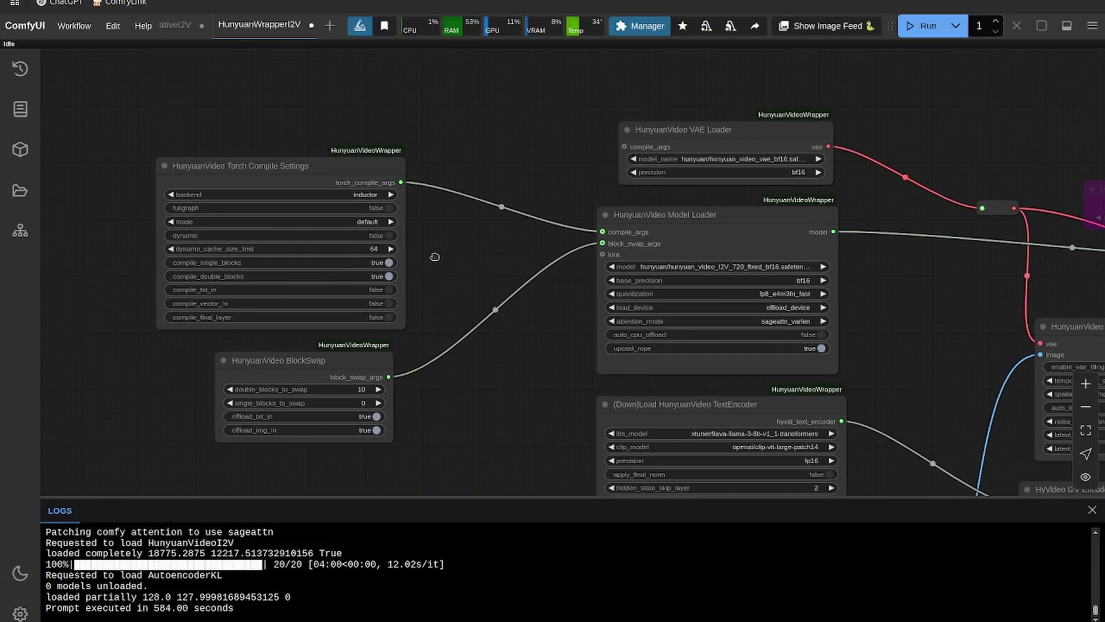
{"action": "scroll", "coordinate": [555, 285], "scroll_direction": "up", "scroll_amount": 5}
{"action": "scroll", "coordinate": [555, 284], "scroll_direction": "up", "scroll_amount": 5}
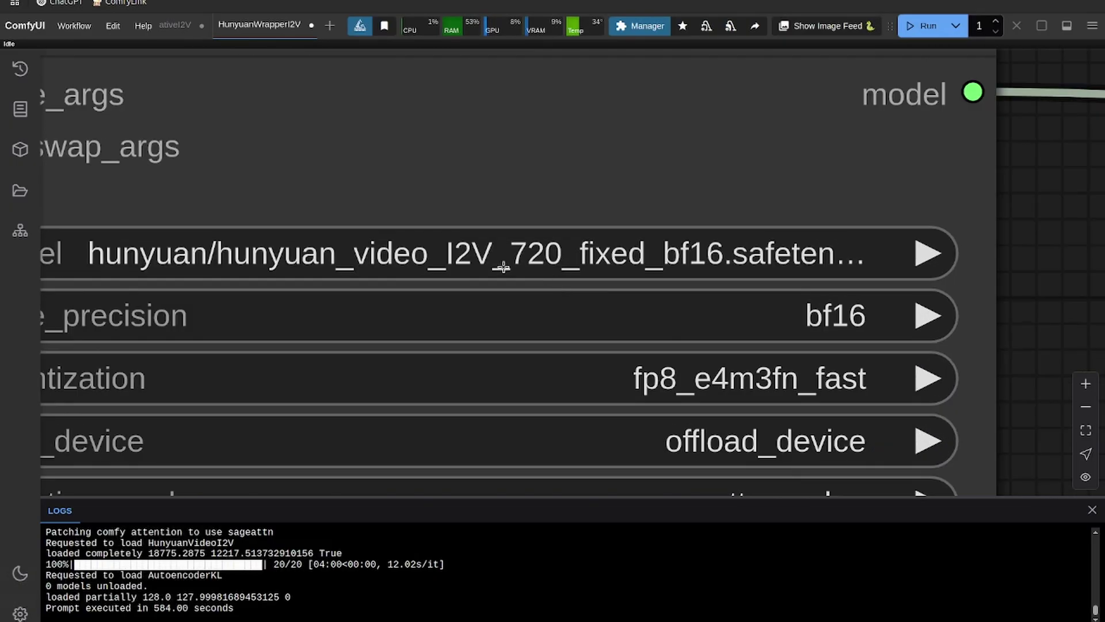
{"action": "scroll", "coordinate": [540, 246], "scroll_direction": "down", "scroll_amount": 10}
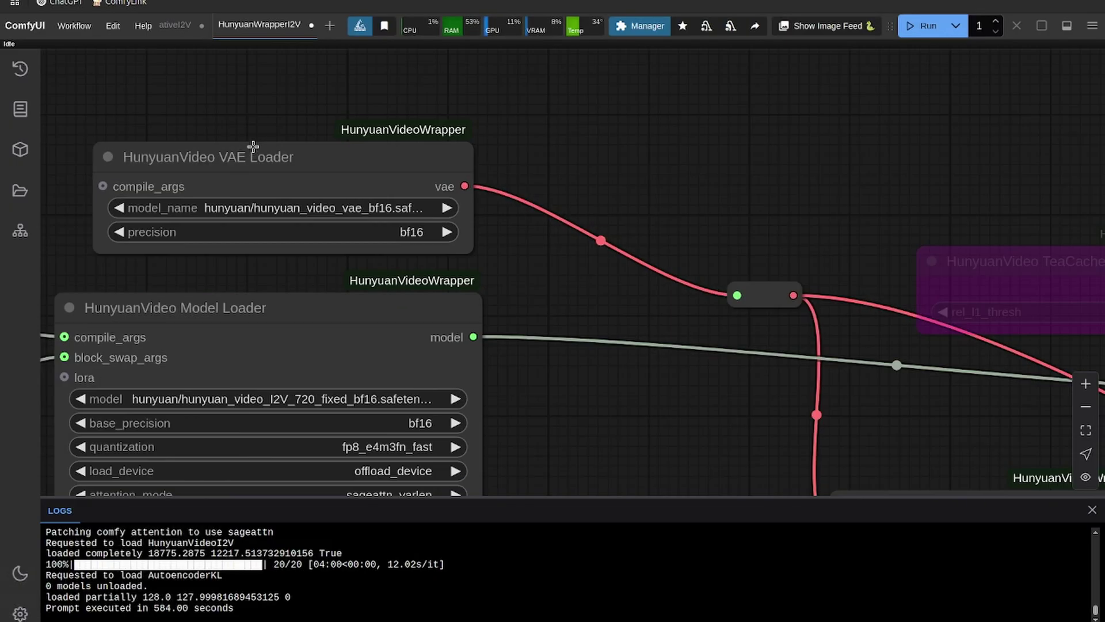
{"action": "scroll", "coordinate": [313, 215], "scroll_direction": "up", "scroll_amount": 6}
{"action": "scroll", "coordinate": [320, 222], "scroll_direction": "down", "scroll_amount": 6}
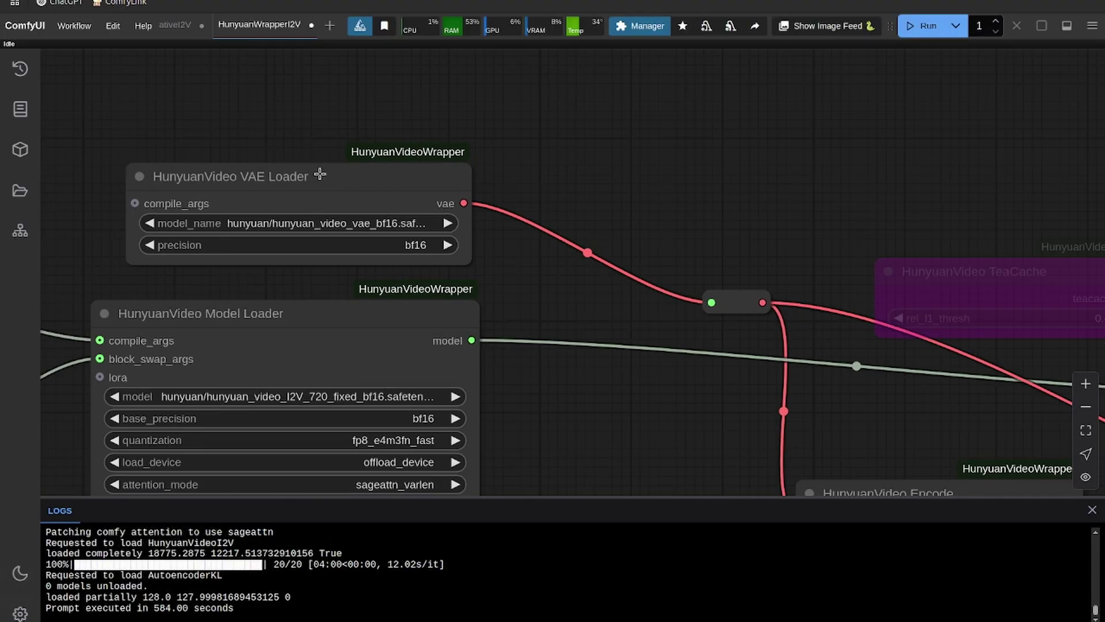
{"action": "scroll", "coordinate": [612, 443], "scroll_direction": "down", "scroll_amount": 8}
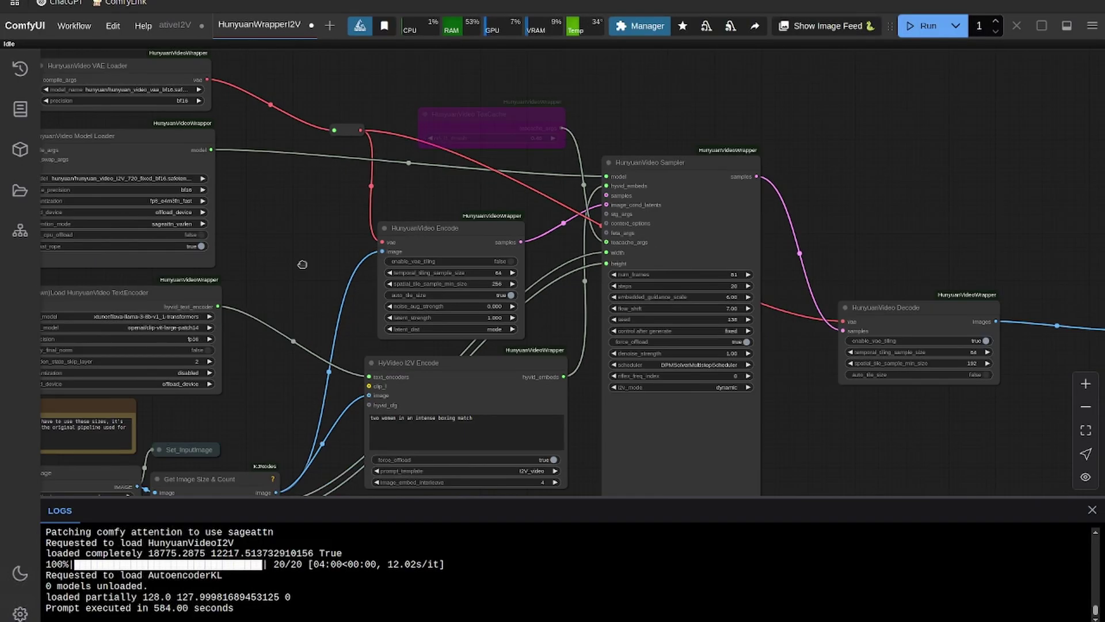
{"action": "scroll", "coordinate": [302, 262], "scroll_direction": "up", "scroll_amount": 4}
{"action": "left_click_drag", "start_coordinate": [294, 171], "coordinate": [290, 156]}
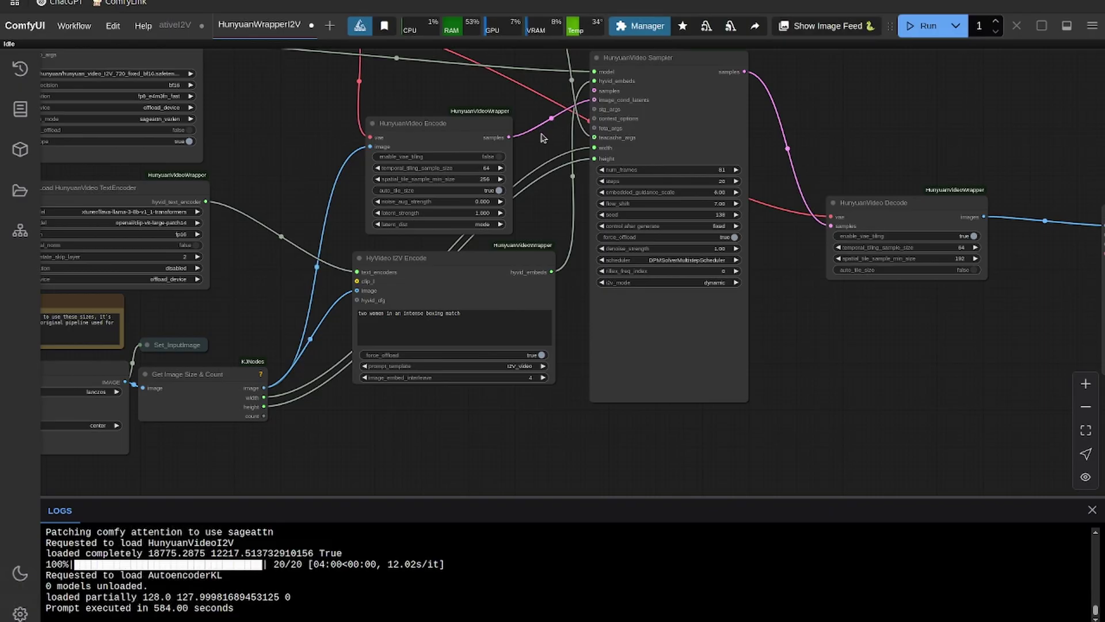
{"action": "left_click_drag", "start_coordinate": [538, 136], "coordinate": [501, 362]}
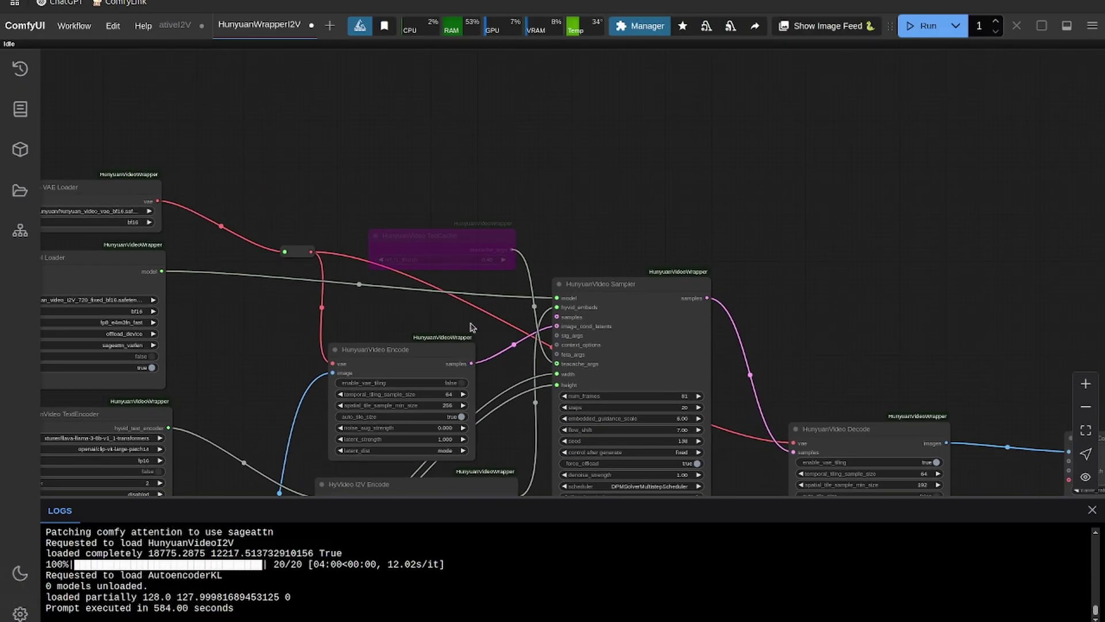
Re-enable the bypassed HunyuanVideo TeaCache node and move it slightly higher above the HunyuanVideo Encode node
{"action": "right_click", "coordinate": [447, 237]}
{"action": "left_click", "coordinate": [493, 454]}
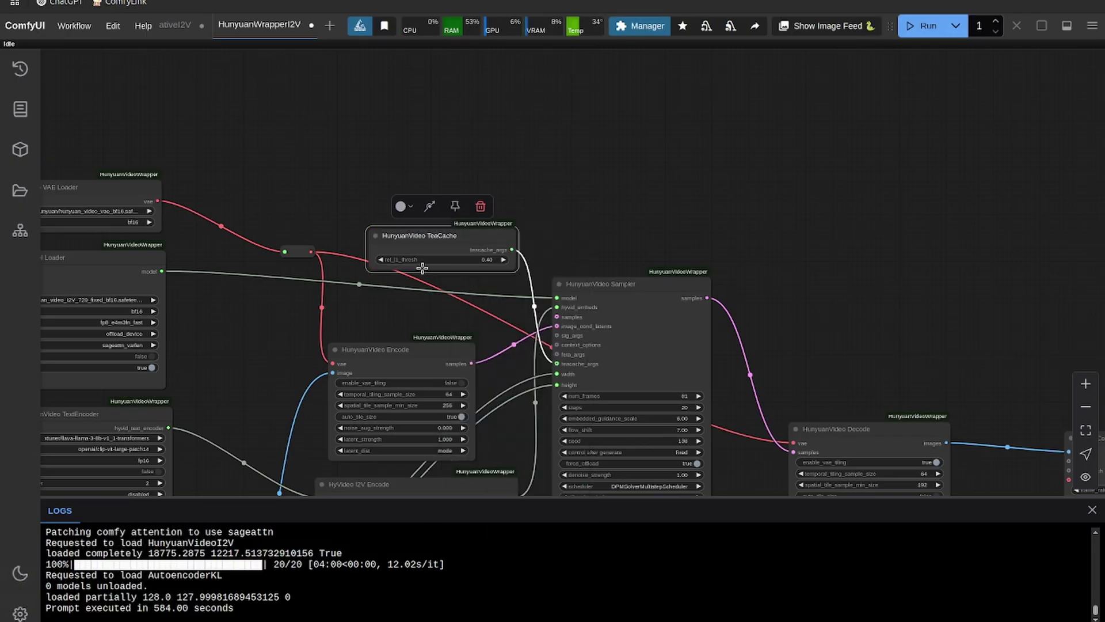
{"action": "left_click_drag", "start_coordinate": [423, 229], "coordinate": [409, 203]}
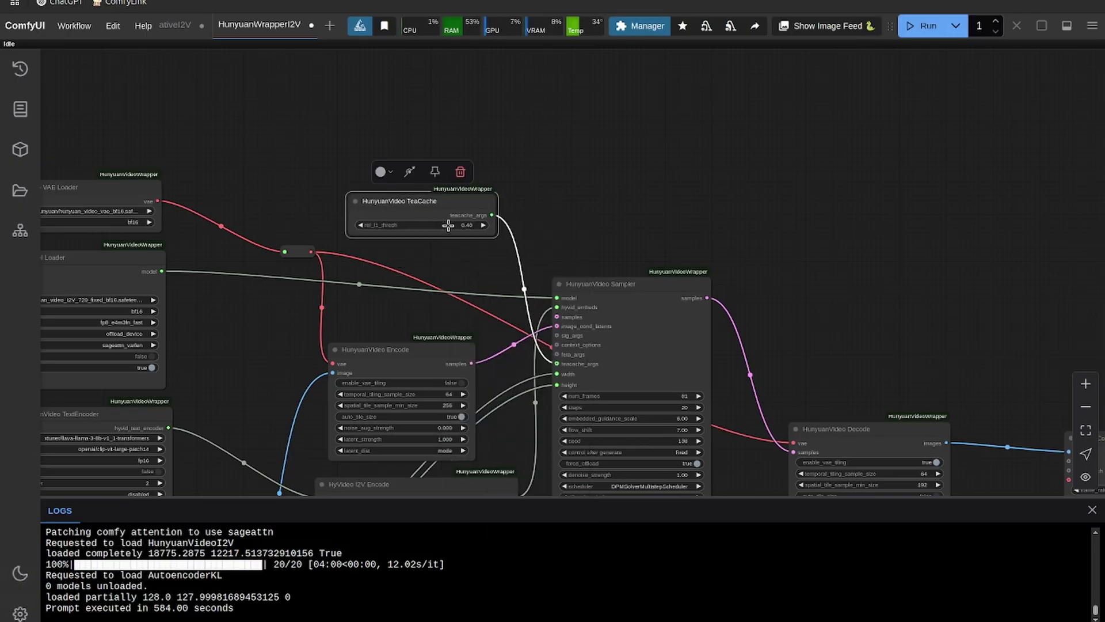
Set the HunyuanVideo TeaCache node's rel_l1_thresh to 0.20
{"action": "mouse_move", "coordinate": [448, 225]}
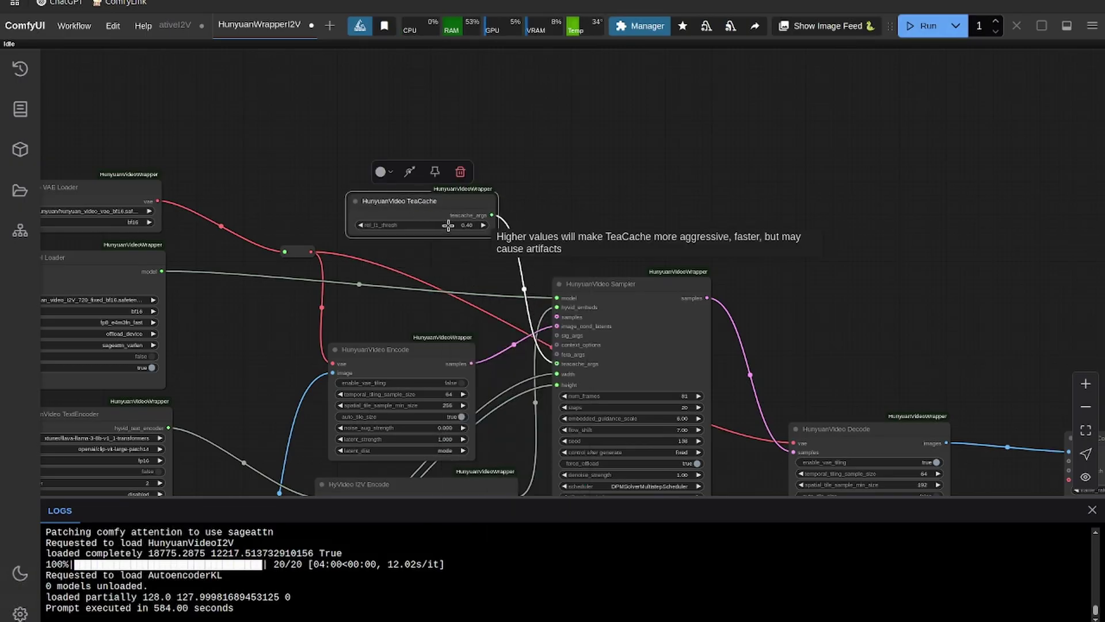
{"action": "left_click", "coordinate": [448, 225]}
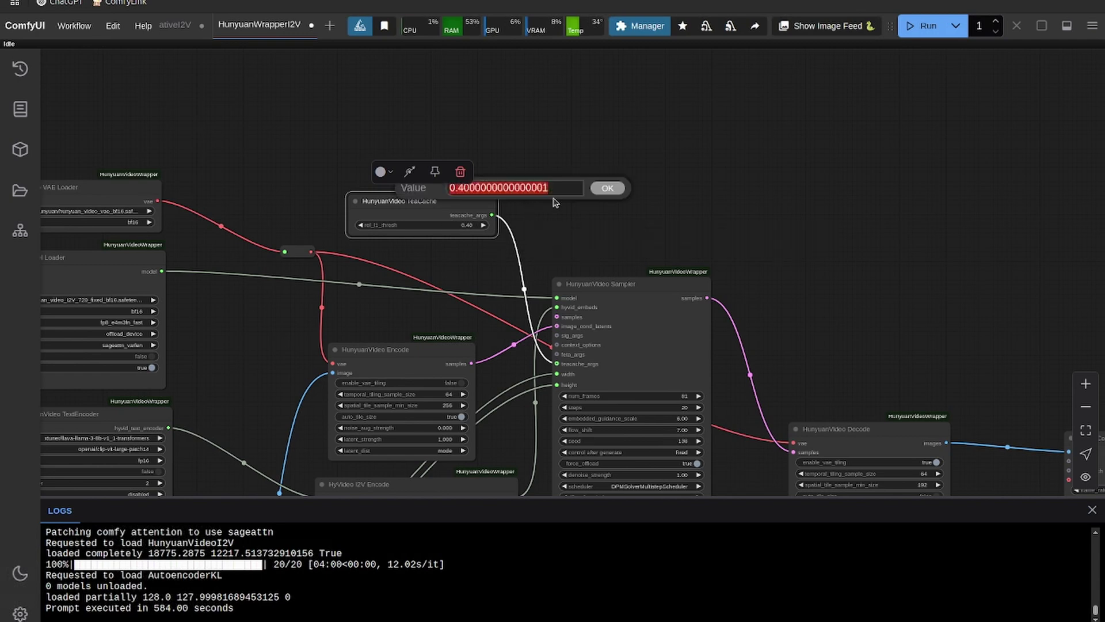
{"action": "key", "text": "BackSpace"}
{"action": "key", "text": "Return"}
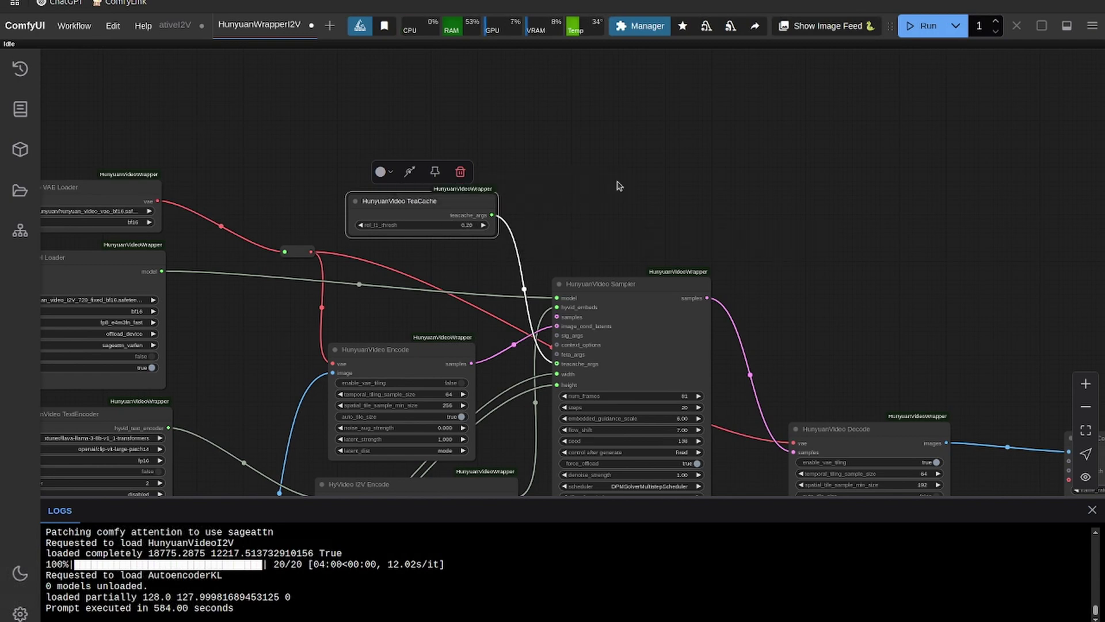
Replace the HyVideo I2V Encode prompt with the detailed boxing prompt copied from the native workflow's TextEncodeHunyuanVideo_ImageToVideo node
{"action": "left_click_drag", "start_coordinate": [595, 172], "coordinate": [599, 102]}
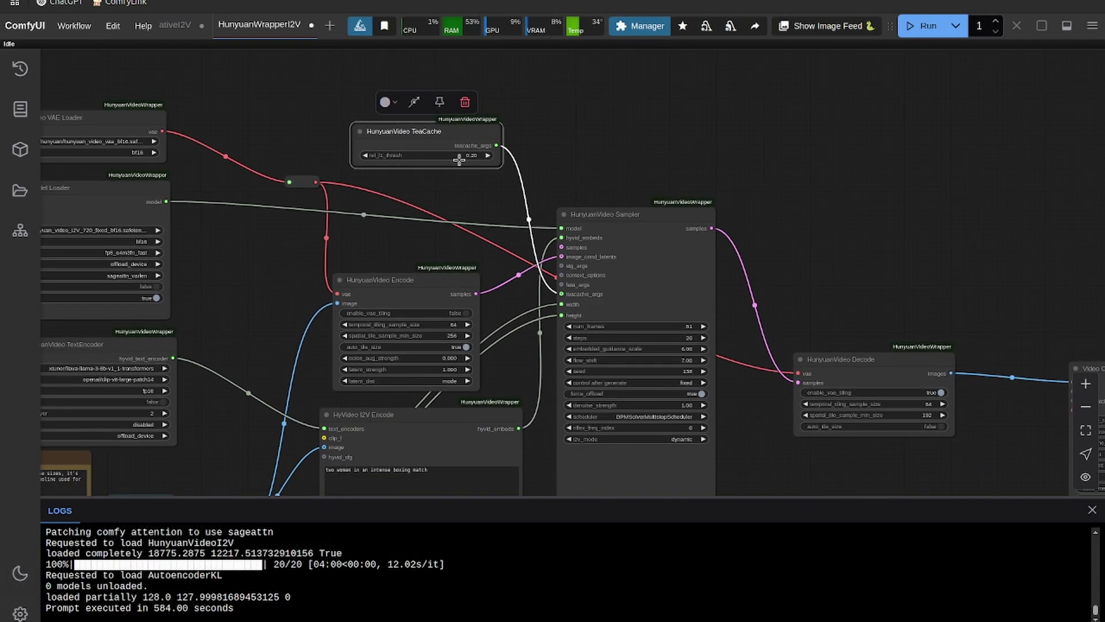
{"action": "left_click_drag", "start_coordinate": [423, 245], "coordinate": [442, 159]}
{"action": "triple_click", "coordinate": [466, 378]}
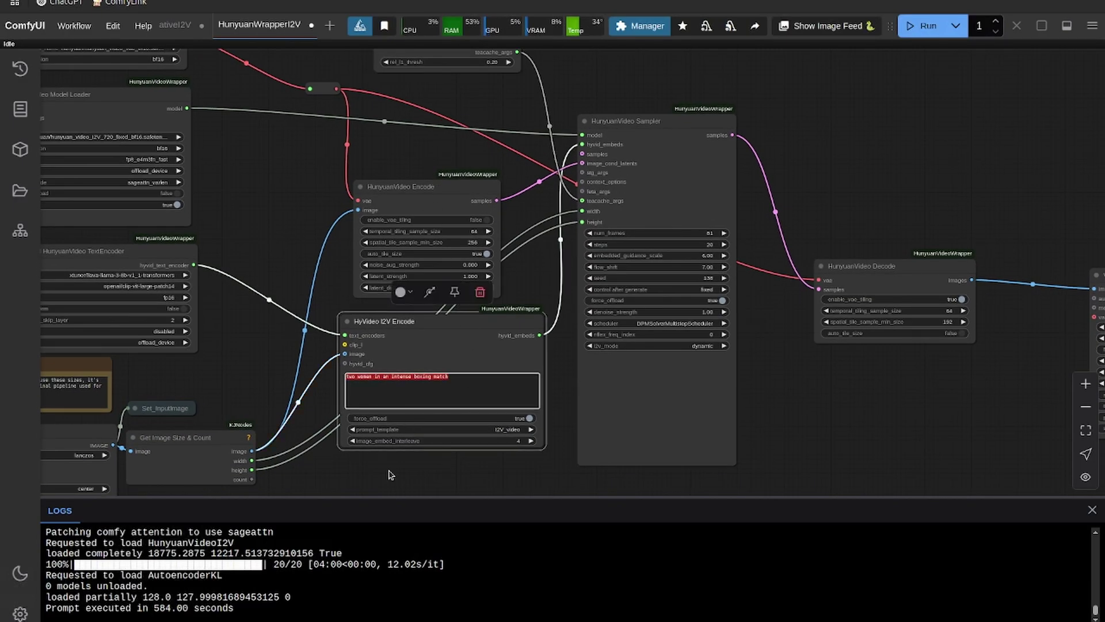
{"action": "left_click", "coordinate": [288, 275]}
{"action": "left_click", "coordinate": [193, 33]}
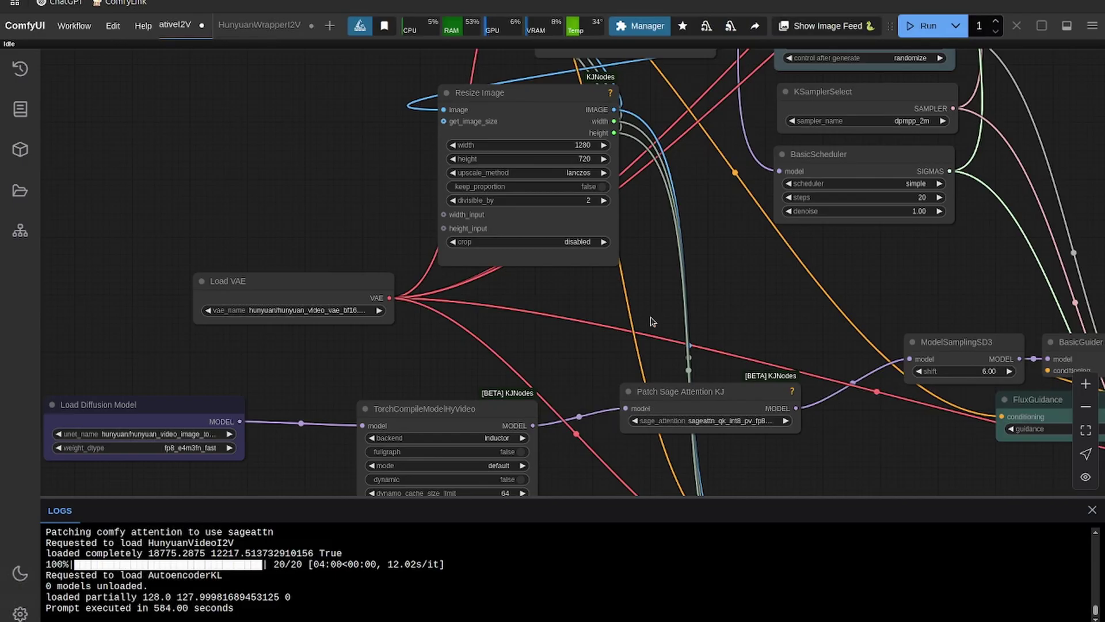
{"action": "scroll", "coordinate": [500, 246], "scroll_direction": "down", "scroll_amount": 5}
{"action": "scroll", "coordinate": [478, 288], "scroll_direction": "up", "scroll_amount": 5}
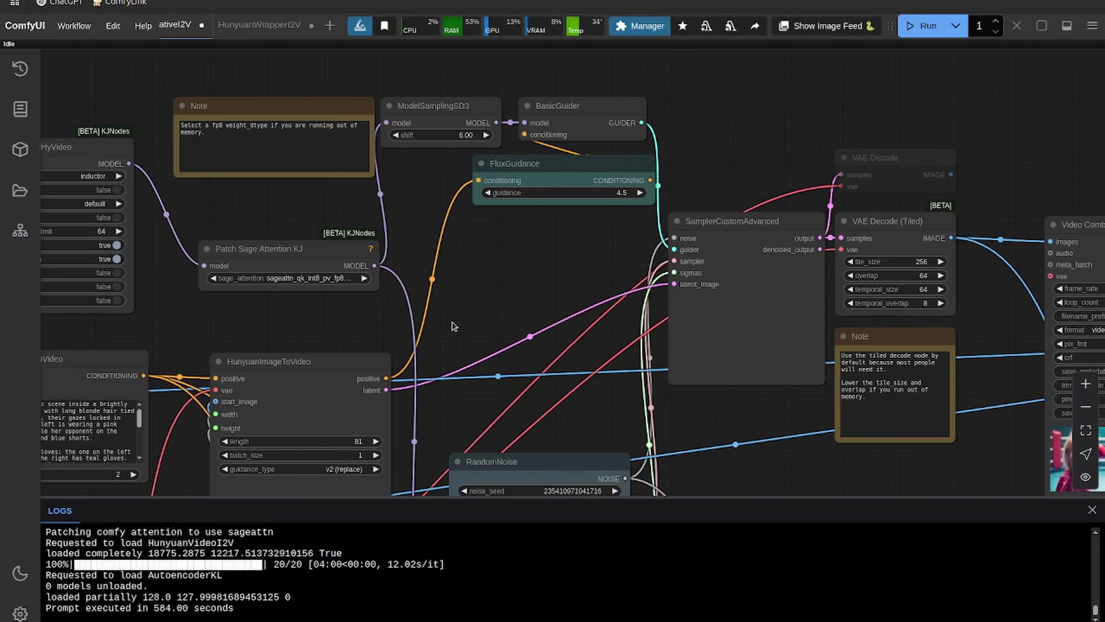
{"action": "left_click_drag", "start_coordinate": [452, 326], "coordinate": [671, 92]}
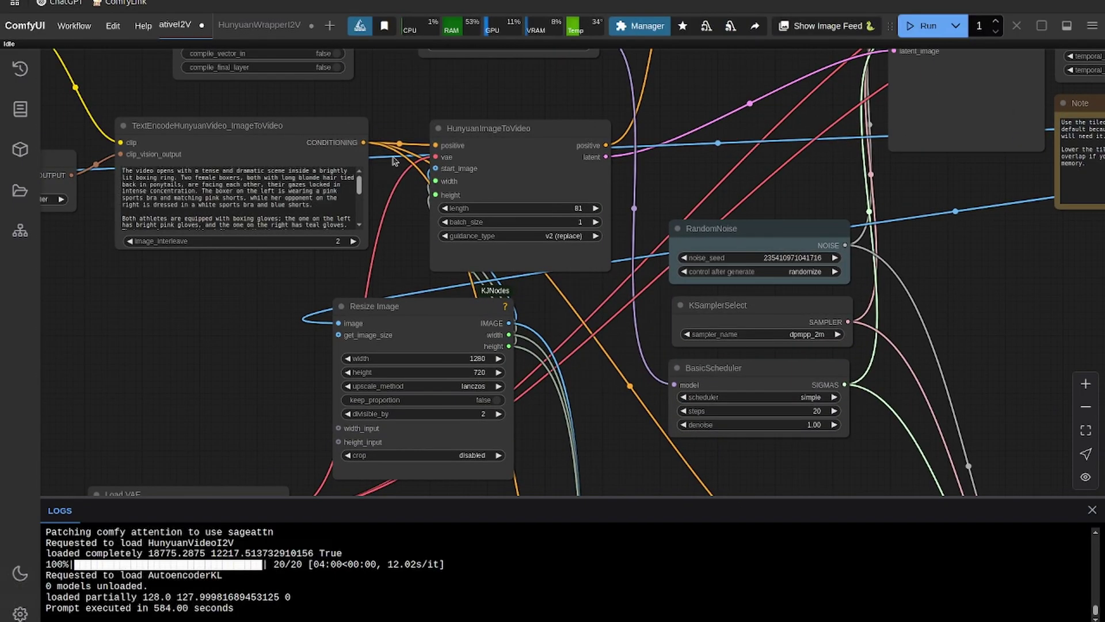
{"action": "triple_click", "coordinate": [285, 195]}
{"action": "left_click", "coordinate": [285, 196]}
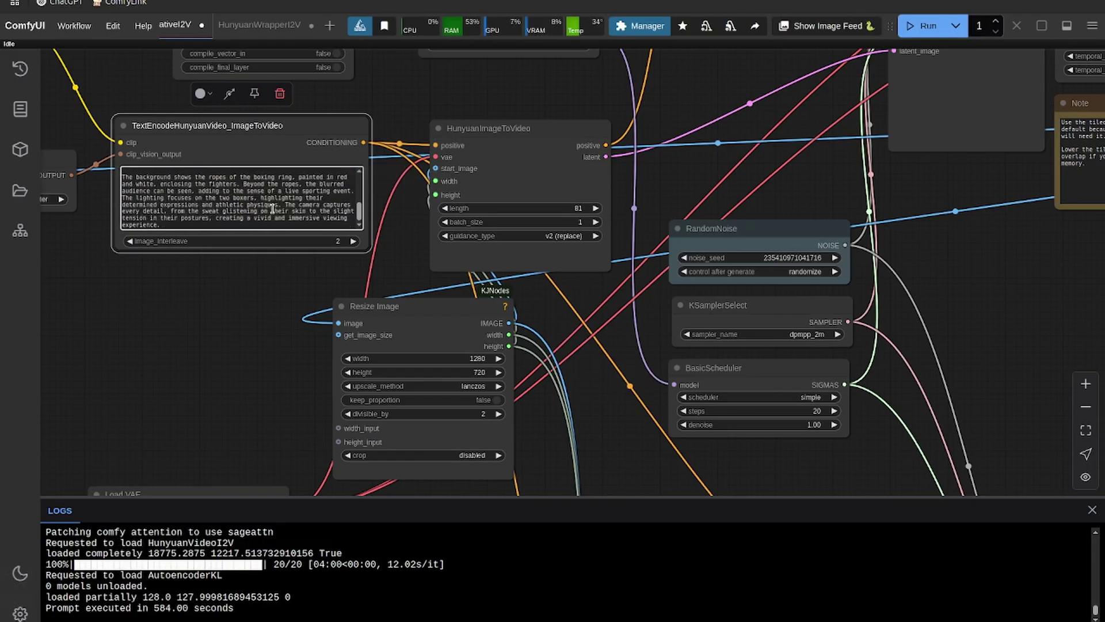
{"action": "left_click", "coordinate": [259, 25]}
{"action": "triple_click", "coordinate": [397, 376]}
{"action": "key", "text": "ctrl+v"}
Try i2v_mode on the HunyuanVideo Sampler with stability and return it to dynamic
{"action": "scroll", "coordinate": [604, 343], "scroll_direction": "up", "scroll_amount": 4}
{"action": "left_click", "coordinate": [599, 268]}
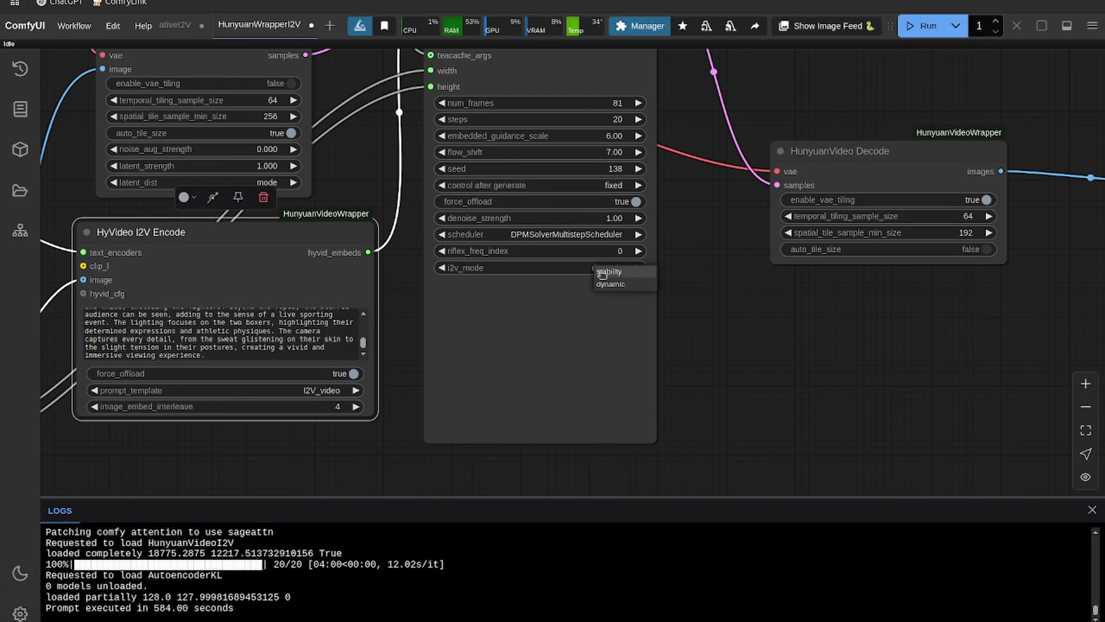
{"action": "left_click", "coordinate": [610, 284]}
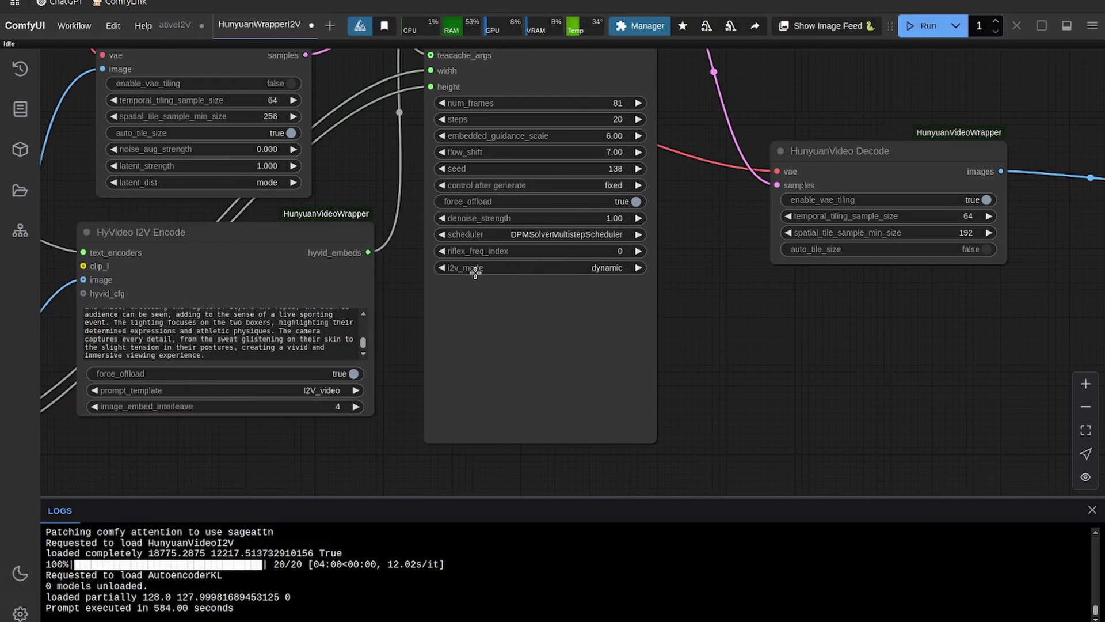
{"action": "left_click", "coordinate": [569, 269]}
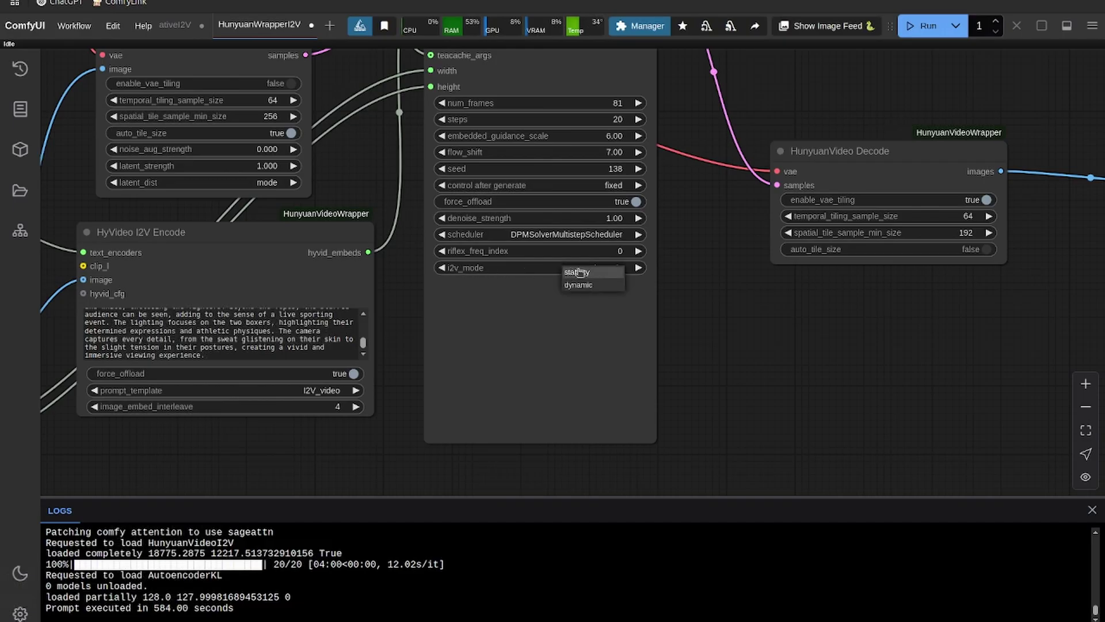
{"action": "left_click", "coordinate": [579, 274]}
{"action": "left_click", "coordinate": [593, 267]}
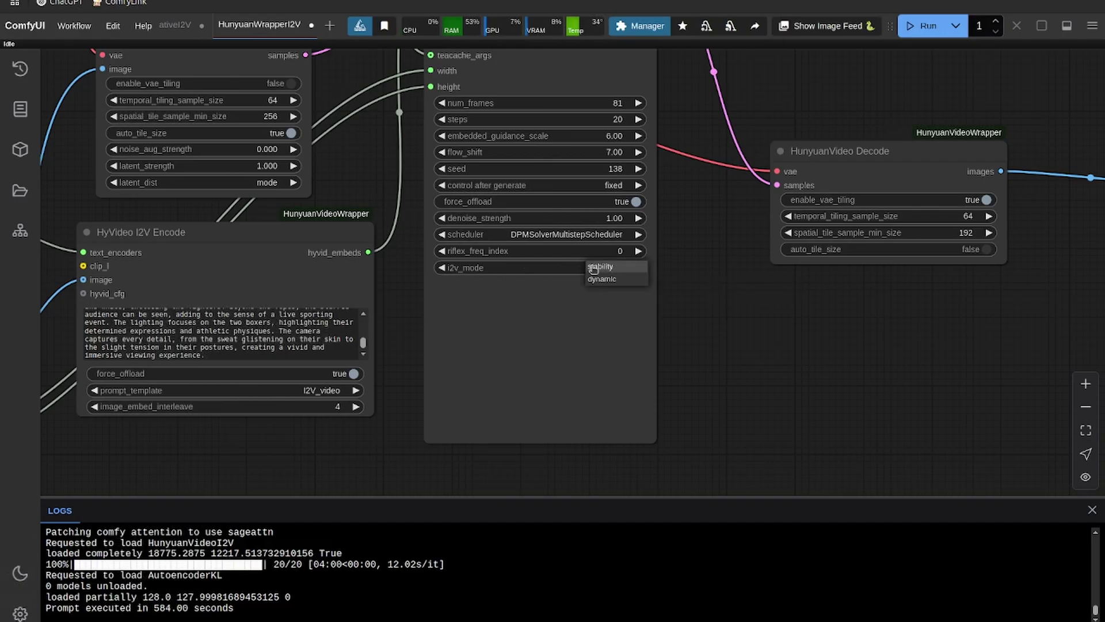
{"action": "left_click", "coordinate": [602, 279]}
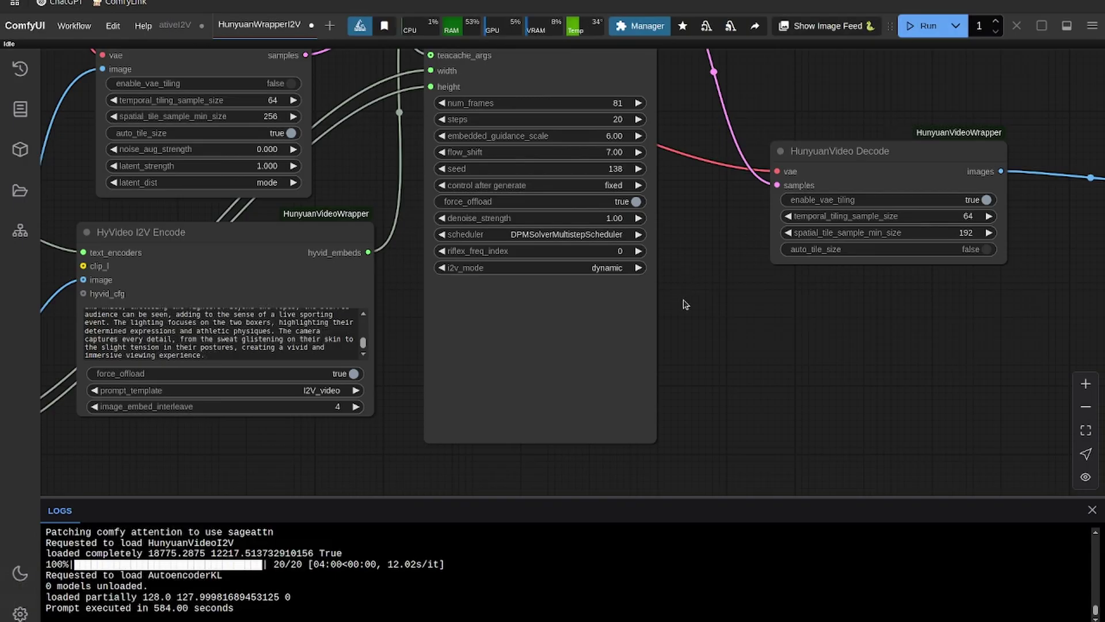
Queue the HunyuanVideo wrapper I2V workflow to generate the boxing video
{"action": "scroll", "coordinate": [691, 263], "scroll_direction": "down", "scroll_amount": 3}
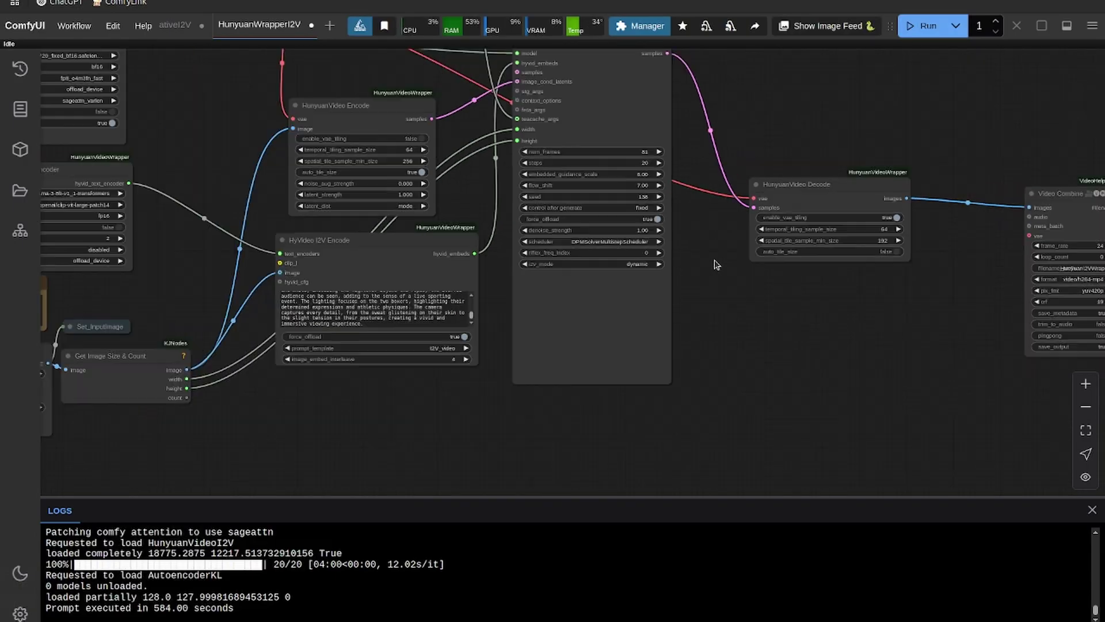
{"action": "left_click_drag", "start_coordinate": [715, 259], "coordinate": [622, 9]}
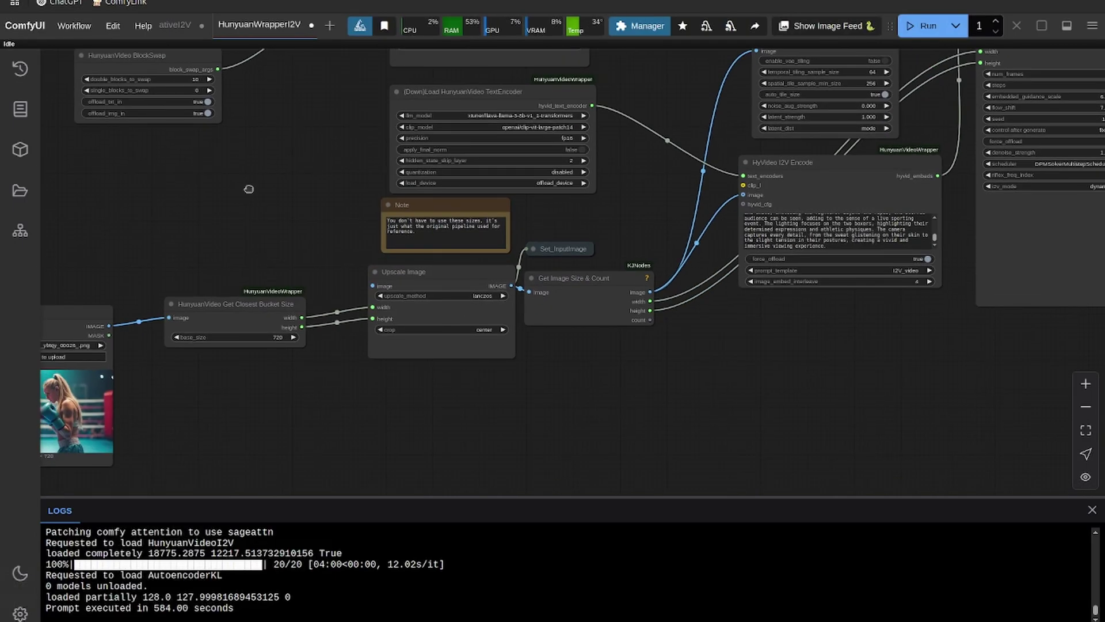
{"action": "left_click_drag", "start_coordinate": [247, 187], "coordinate": [444, 143]}
{"action": "left_click_drag", "start_coordinate": [743, 342], "coordinate": [301, 369]}
{"action": "scroll", "coordinate": [772, 343], "scroll_direction": "down", "scroll_amount": 2}
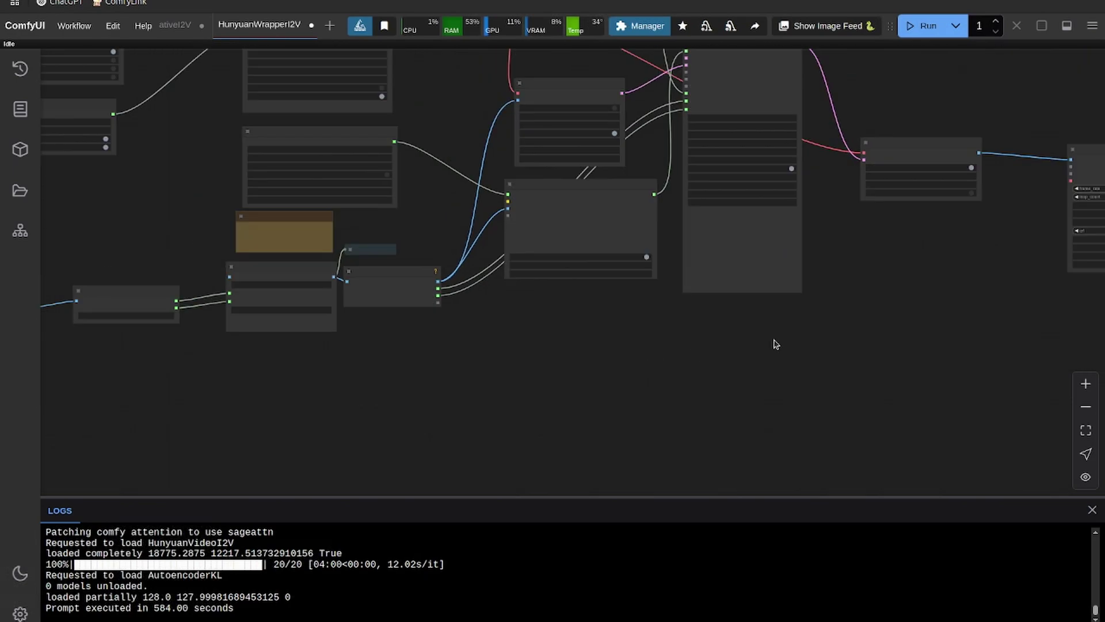
{"action": "left_click_drag", "start_coordinate": [772, 343], "coordinate": [614, 323]}
{"action": "scroll", "coordinate": [642, 286], "scroll_direction": "up", "scroll_amount": 6}
{"action": "left_click_drag", "start_coordinate": [641, 286], "coordinate": [561, 289]}
{"action": "key", "text": "ctrl+Return"}
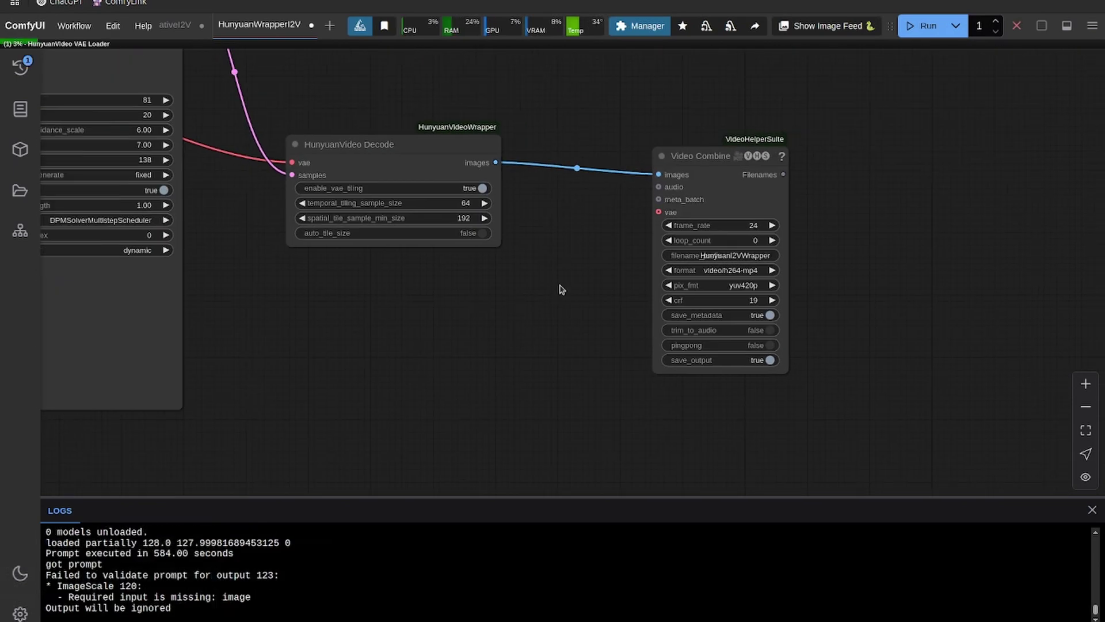
Nudge the (Down)Load HunyuanVideo TextEncoder node slightly in the space between the Model Loader and the Note
{"action": "scroll", "coordinate": [424, 318], "scroll_direction": "down", "scroll_amount": 3}
{"action": "left_click_drag", "start_coordinate": [424, 318], "coordinate": [116, 229]}
{"action": "scroll", "coordinate": [185, 285], "scroll_direction": "up", "scroll_amount": 4}
{"action": "left_click", "coordinate": [414, 205]}
{"action": "left_click_drag", "start_coordinate": [414, 204], "coordinate": [423, 186]}
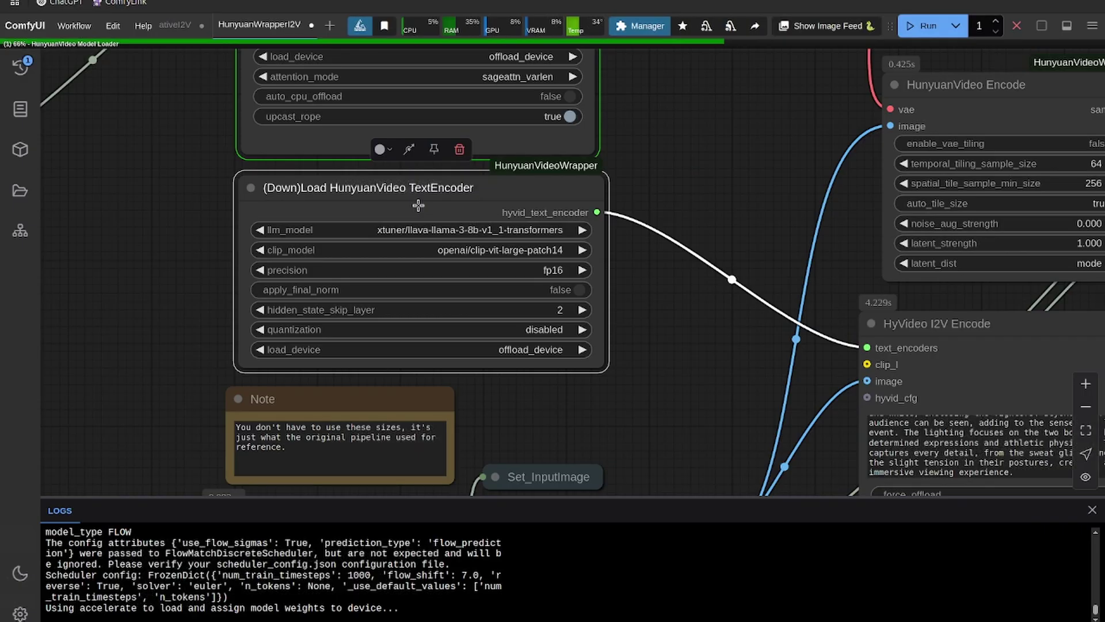
{"action": "left_click_drag", "start_coordinate": [403, 195], "coordinate": [400, 198]}
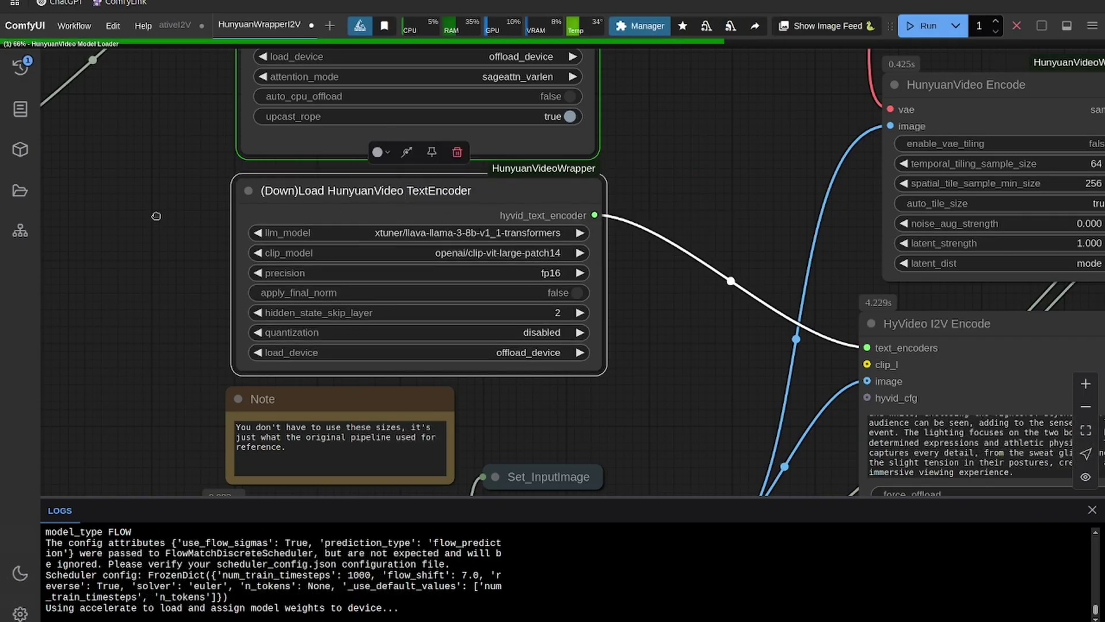
{"action": "key", "text": "ctrl+z"}
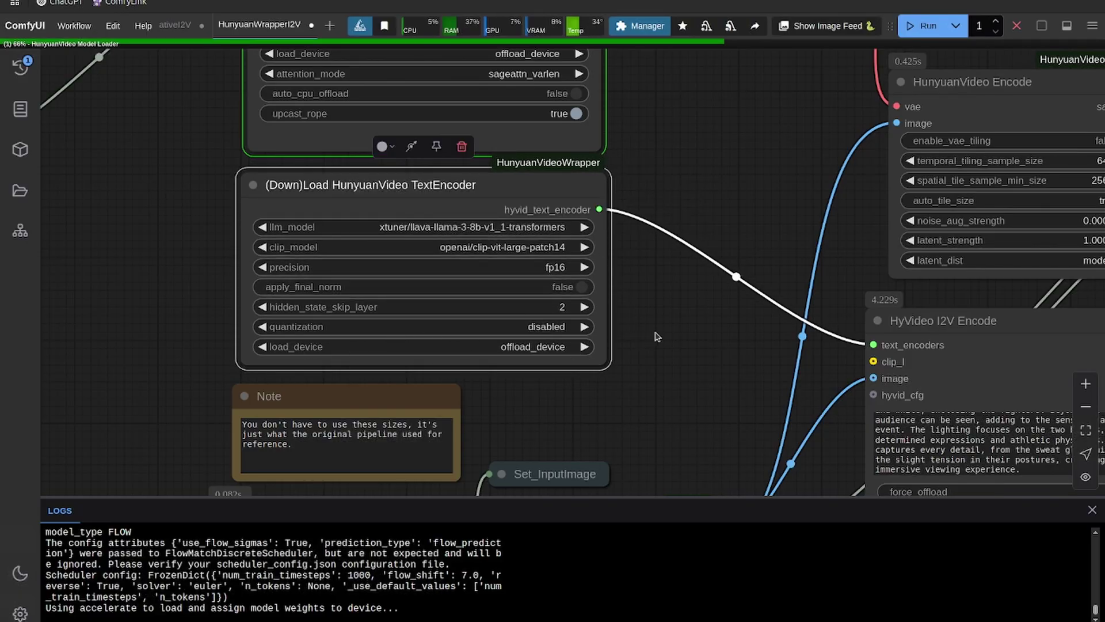
{"action": "scroll", "coordinate": [655, 336], "scroll_direction": "down", "scroll_amount": 7}
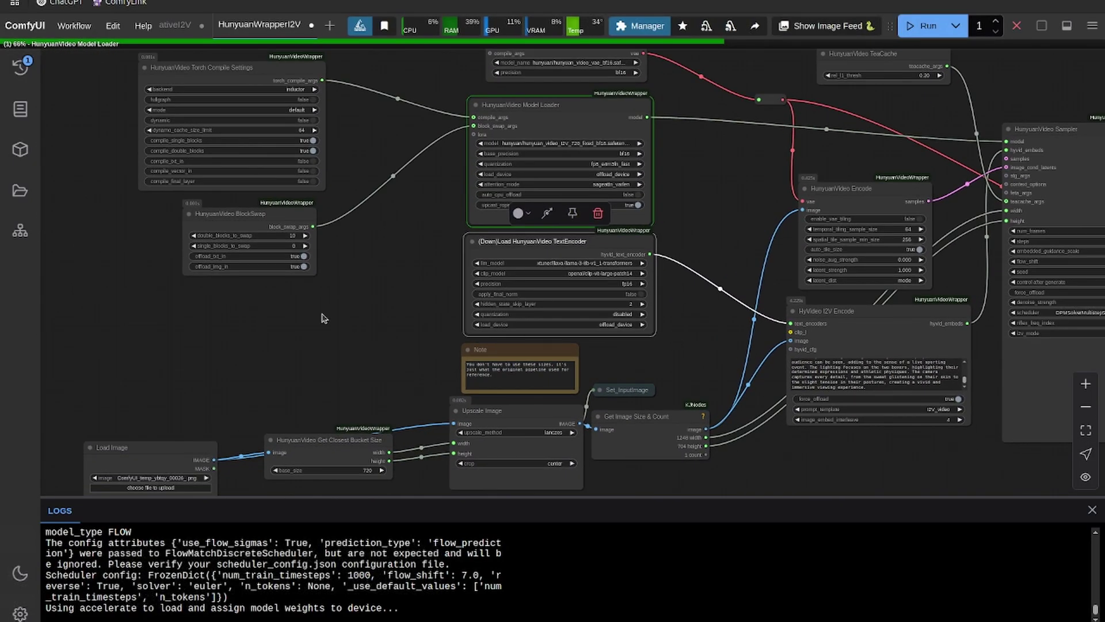
{"action": "scroll", "coordinate": [365, 316], "scroll_direction": "up", "scroll_amount": 3}
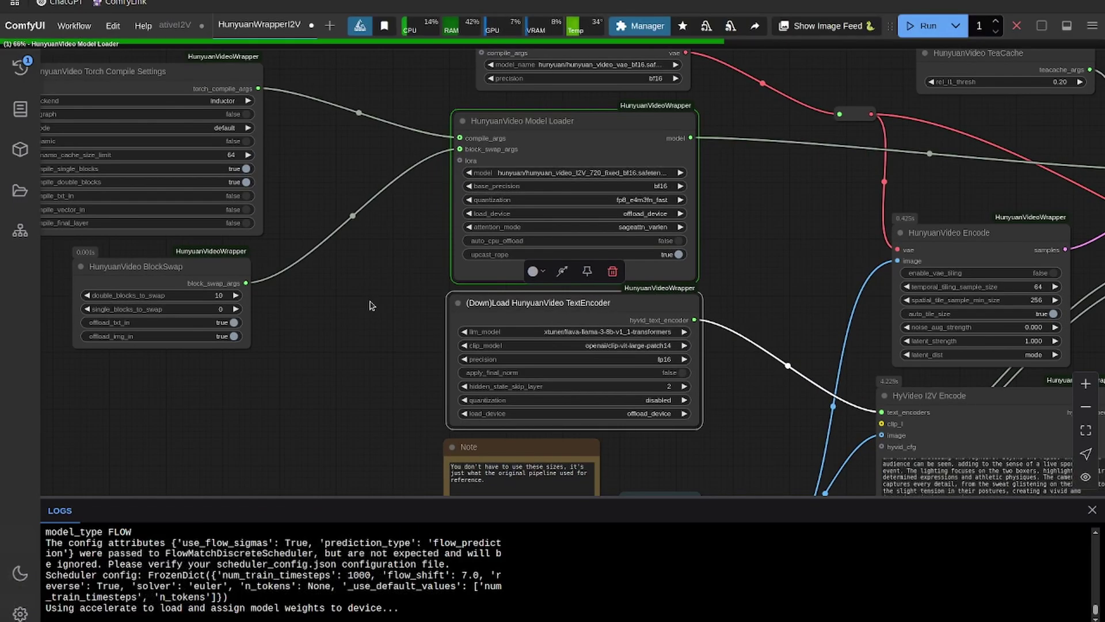
{"action": "left_click_drag", "start_coordinate": [369, 305], "coordinate": [230, 265]}
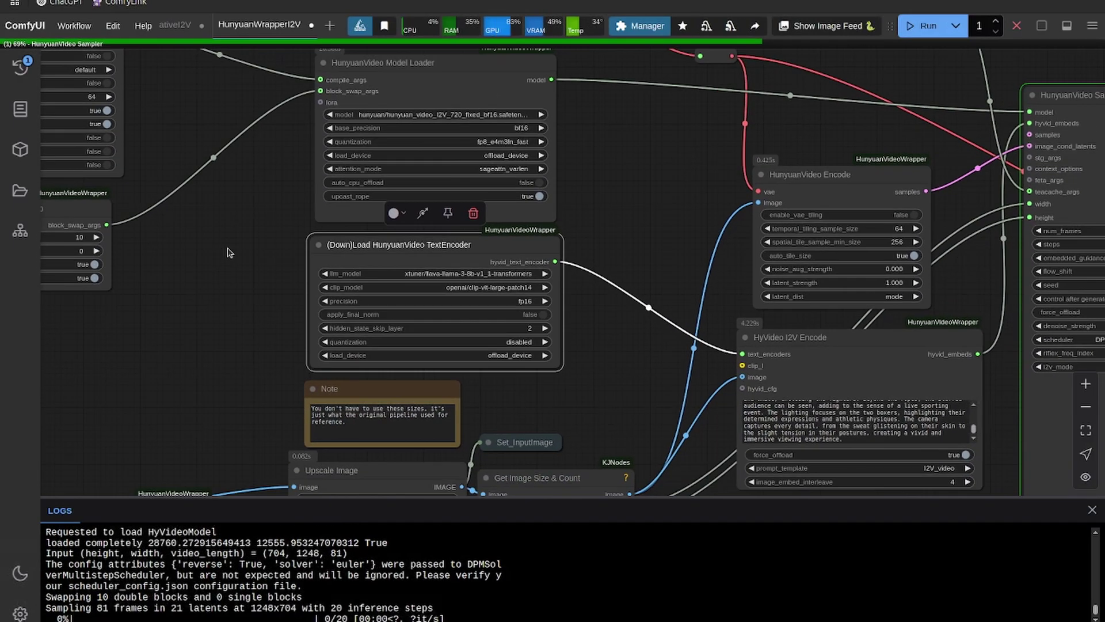
{"action": "left_click_drag", "start_coordinate": [611, 237], "coordinate": [588, 229]}
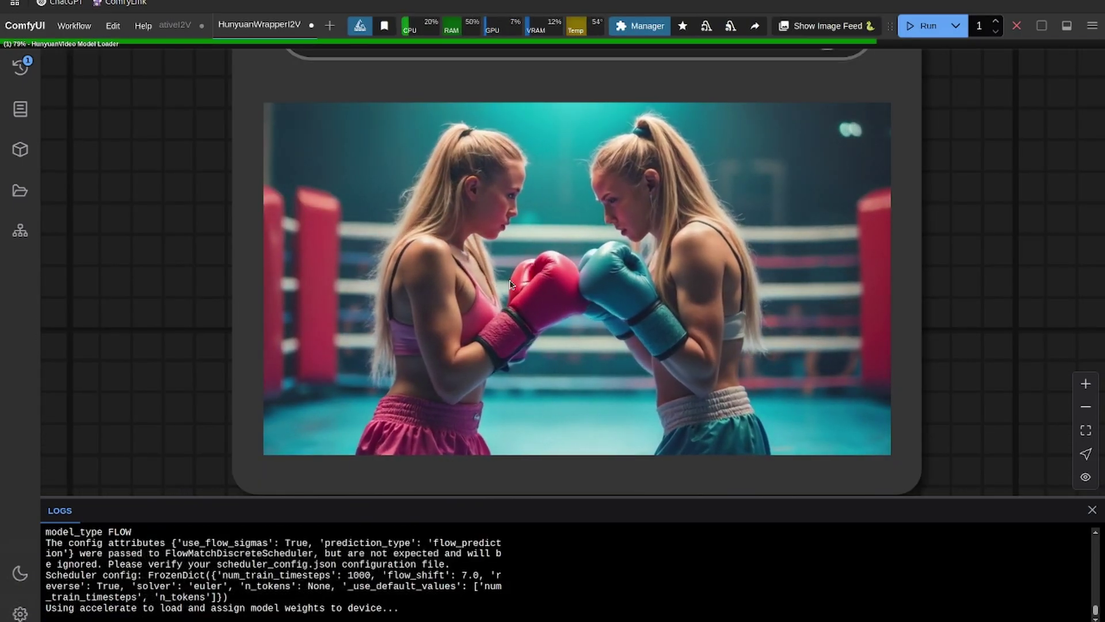
Examine the generated boxing video up close in the Video Combine preview, checking the boxers' motion and image quality
{"action": "scroll", "coordinate": [501, 276], "scroll_direction": "down", "scroll_amount": 5}
{"action": "left_click_drag", "start_coordinate": [133, 311], "coordinate": [565, 323]}
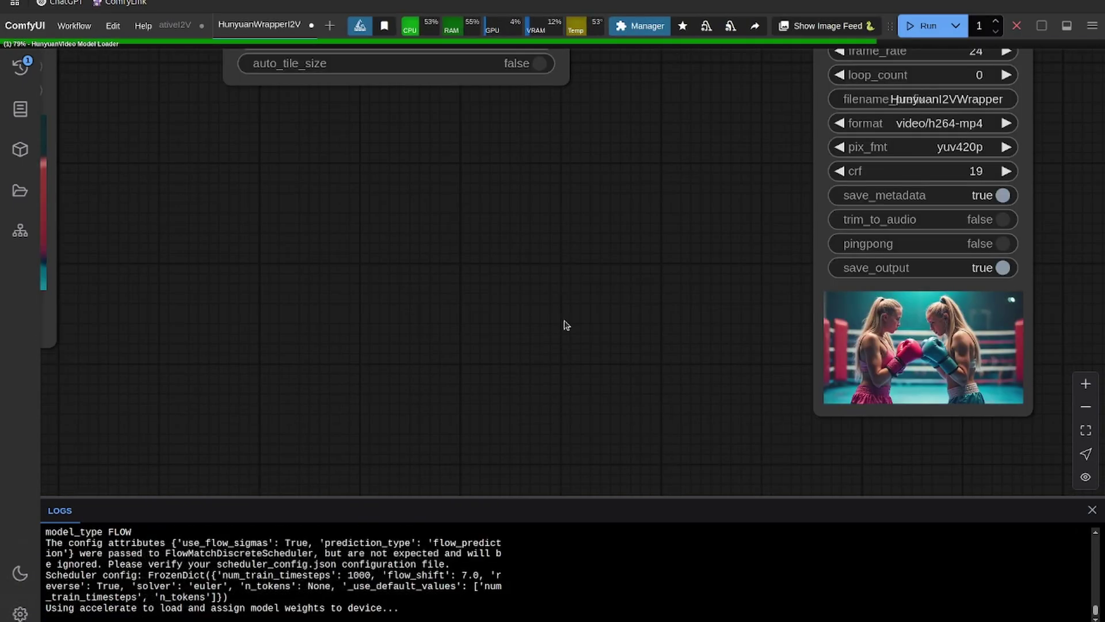
{"action": "scroll", "coordinate": [779, 357], "scroll_direction": "up", "scroll_amount": 8}
{"action": "scroll", "coordinate": [779, 357], "scroll_direction": "down", "scroll_amount": 5}
{"action": "left_click_drag", "start_coordinate": [582, 375], "coordinate": [337, 229]}
{"action": "scroll", "coordinate": [610, 334], "scroll_direction": "up", "scroll_amount": 10}
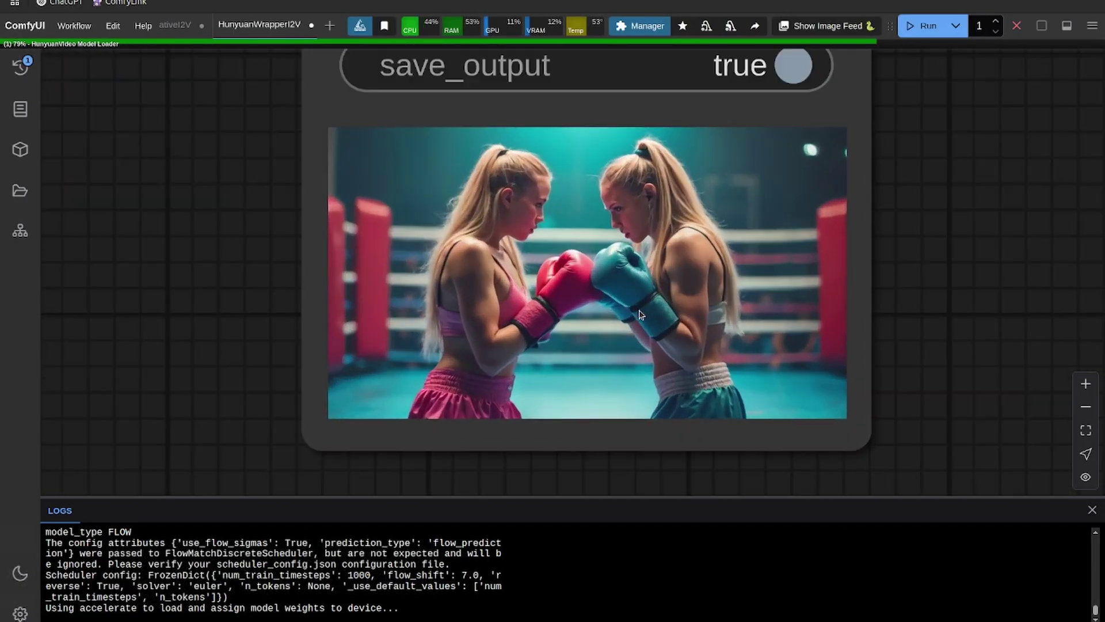
{"action": "scroll", "coordinate": [640, 314], "scroll_direction": "up", "scroll_amount": 3}
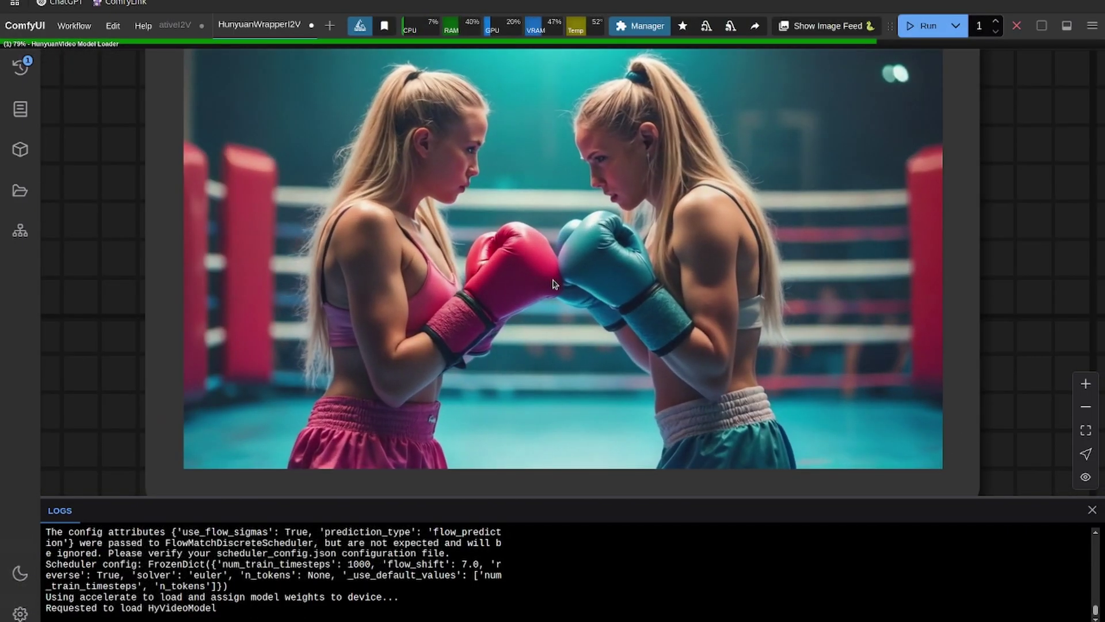
{"action": "scroll", "coordinate": [553, 283], "scroll_direction": "down", "scroll_amount": 7}
{"action": "scroll", "coordinate": [552, 269], "scroll_direction": "up", "scroll_amount": 10}
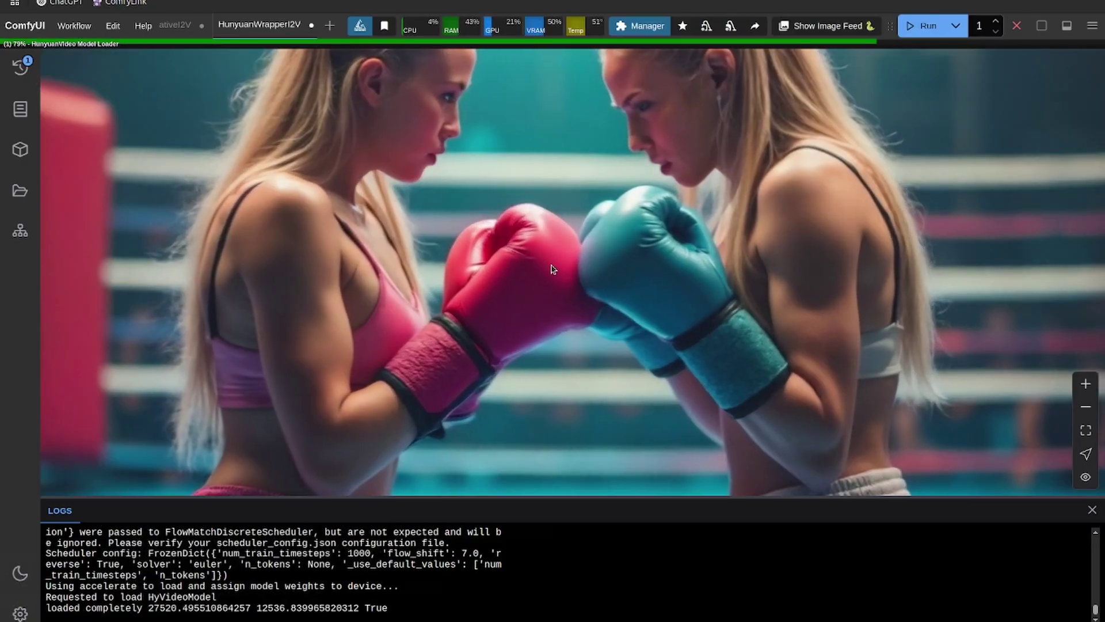
{"action": "scroll", "coordinate": [552, 269], "scroll_direction": "down", "scroll_amount": 3}
{"action": "scroll", "coordinate": [610, 263], "scroll_direction": "down", "scroll_amount": 2}
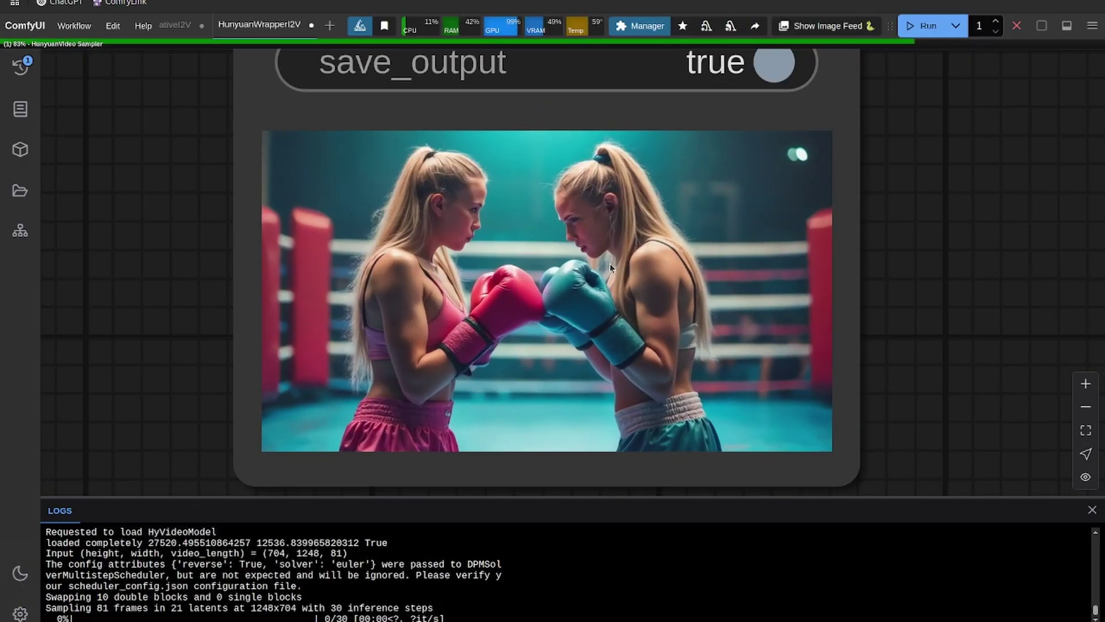
{"action": "scroll", "coordinate": [645, 281], "scroll_direction": "up", "scroll_amount": 4}
{"action": "scroll", "coordinate": [645, 281], "scroll_direction": "down", "scroll_amount": 3}
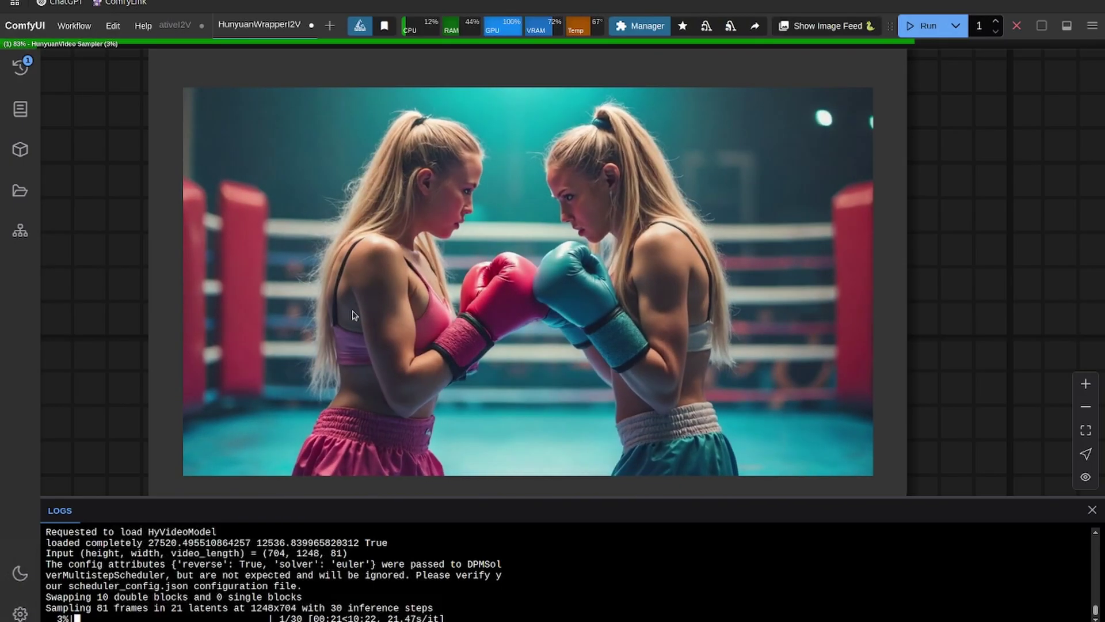
{"action": "scroll", "coordinate": [418, 300], "scroll_direction": "down", "scroll_amount": 3}
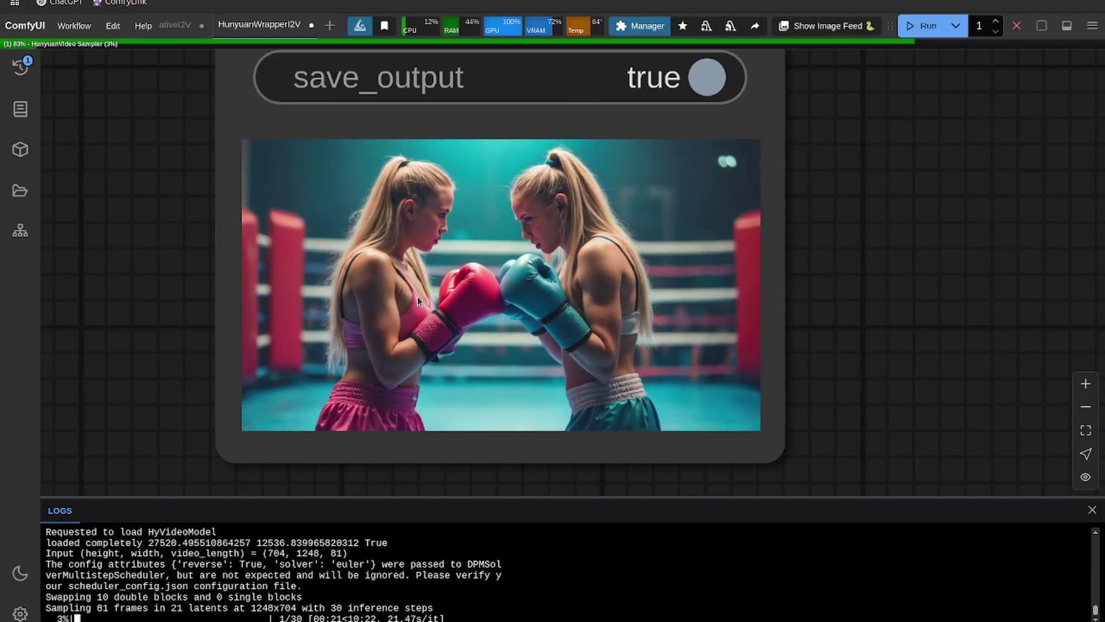
{"action": "scroll", "coordinate": [417, 296], "scroll_direction": "down", "scroll_amount": 1}
{"action": "scroll", "coordinate": [415, 301], "scroll_direction": "down", "scroll_amount": 2}
{"action": "scroll", "coordinate": [417, 314], "scroll_direction": "down", "scroll_amount": 2}
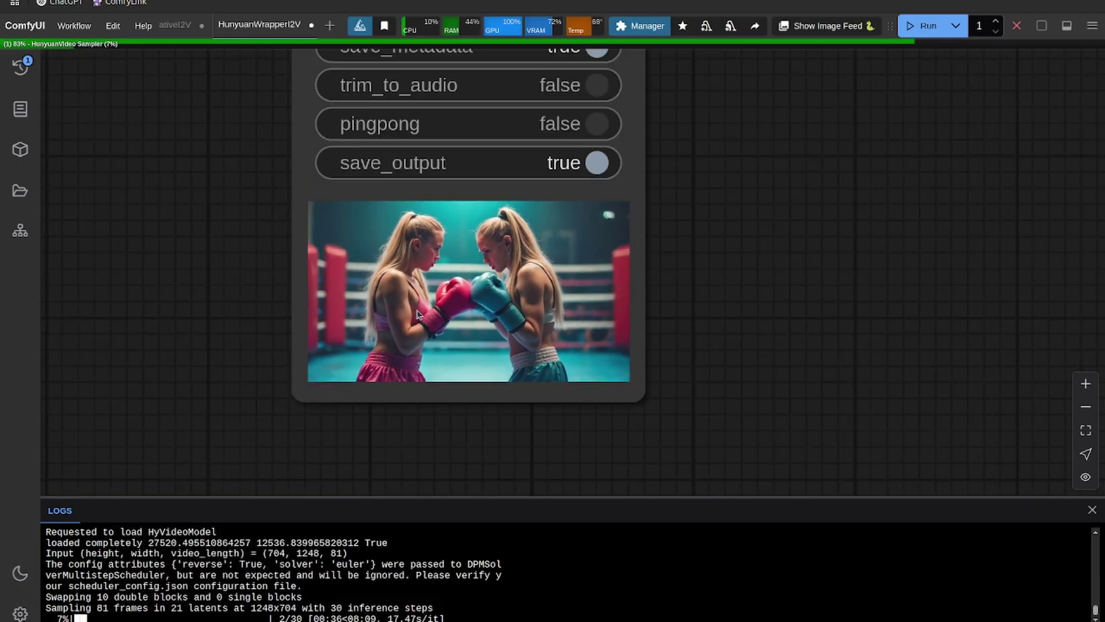
{"action": "scroll", "coordinate": [418, 320], "scroll_direction": "up", "scroll_amount": 1}
{"action": "scroll", "coordinate": [457, 250], "scroll_direction": "down", "scroll_amount": 1}
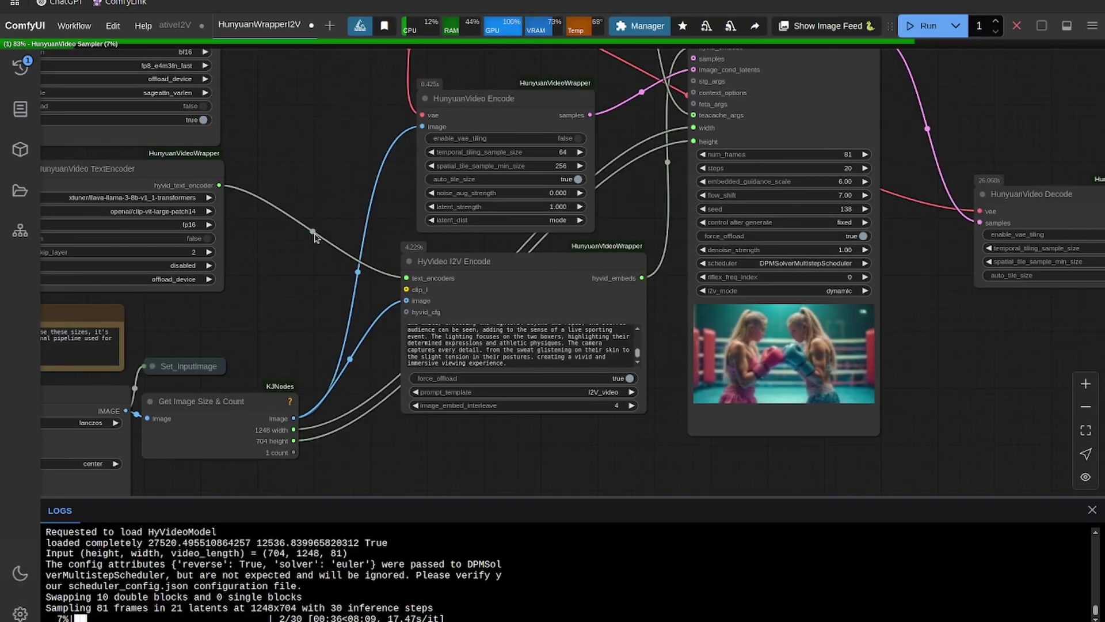
{"action": "scroll", "coordinate": [311, 247], "scroll_direction": "down", "scroll_amount": 4}
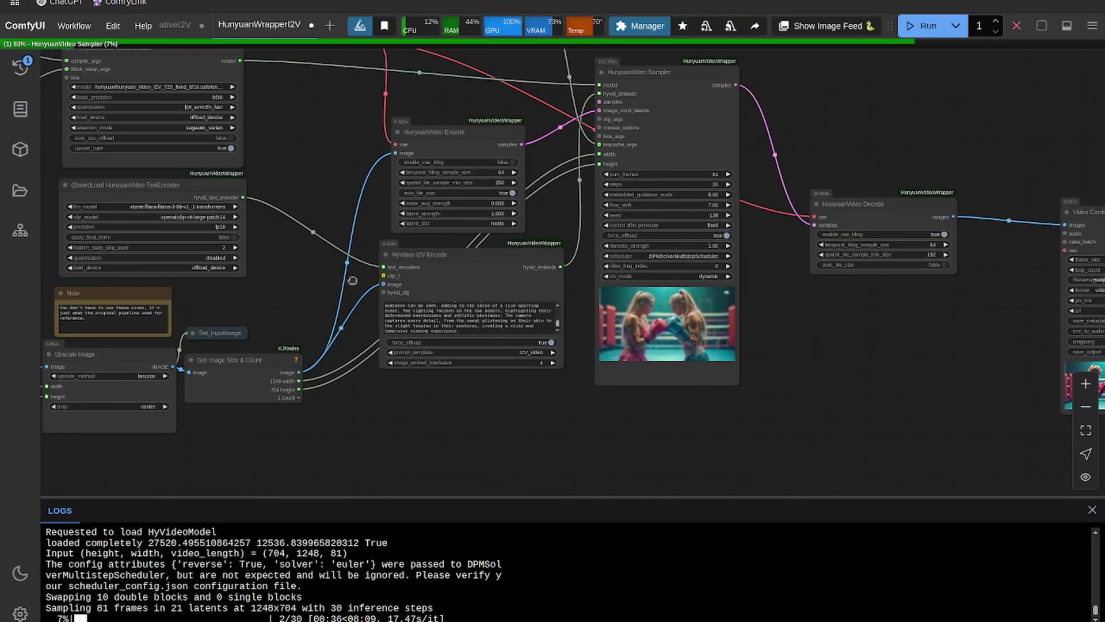
{"action": "left_click_drag", "start_coordinate": [308, 254], "coordinate": [607, 337]}
{"action": "left_click_drag", "start_coordinate": [272, 300], "coordinate": [262, 340]}
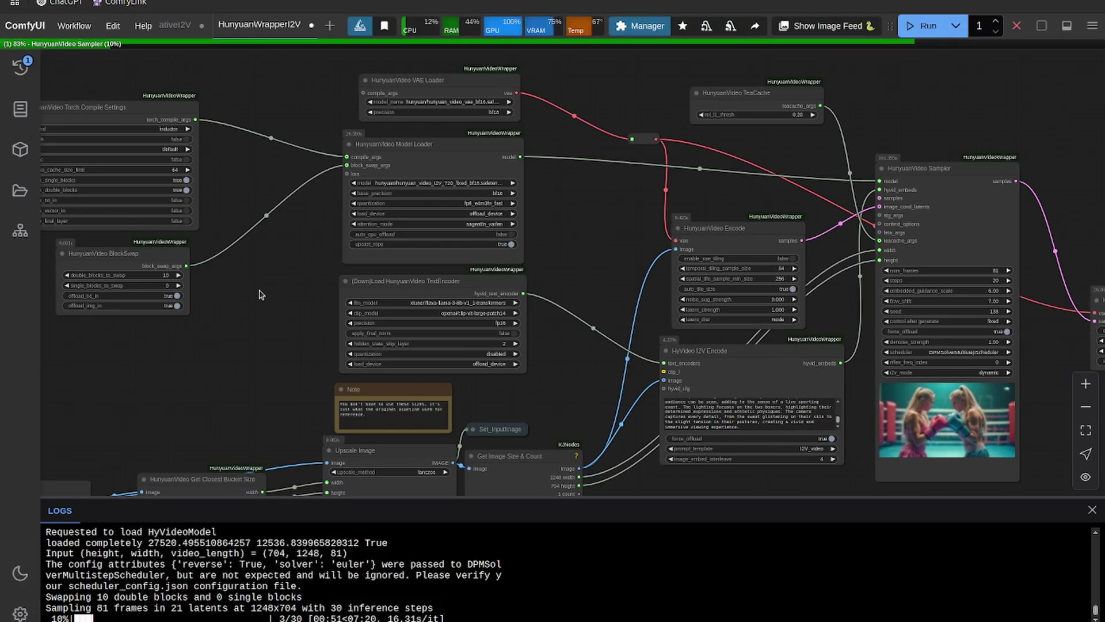
{"action": "left_click_drag", "start_coordinate": [304, 252], "coordinate": [281, 266]}
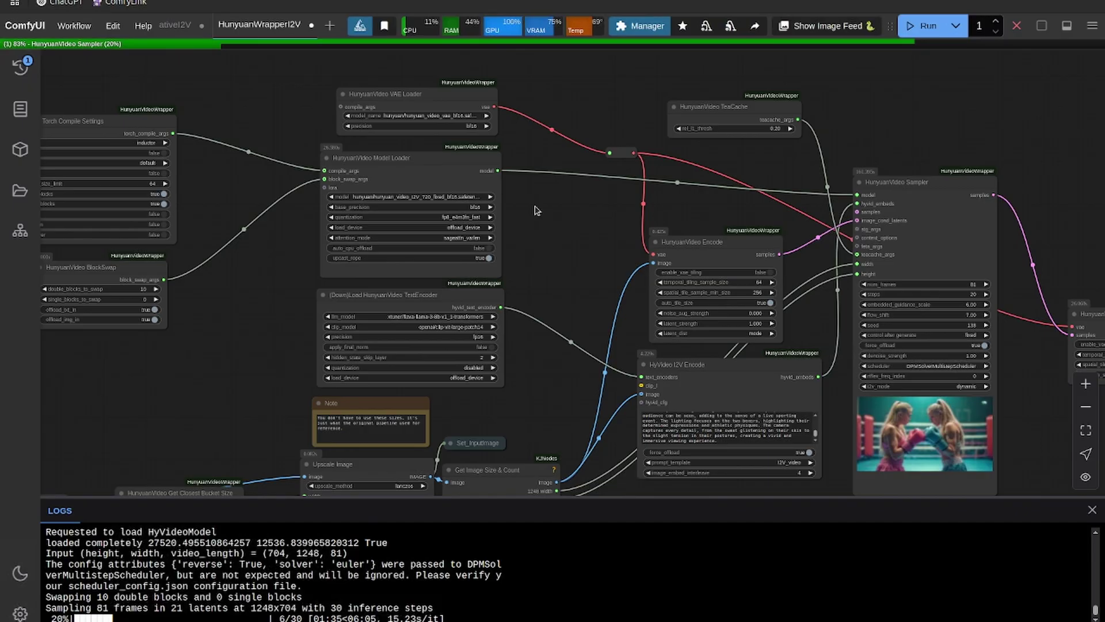
{"action": "left_click_drag", "start_coordinate": [522, 215], "coordinate": [476, 198]}
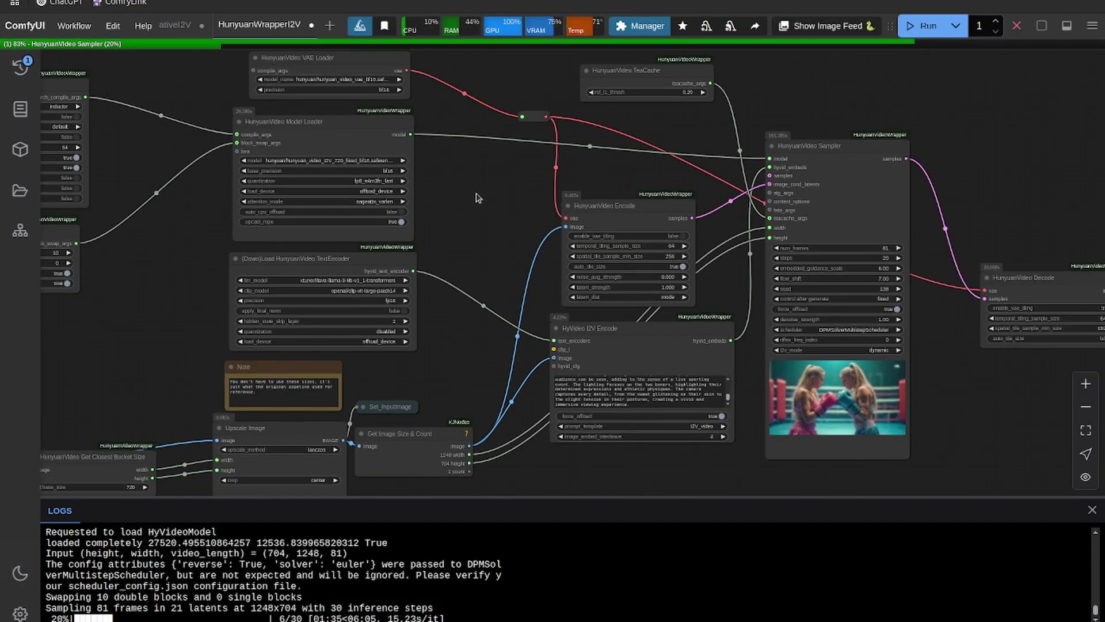